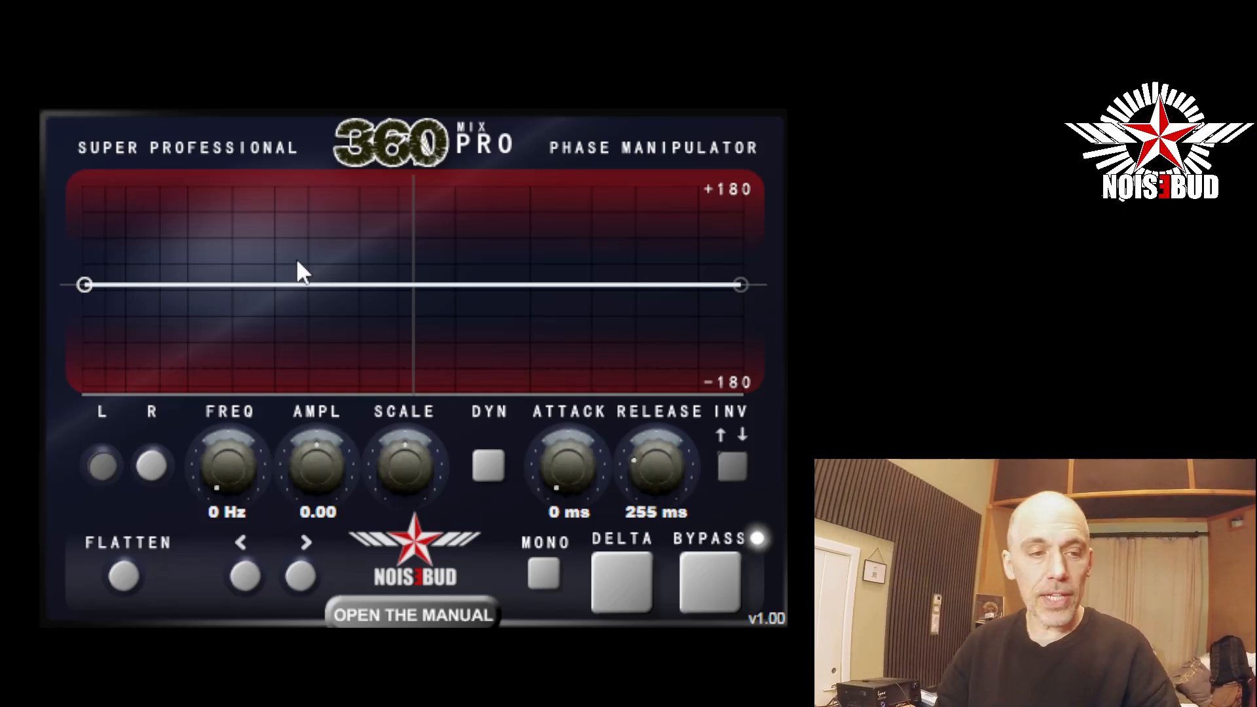
Add eight points across the phase curve to form a large zigzag, and flatten the curve again.
{"action": "left_click", "coordinate": [280, 214]}
{"action": "left_click", "coordinate": [344, 289]}
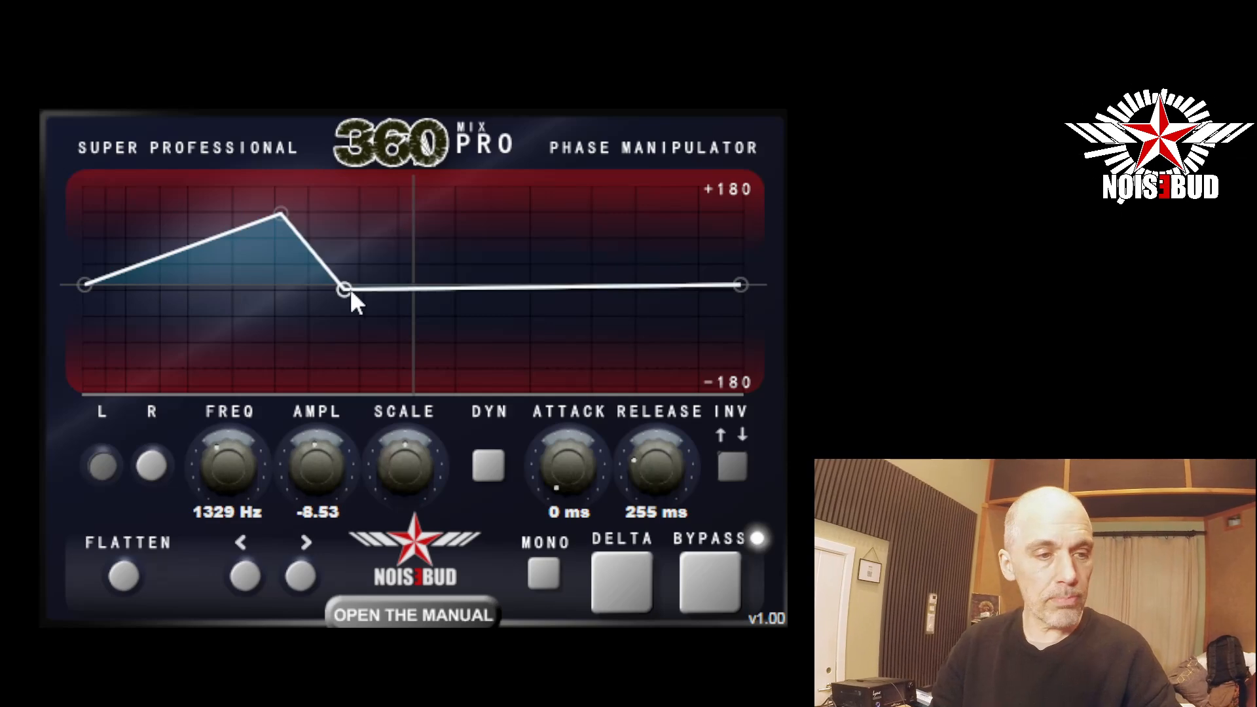
{"action": "left_click", "coordinate": [521, 207]}
{"action": "left_click", "coordinate": [570, 315]}
{"action": "left_click", "coordinate": [658, 199]}
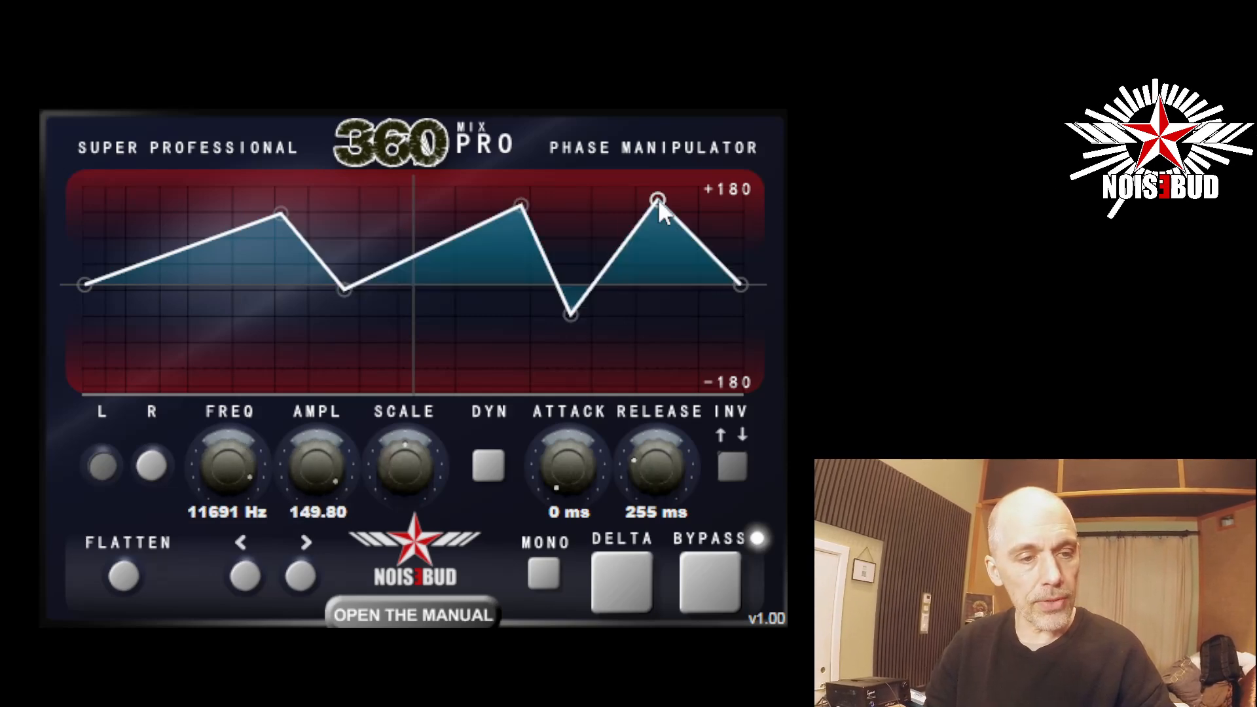
{"action": "left_click", "coordinate": [457, 364]}
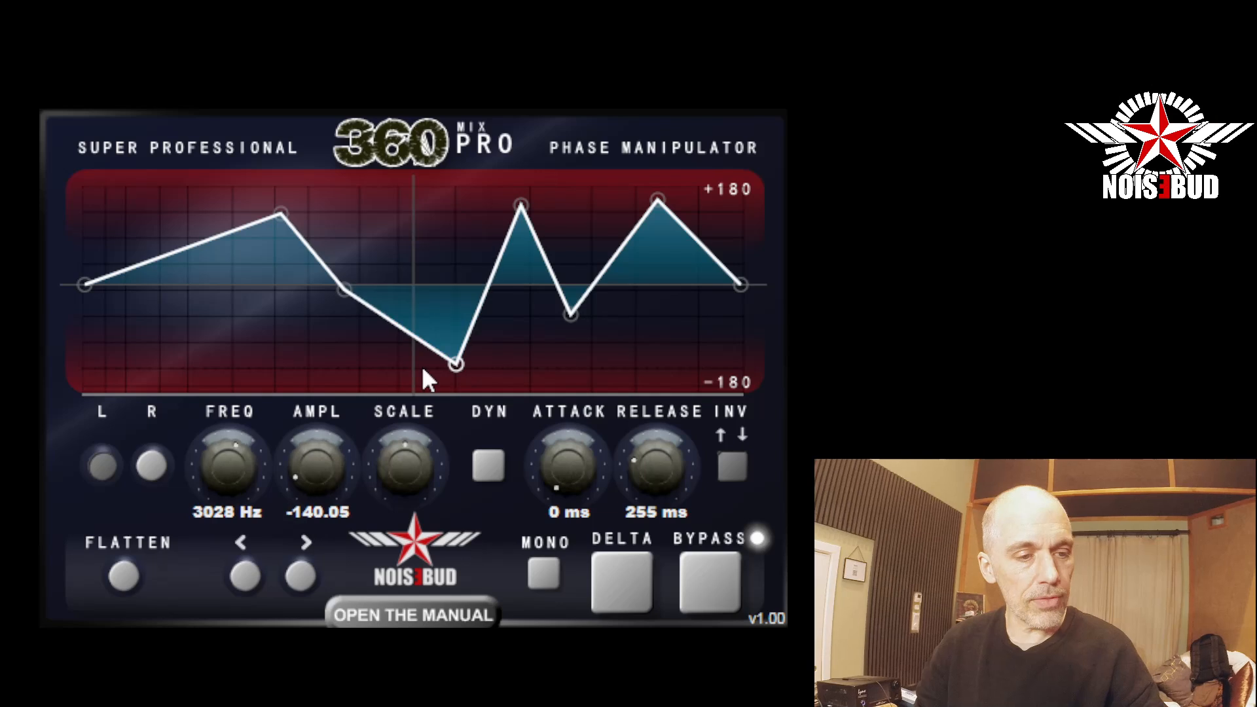
{"action": "left_click", "coordinate": [203, 364]}
{"action": "left_click", "coordinate": [137, 184]}
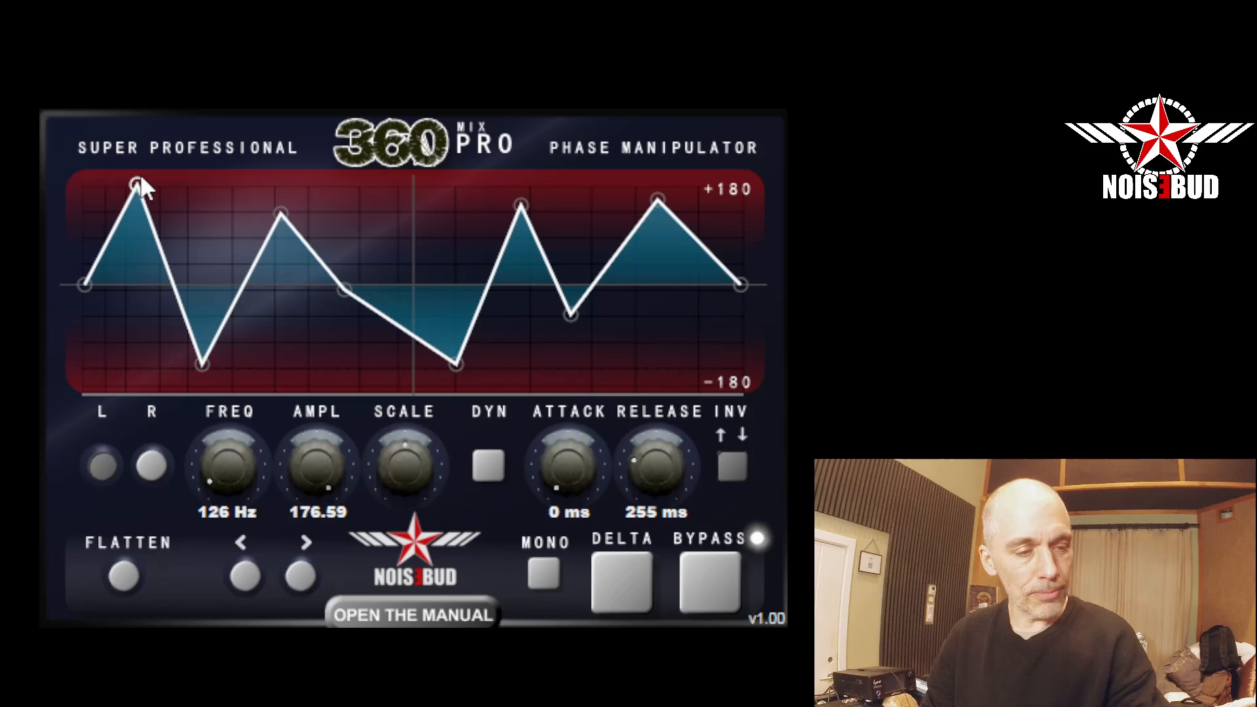
{"action": "left_click", "coordinate": [125, 576]}
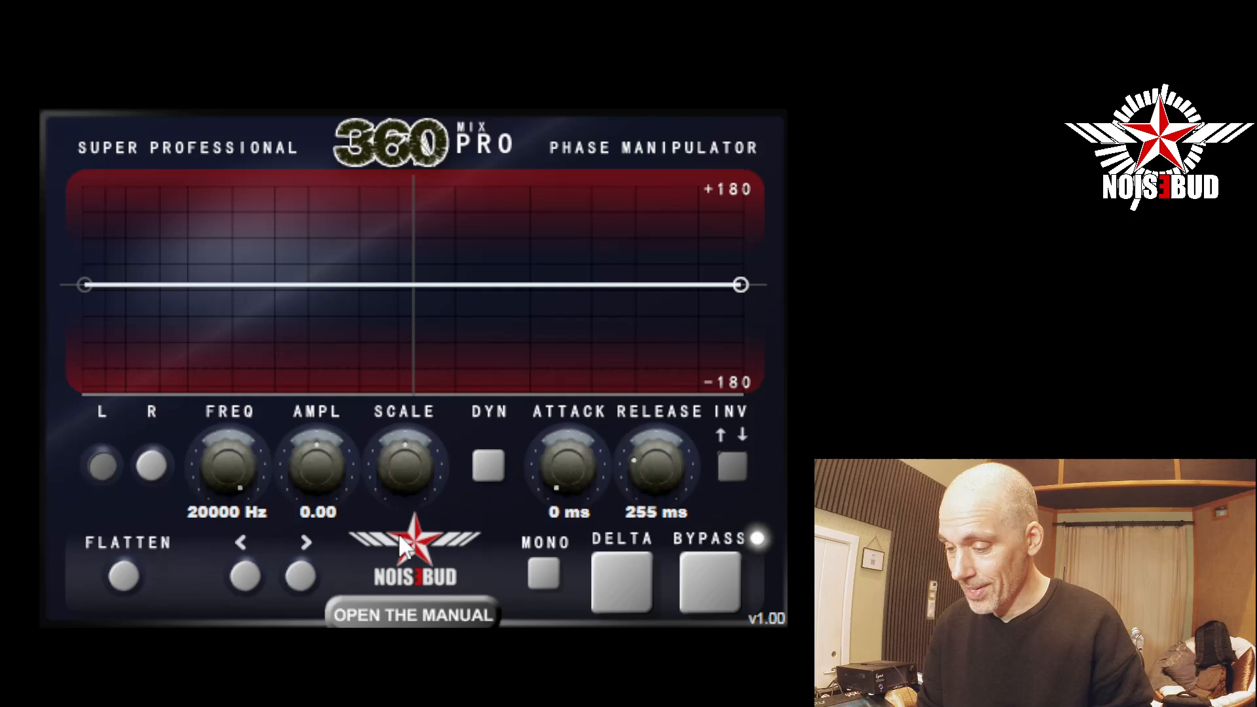
Try out the left and right channel switches, ending with only the left channel engaged.
{"action": "left_click", "coordinate": [108, 466]}
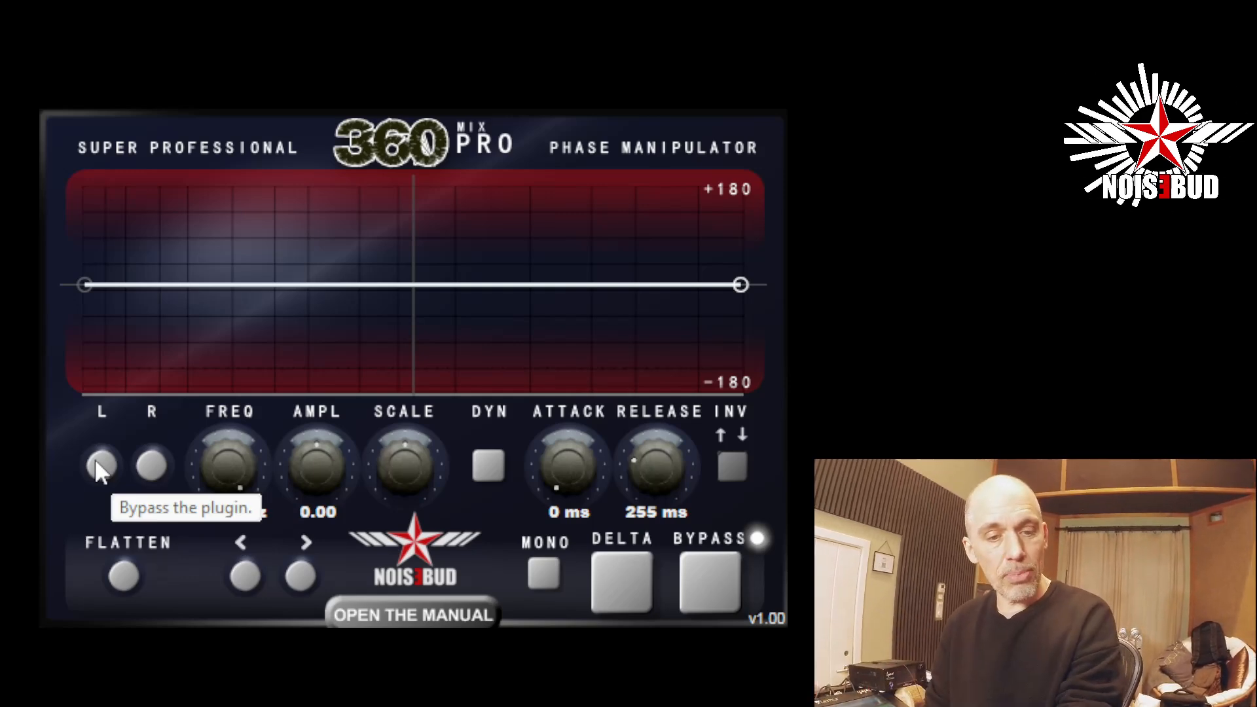
{"action": "left_click", "coordinate": [98, 465]}
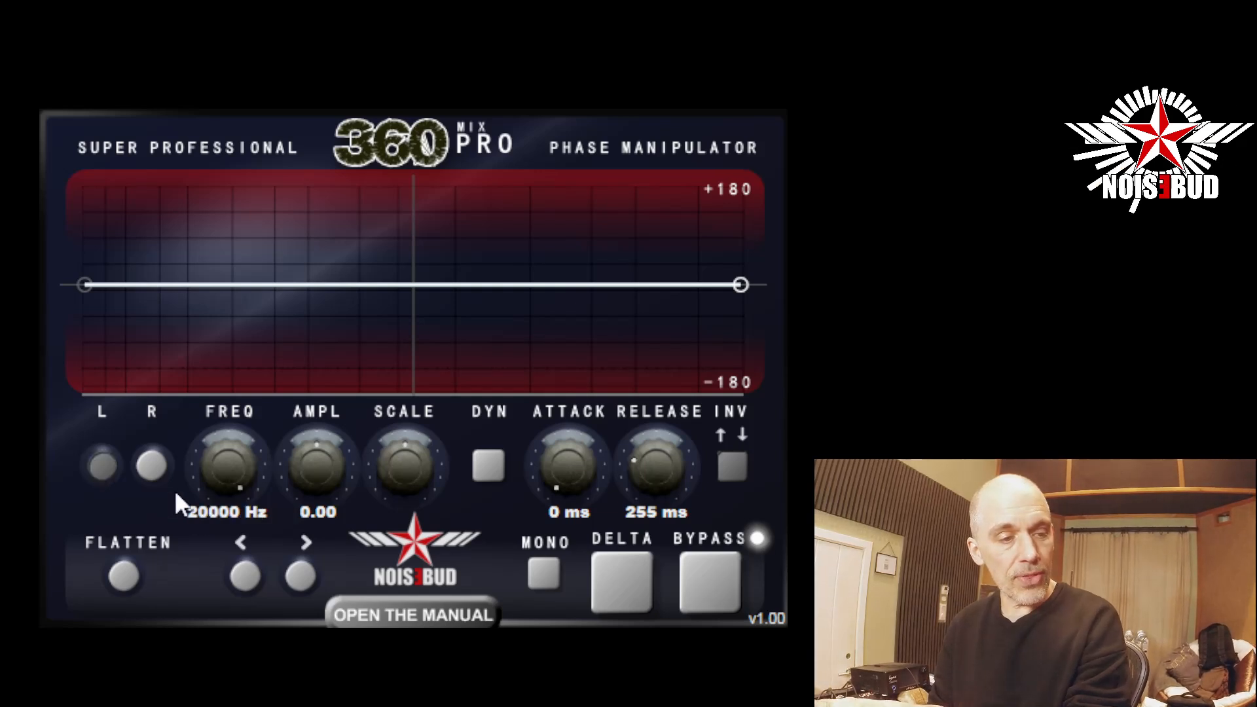
{"action": "left_click", "coordinate": [144, 470]}
{"action": "left_click", "coordinate": [105, 466]}
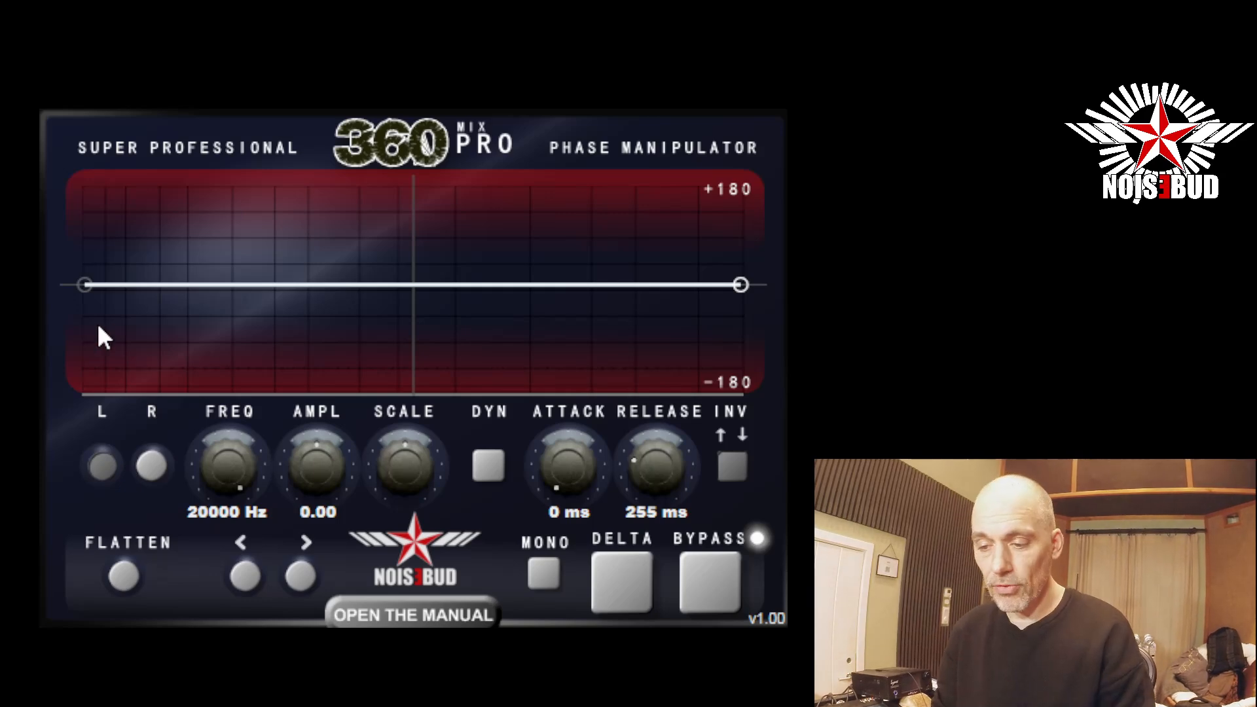
Raise the left channel's 0 Hz point to +180 and flatten the curve again.
{"action": "left_click", "coordinate": [87, 288]}
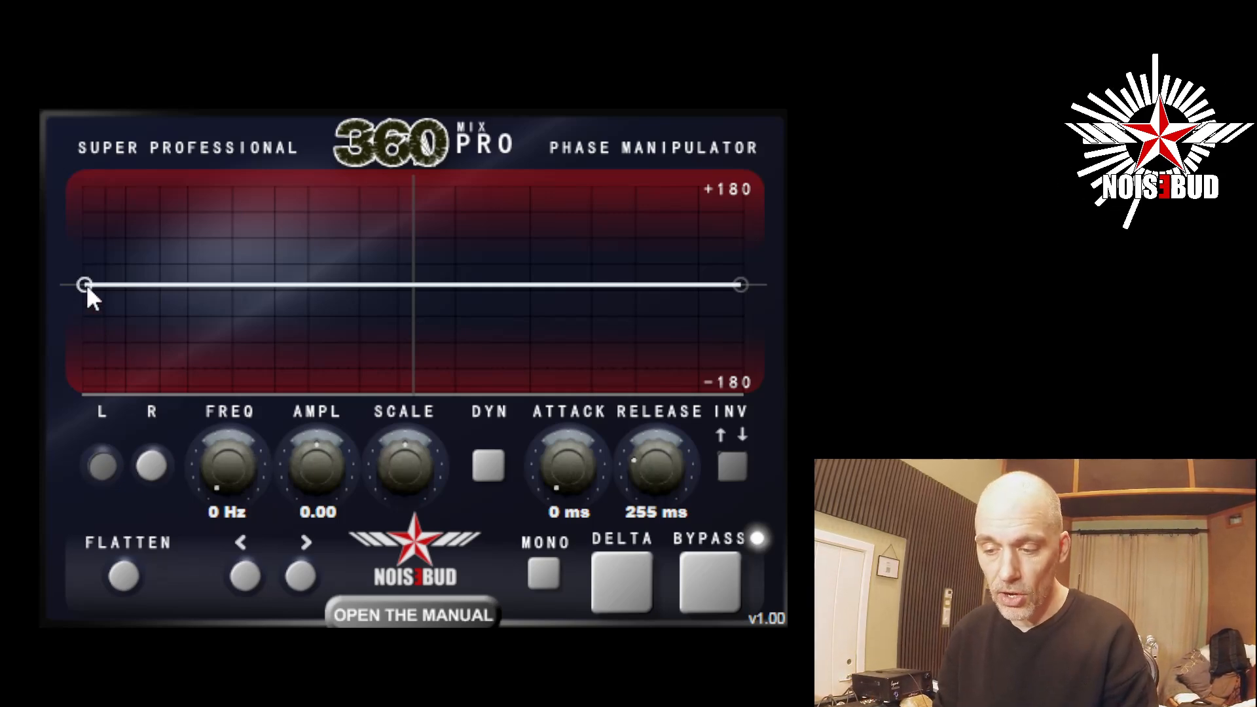
{"action": "left_click_drag", "start_coordinate": [86, 284], "coordinate": [85, 152]}
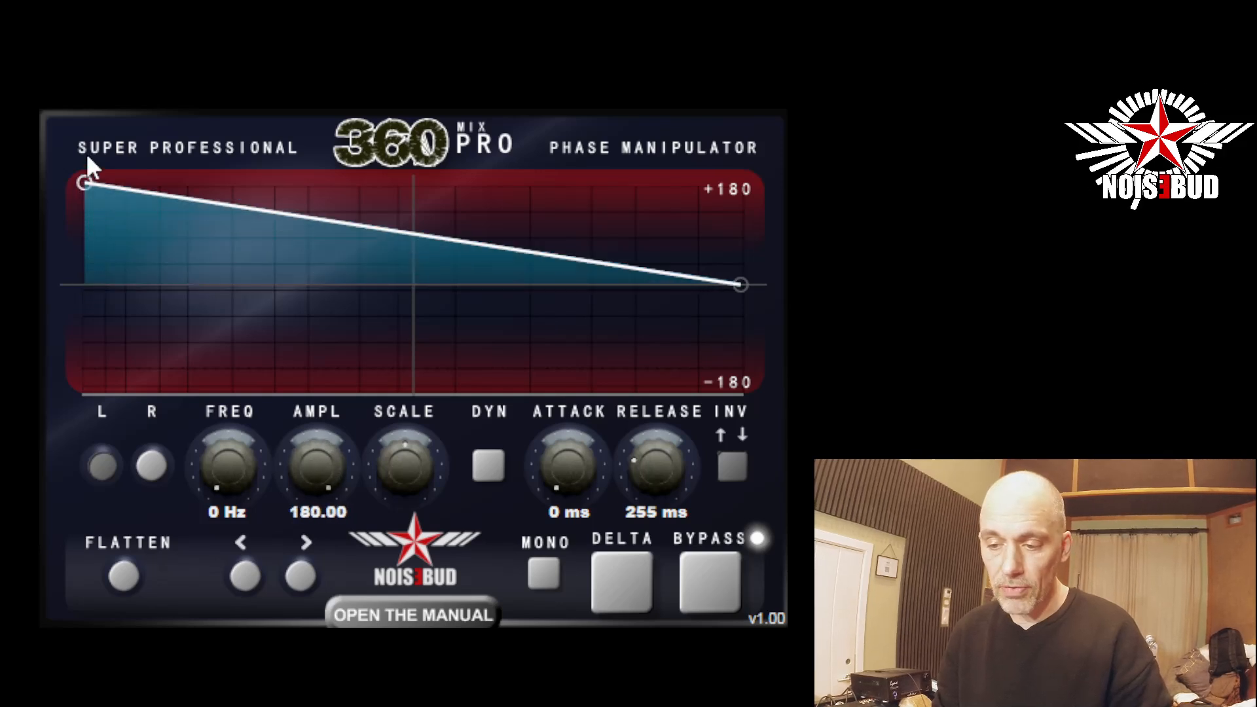
{"action": "left_click", "coordinate": [123, 575]}
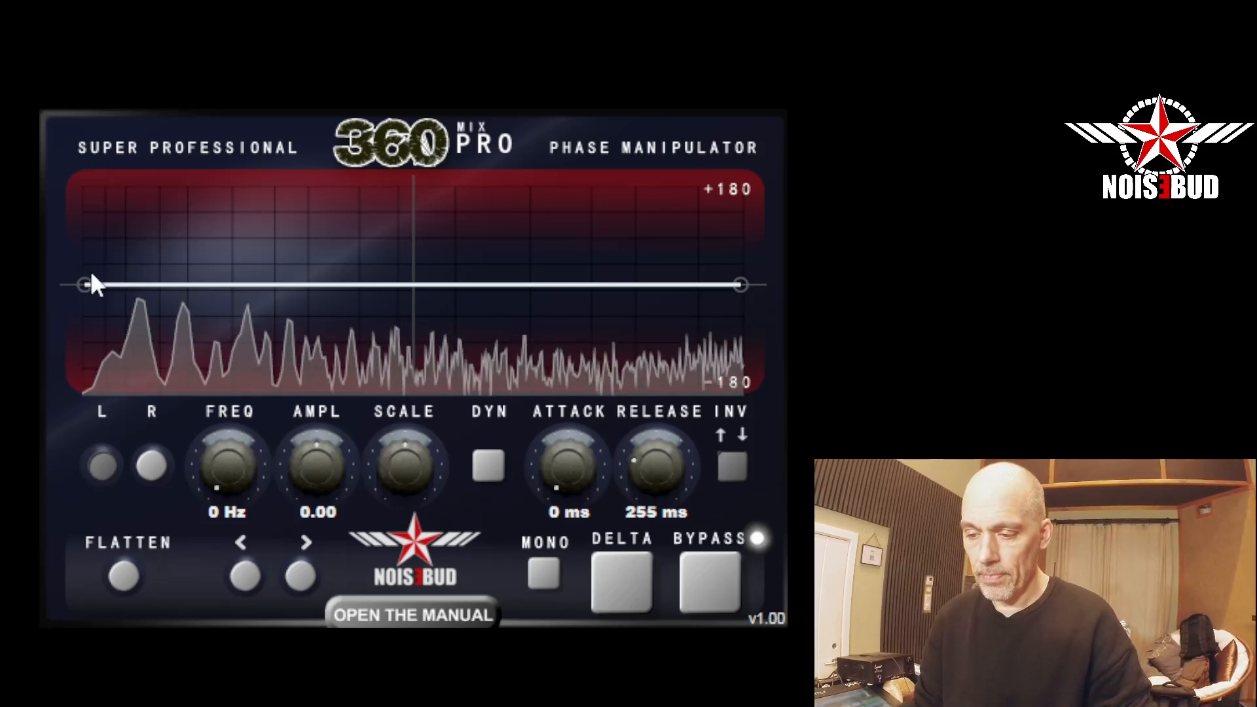
During playback, compare the 0 Hz point at +180 against the flat curve and the bypassed signal.
{"action": "left_click_drag", "start_coordinate": [81, 284], "coordinate": [82, 149]}
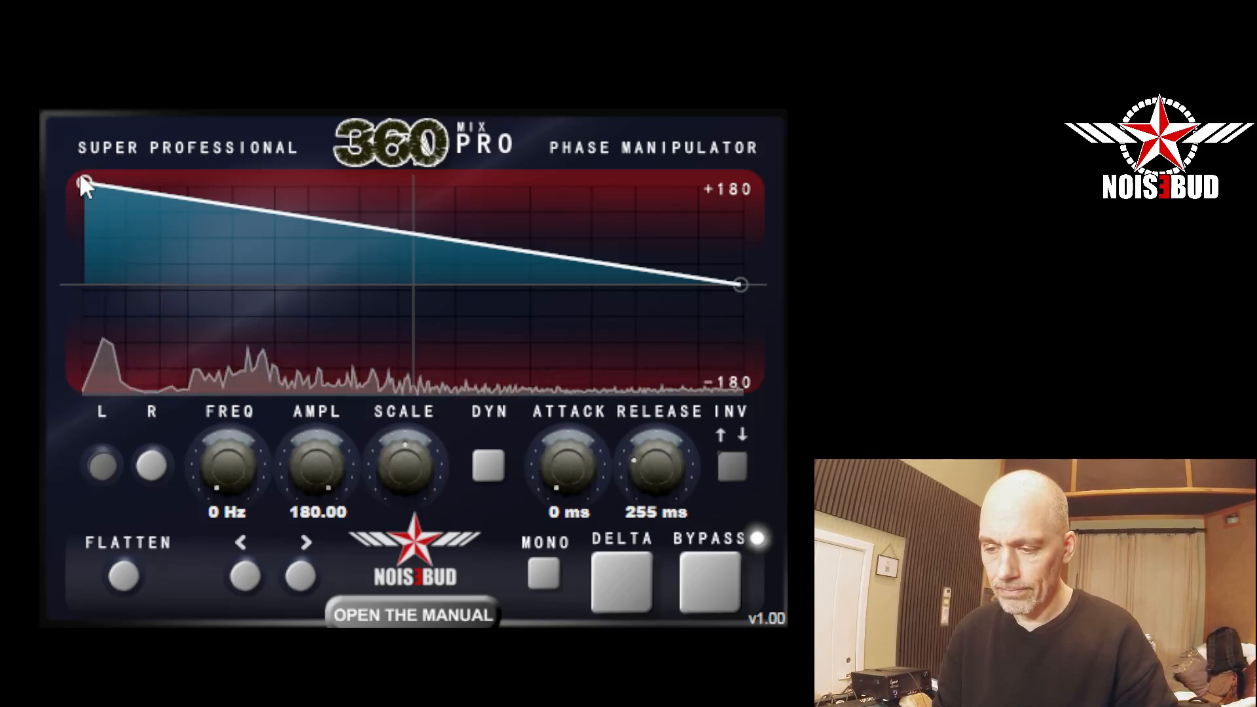
{"action": "double_click", "coordinate": [87, 181]}
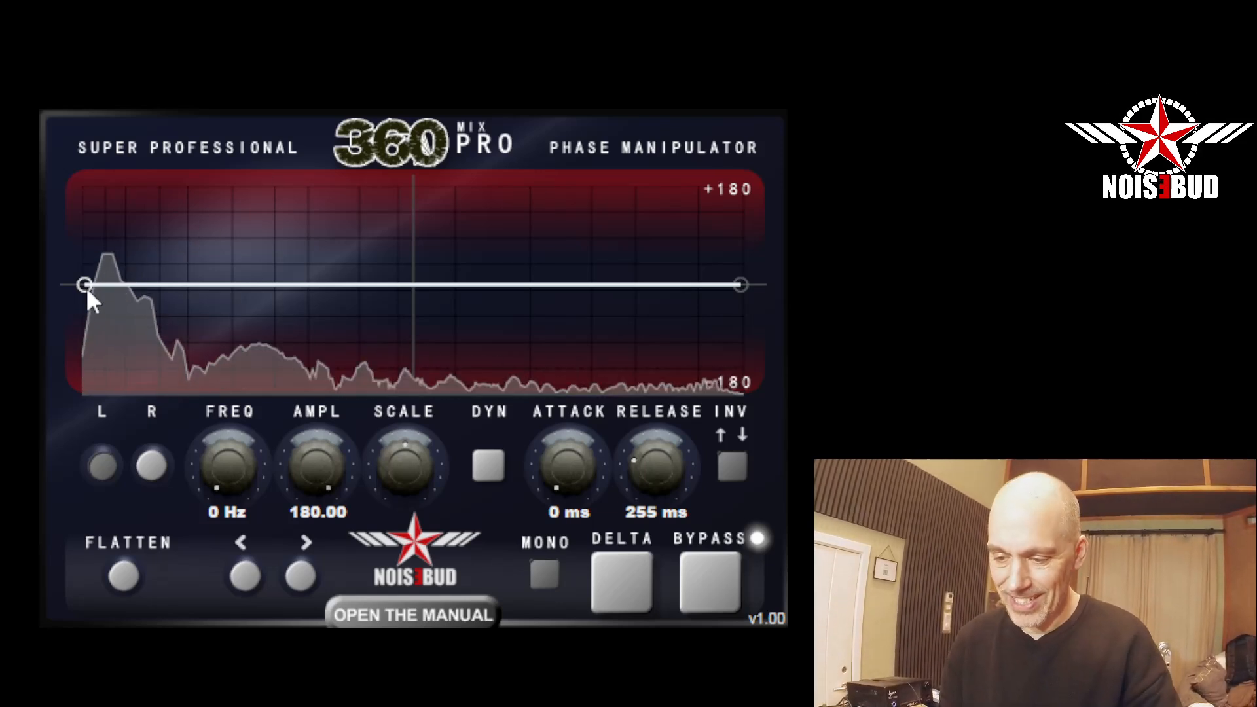
{"action": "left_click_drag", "start_coordinate": [85, 285], "coordinate": [86, 169]}
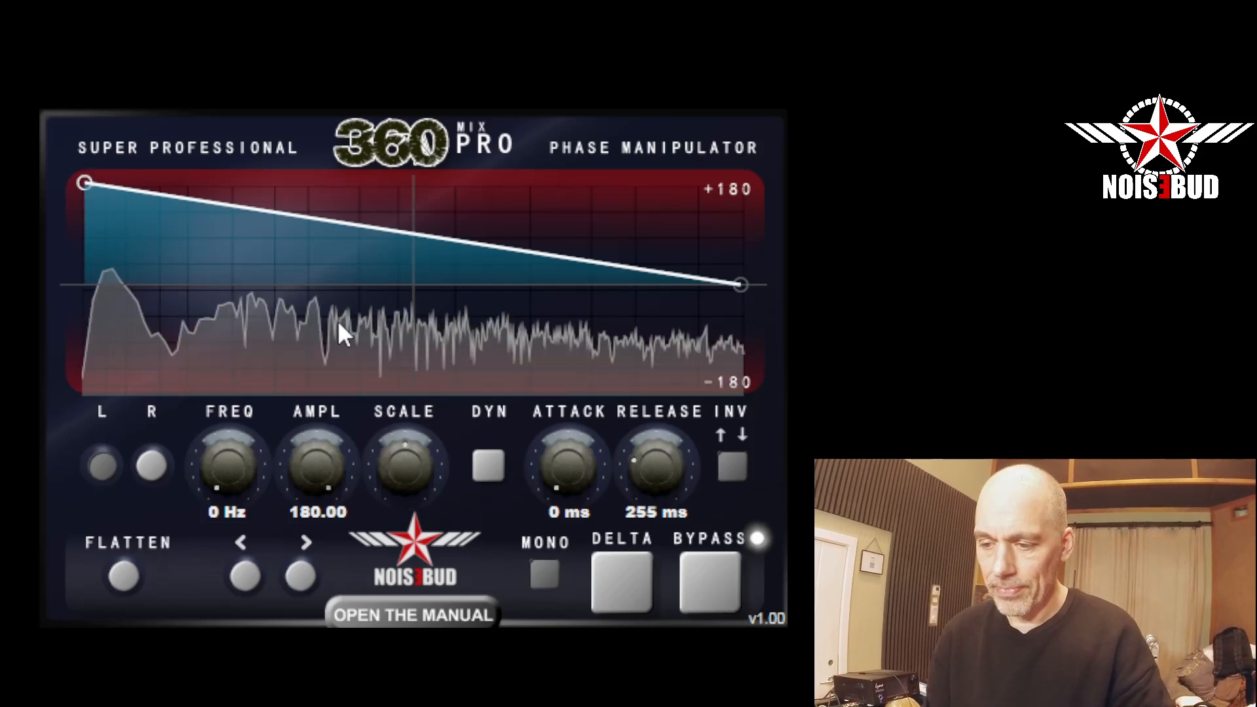
{"action": "left_click", "coordinate": [706, 584]}
{"action": "left_click", "coordinate": [723, 583]}
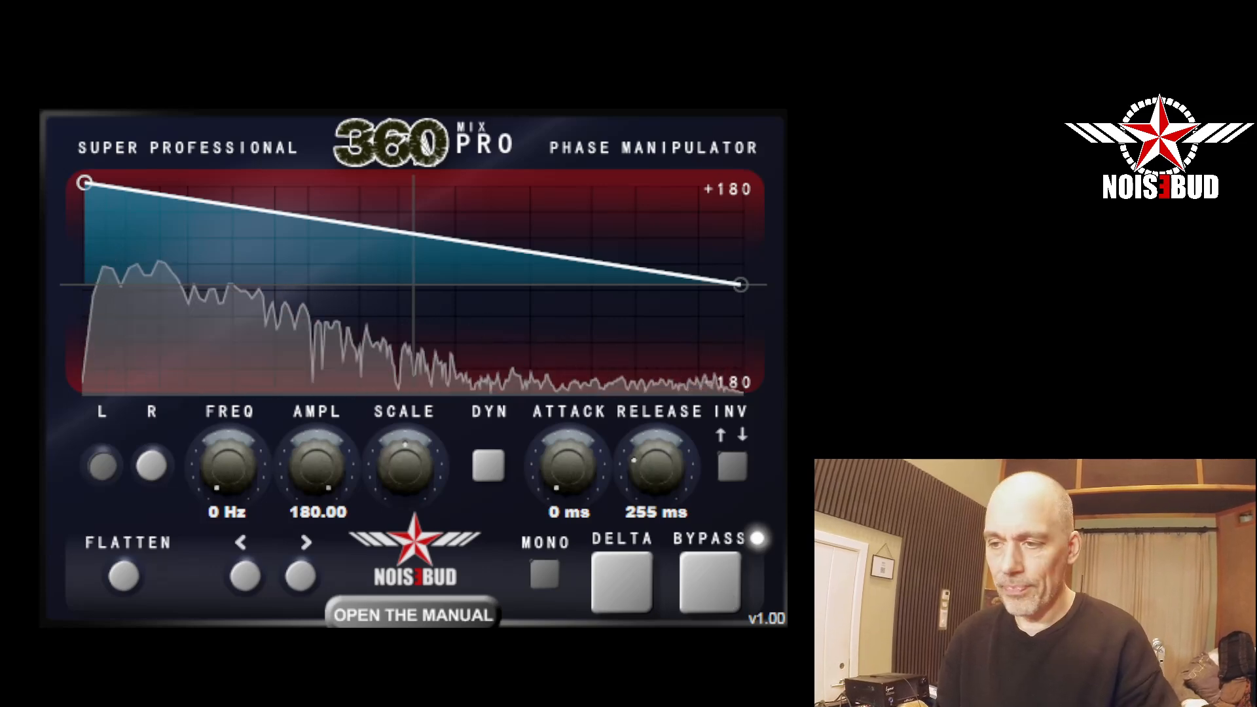
Stop playback and restore the neutral setup by resetting the 0 Hz point to zero and disabling mono.
{"action": "key", "text": "space"}
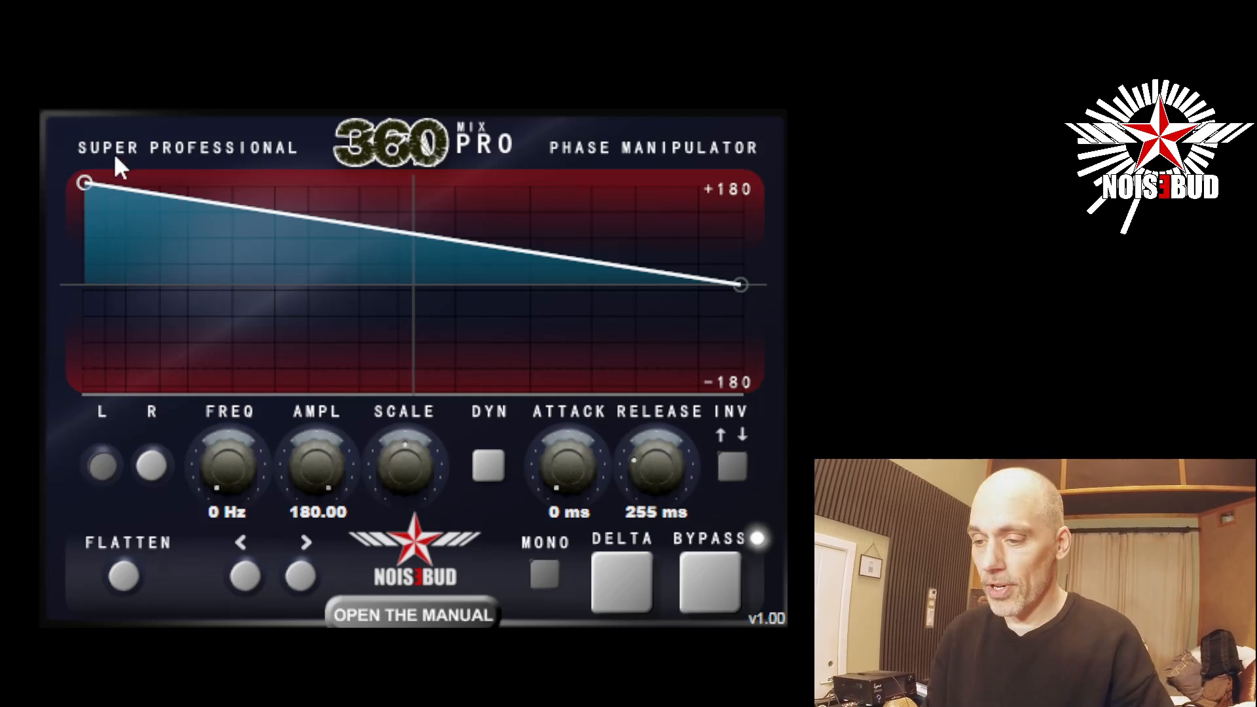
{"action": "double_click", "coordinate": [85, 183]}
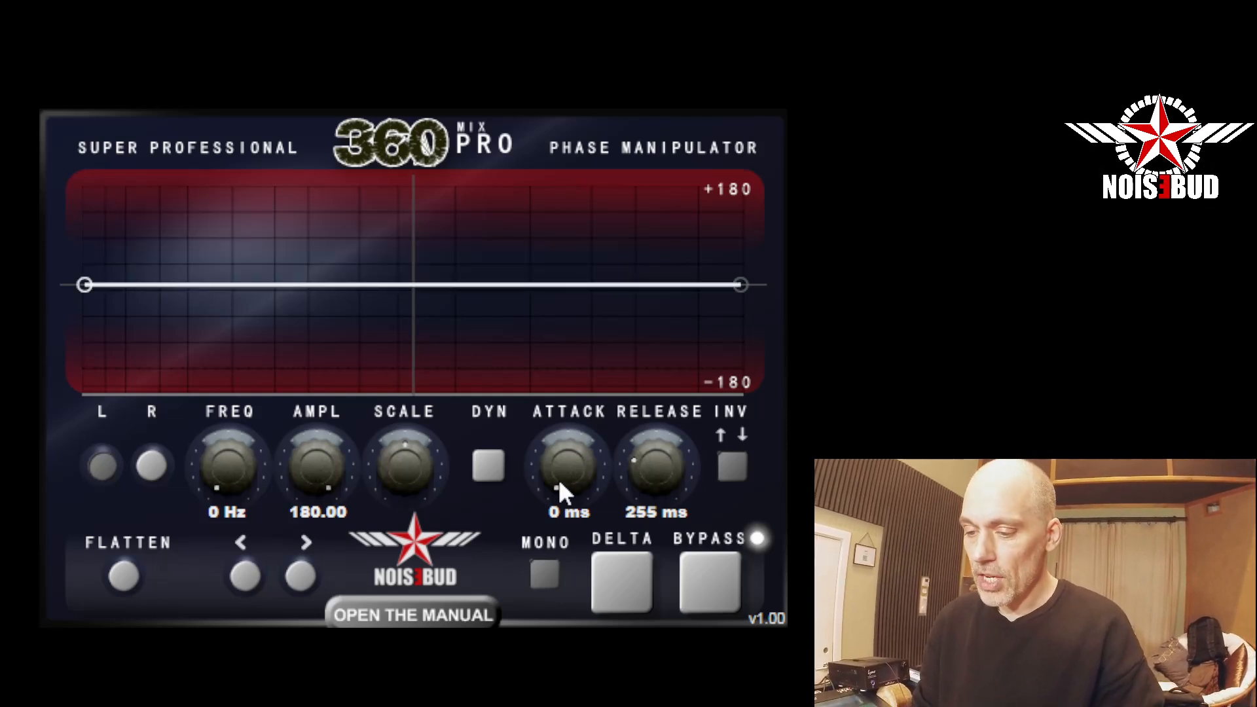
{"action": "left_click", "coordinate": [544, 575]}
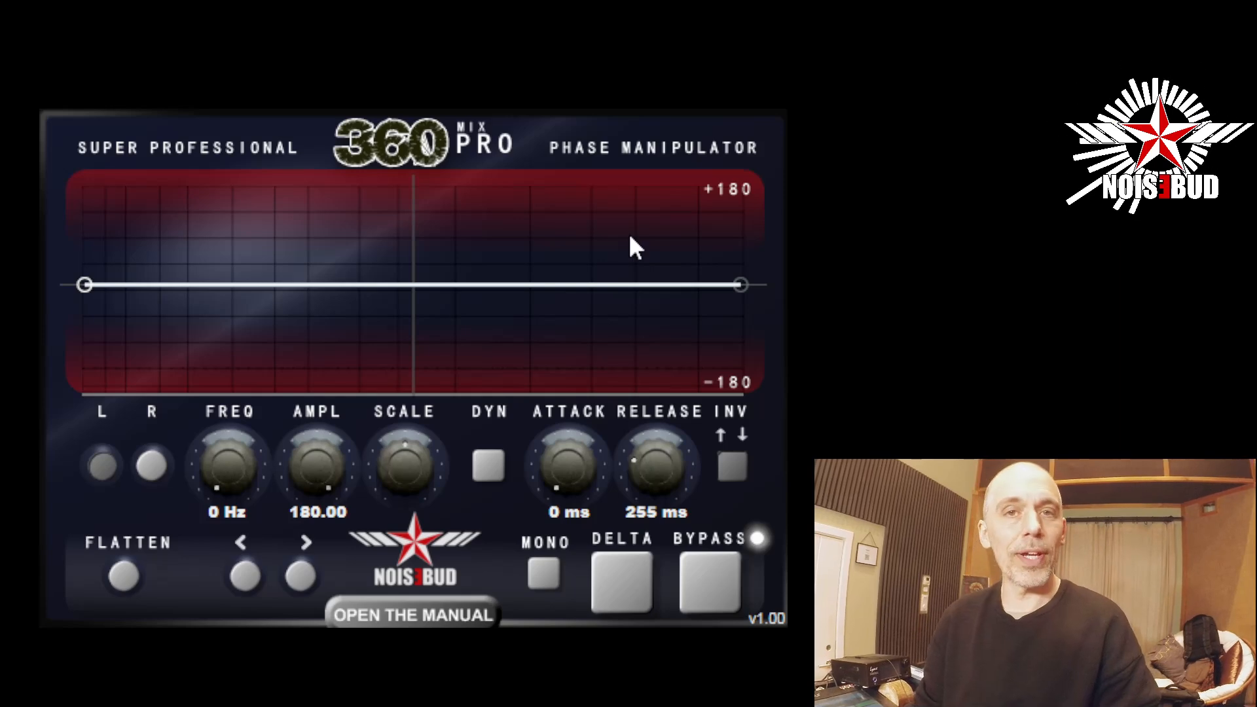
Add a near-zero point at 367 Hz and ten points zigzagging above and below zero up to about 2347 Hz.
{"action": "left_click", "coordinate": [253, 286]}
{"action": "left_click_drag", "start_coordinate": [227, 442], "coordinate": [247, 470]}
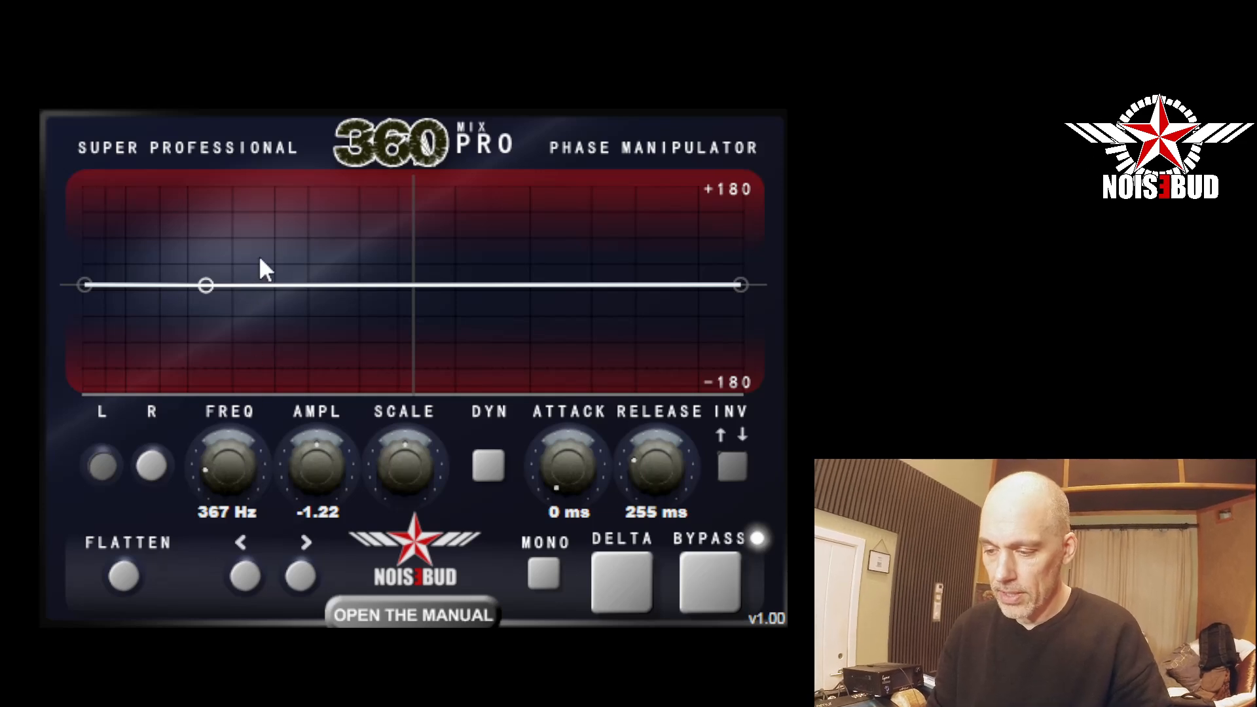
{"action": "left_click", "coordinate": [247, 267]}
{"action": "left_click", "coordinate": [266, 292]}
{"action": "left_click", "coordinate": [287, 316]}
{"action": "left_click", "coordinate": [279, 269]}
{"action": "left_click", "coordinate": [314, 234]}
{"action": "left_click", "coordinate": [317, 306]}
{"action": "left_click", "coordinate": [359, 330]}
{"action": "left_click", "coordinate": [371, 265]}
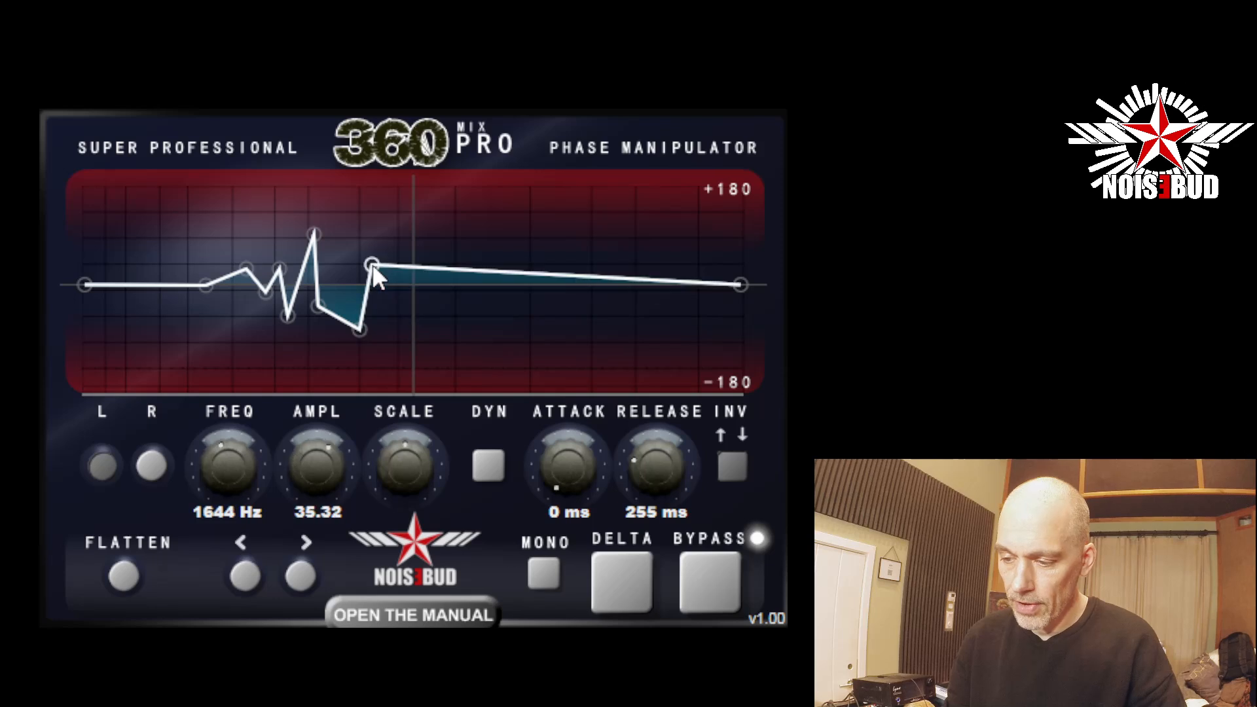
{"action": "left_click", "coordinate": [346, 267]}
{"action": "left_click", "coordinate": [421, 306]}
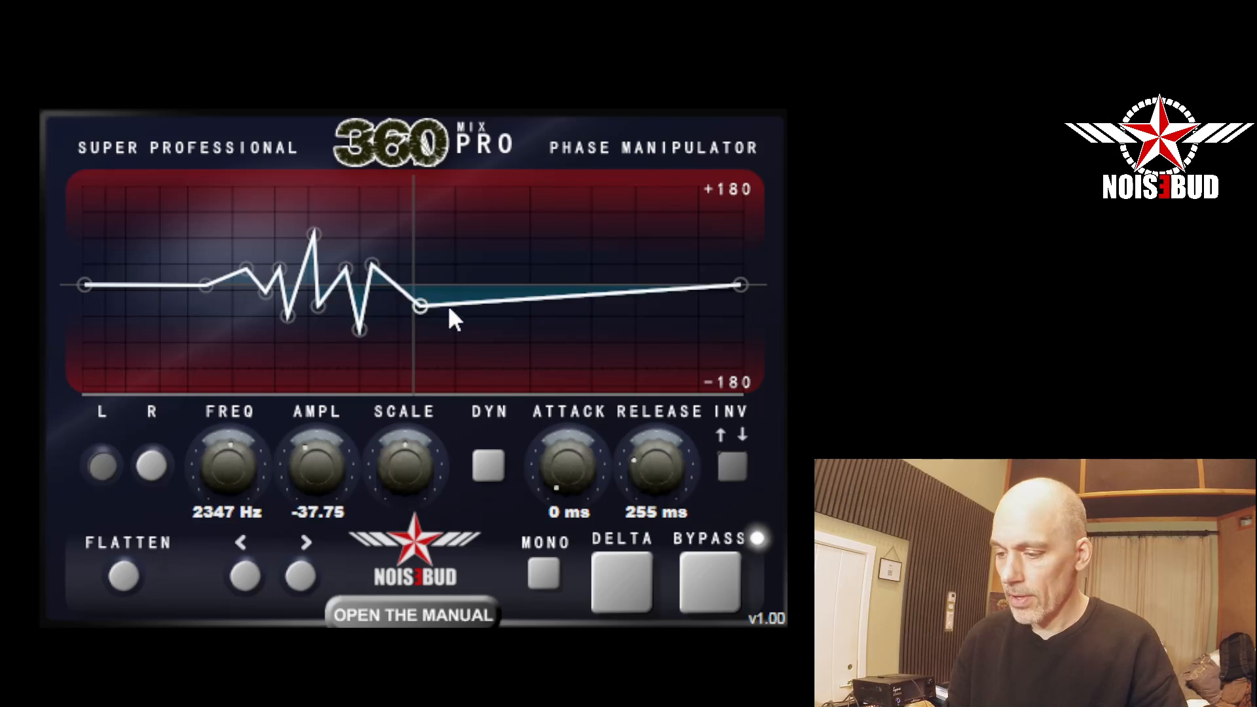
Continue the zigzag with nine larger alternating points up to about 13021 Hz, lowering the point near 2347 Hz slightly.
{"action": "left_click", "coordinate": [486, 233]}
{"action": "left_click", "coordinate": [584, 310]}
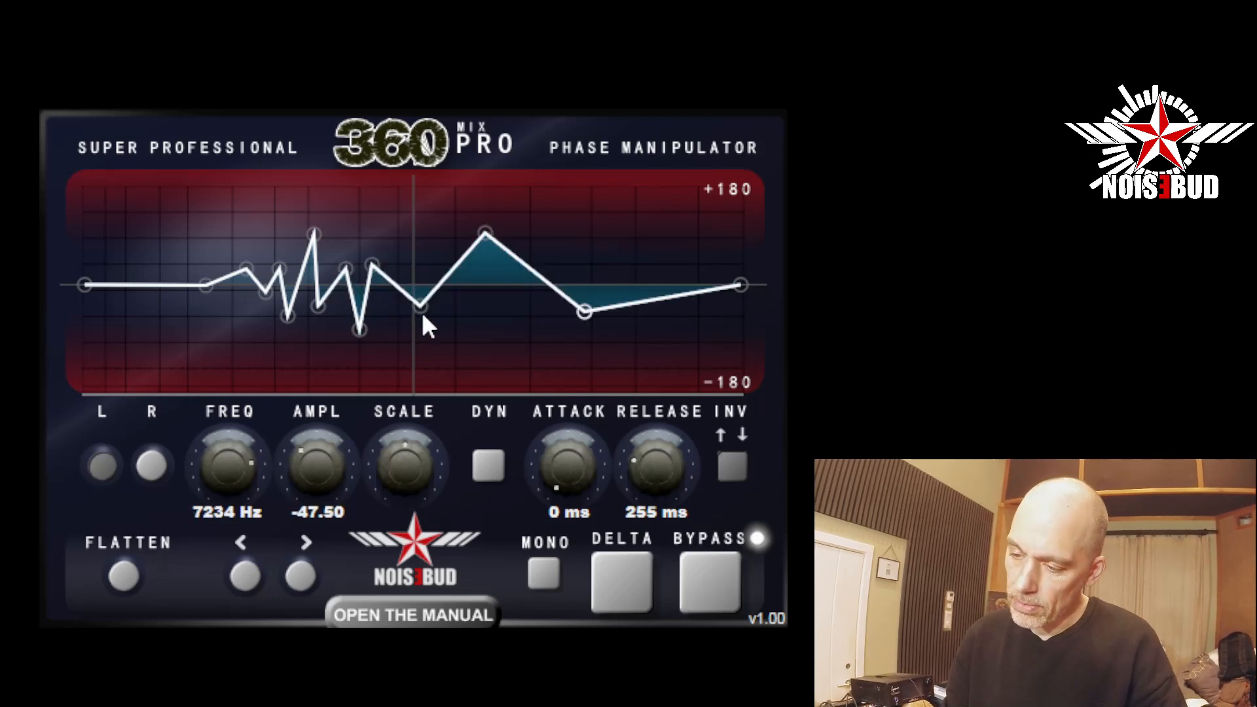
{"action": "left_click_drag", "start_coordinate": [421, 306], "coordinate": [423, 321]}
{"action": "left_click", "coordinate": [442, 271]}
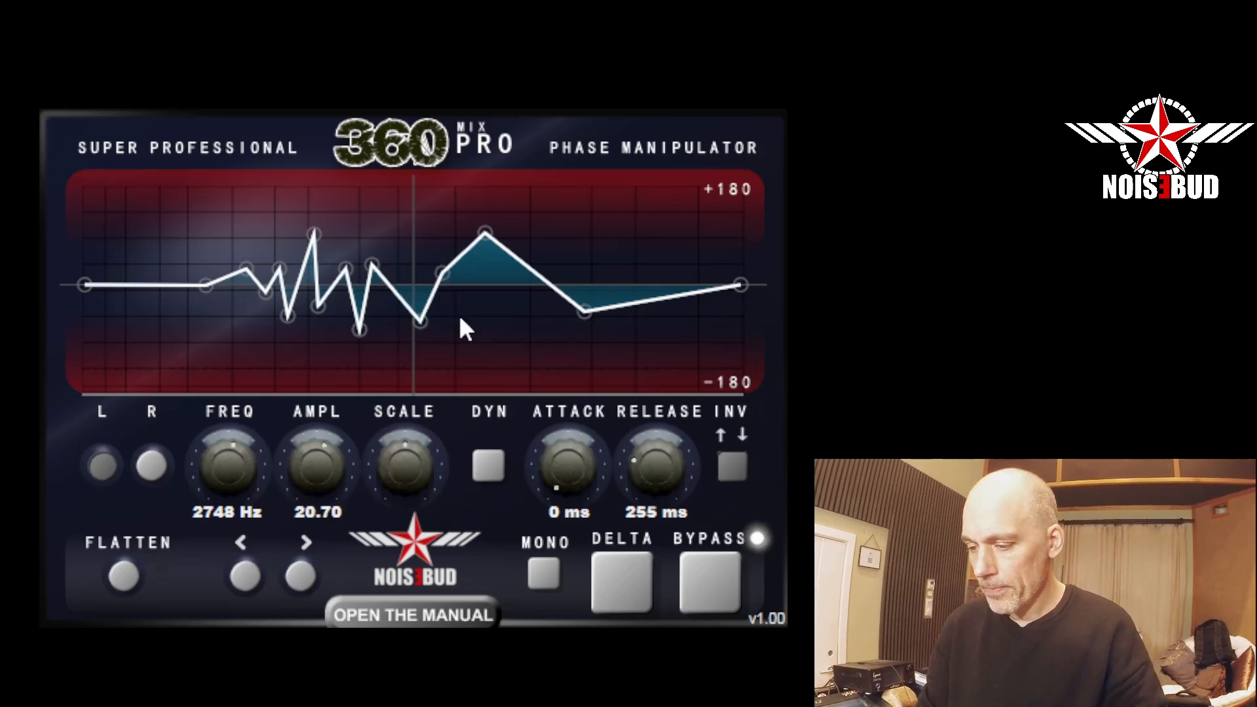
{"action": "left_click", "coordinate": [459, 316]}
{"action": "left_click", "coordinate": [522, 346]}
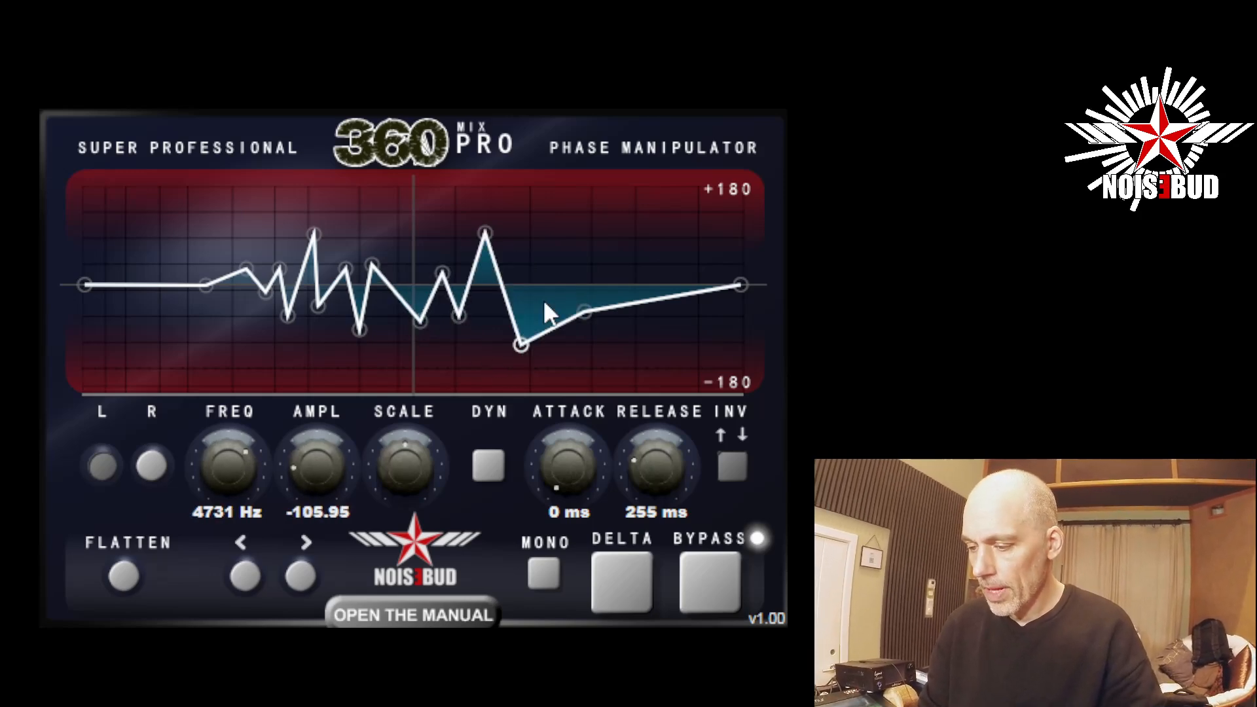
{"action": "left_click", "coordinate": [534, 199]}
{"action": "left_click", "coordinate": [622, 320]}
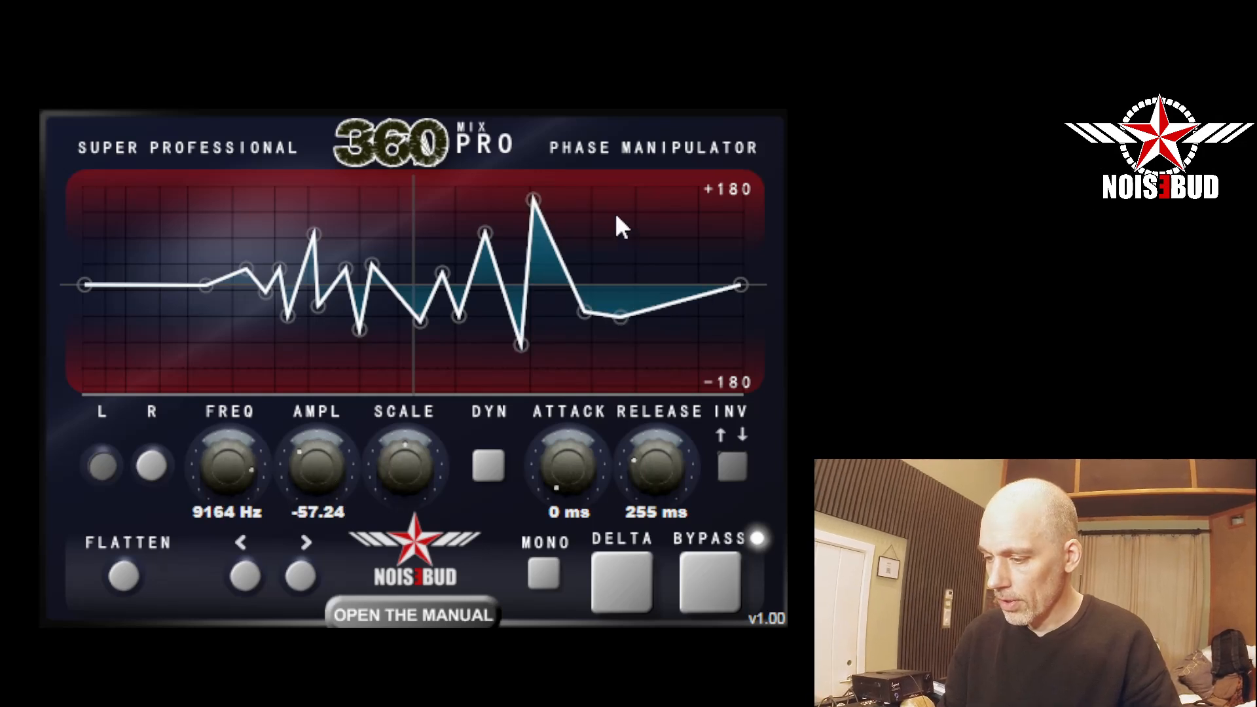
{"action": "left_click", "coordinate": [615, 213]}
{"action": "left_click", "coordinate": [674, 320]}
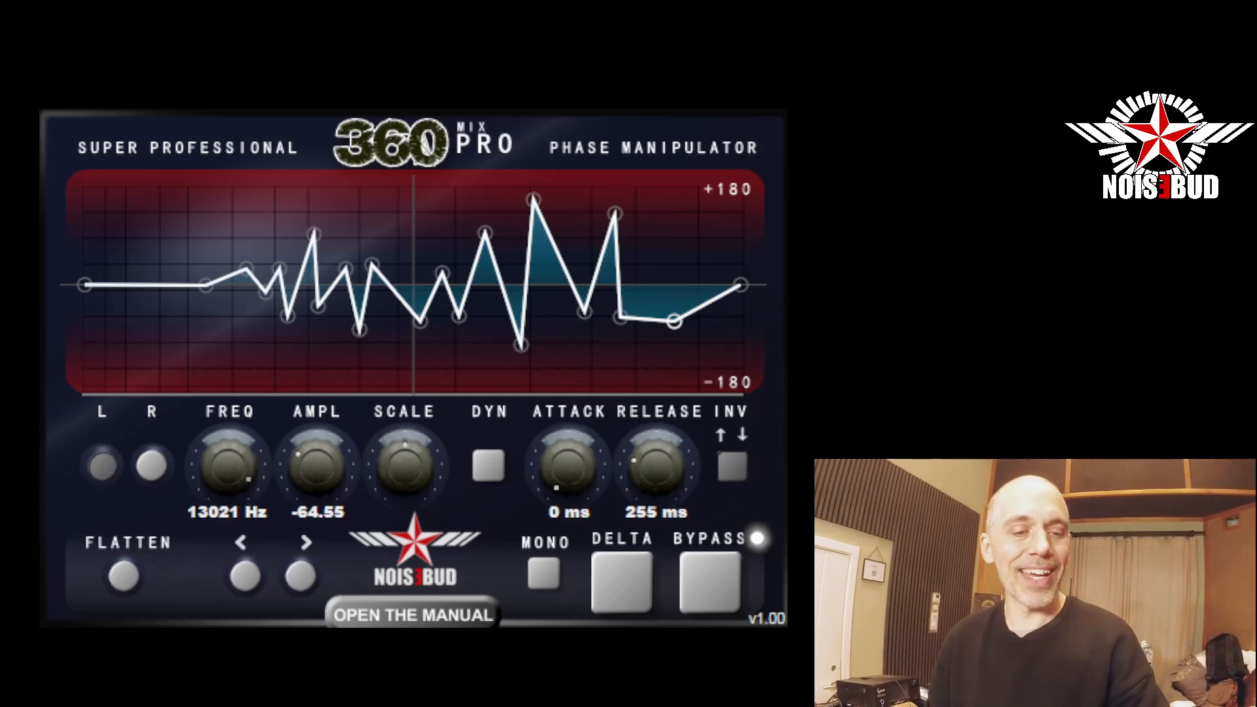
Start playback with the plugin bypassed and compare the bypassed and processed stereo signal, ending with processing active.
{"action": "left_click", "coordinate": [709, 589]}
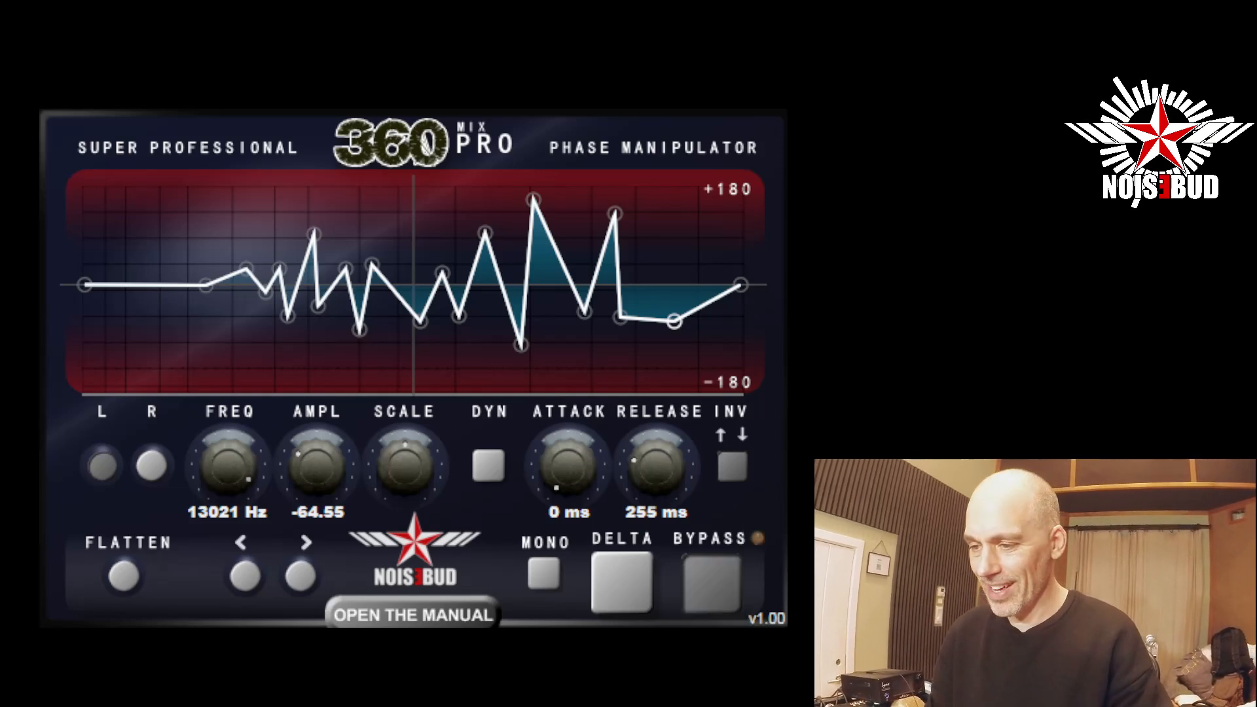
{"action": "key", "text": "space"}
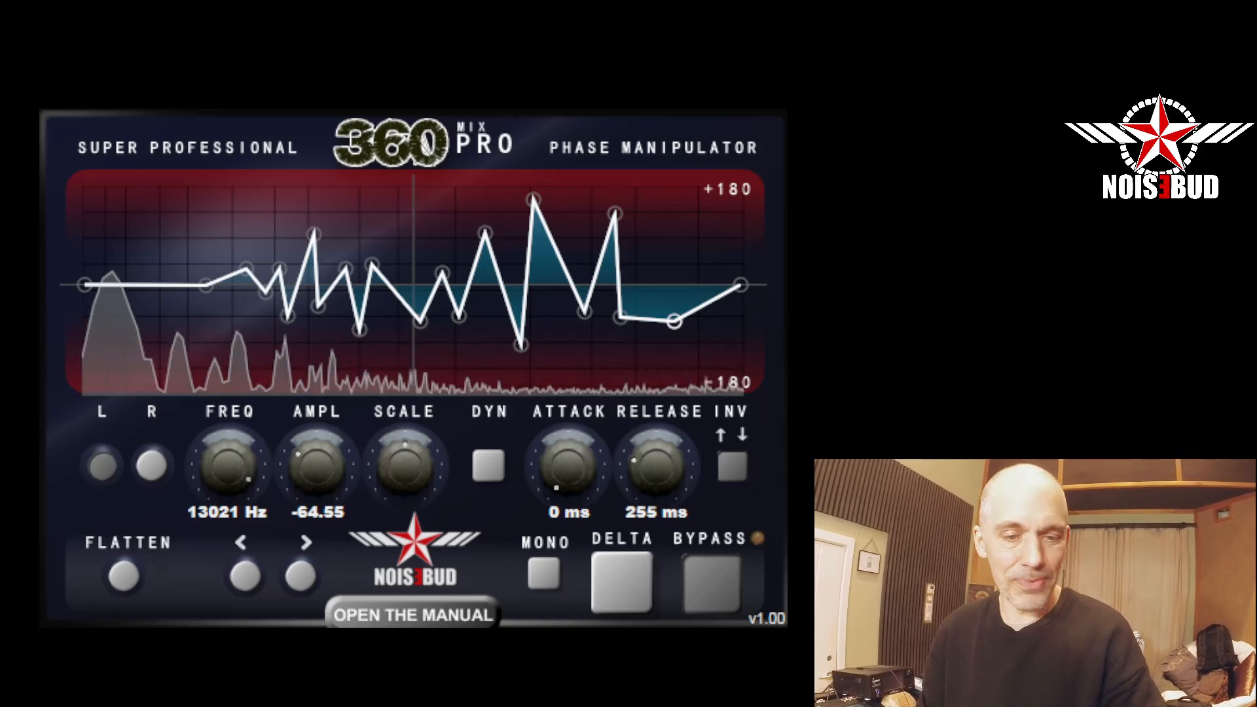
{"action": "left_click", "coordinate": [724, 580]}
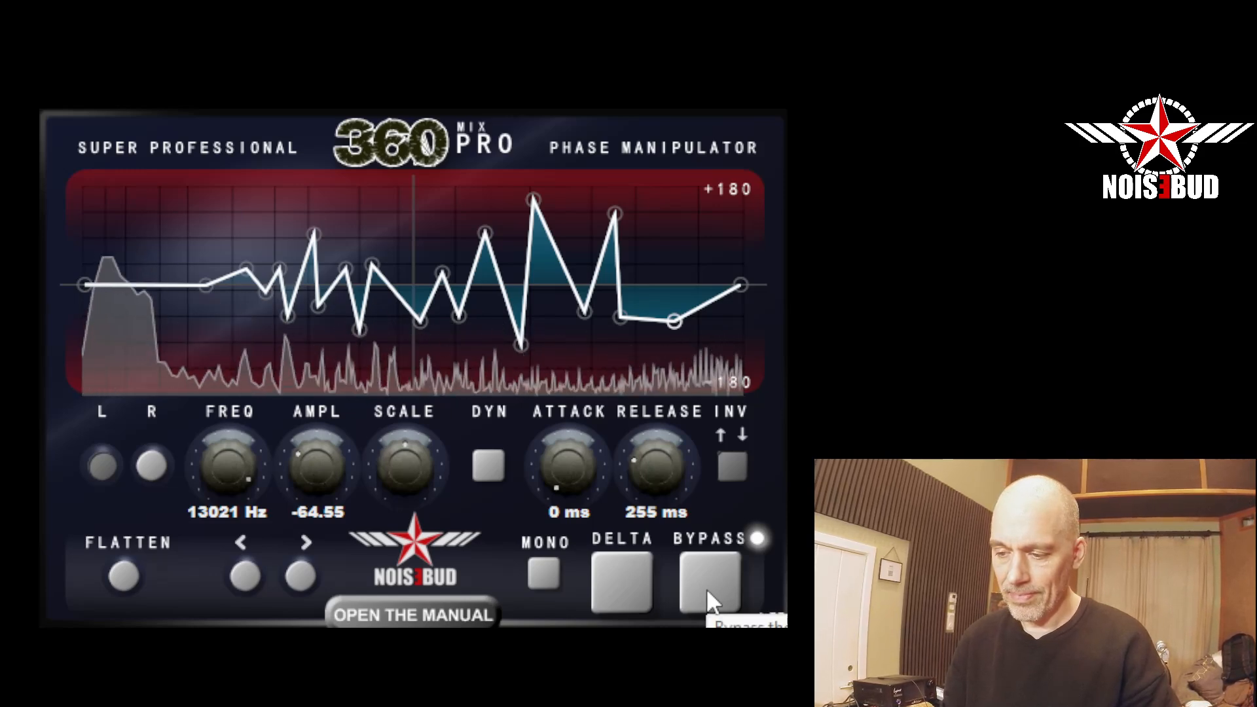
{"action": "left_click", "coordinate": [706, 587]}
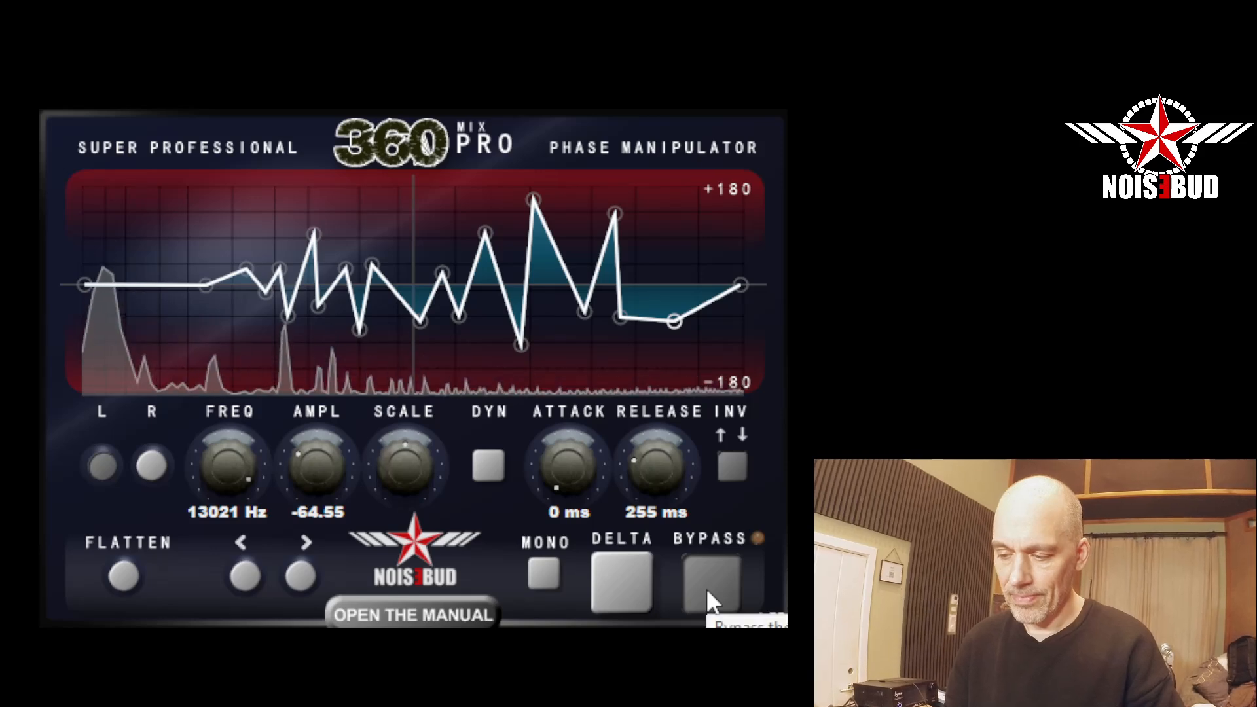
{"action": "left_click", "coordinate": [706, 588]}
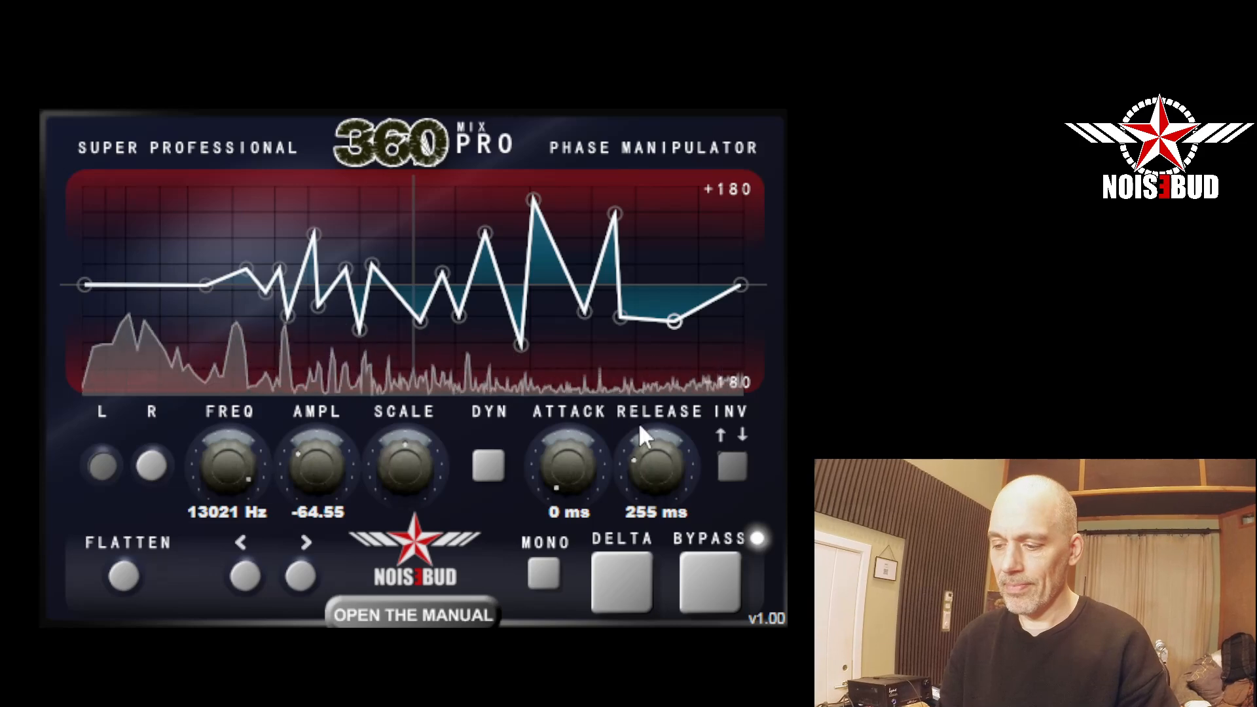
Switch the output to mono, compare it bypassed and processed, and stop playback.
{"action": "left_click", "coordinate": [542, 574]}
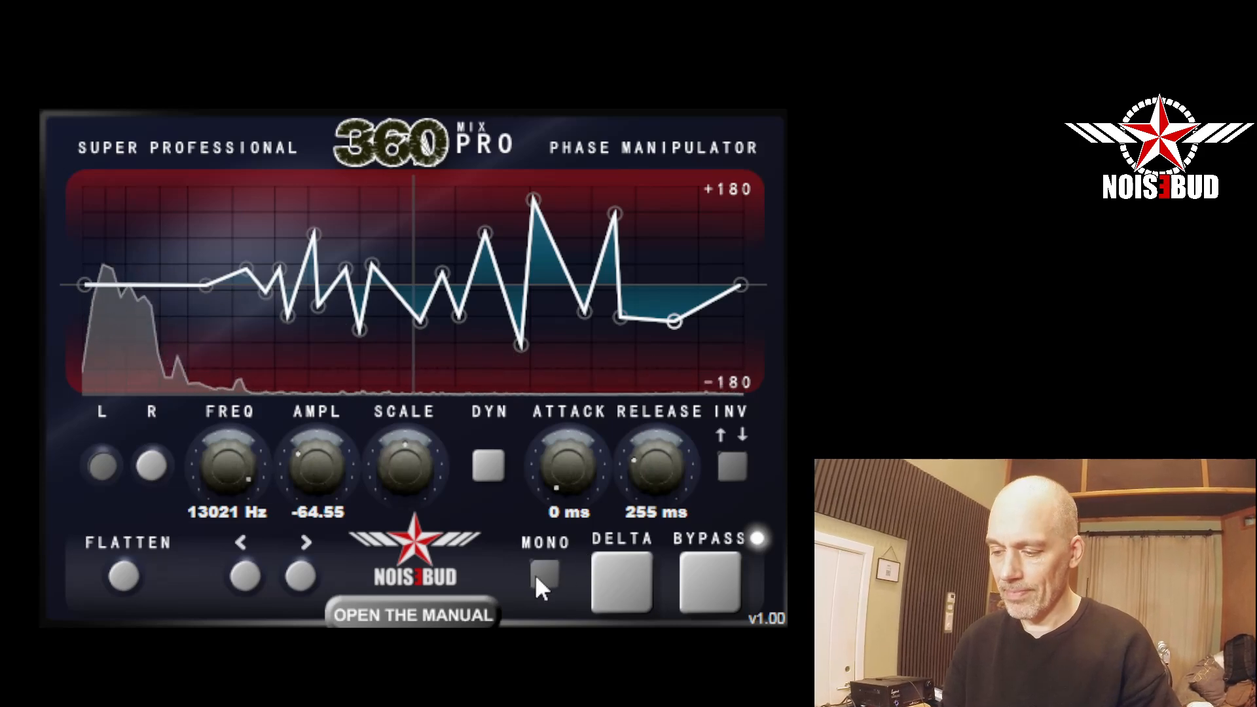
{"action": "left_click", "coordinate": [706, 583]}
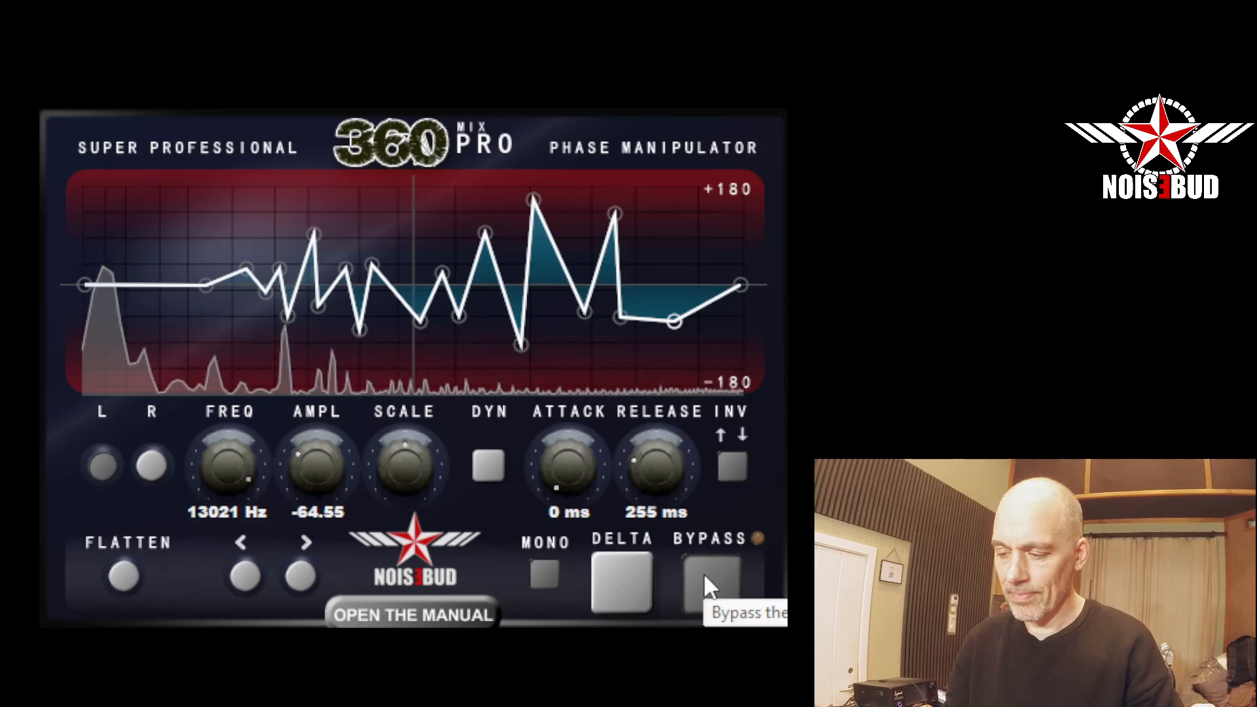
{"action": "left_click", "coordinate": [705, 577]}
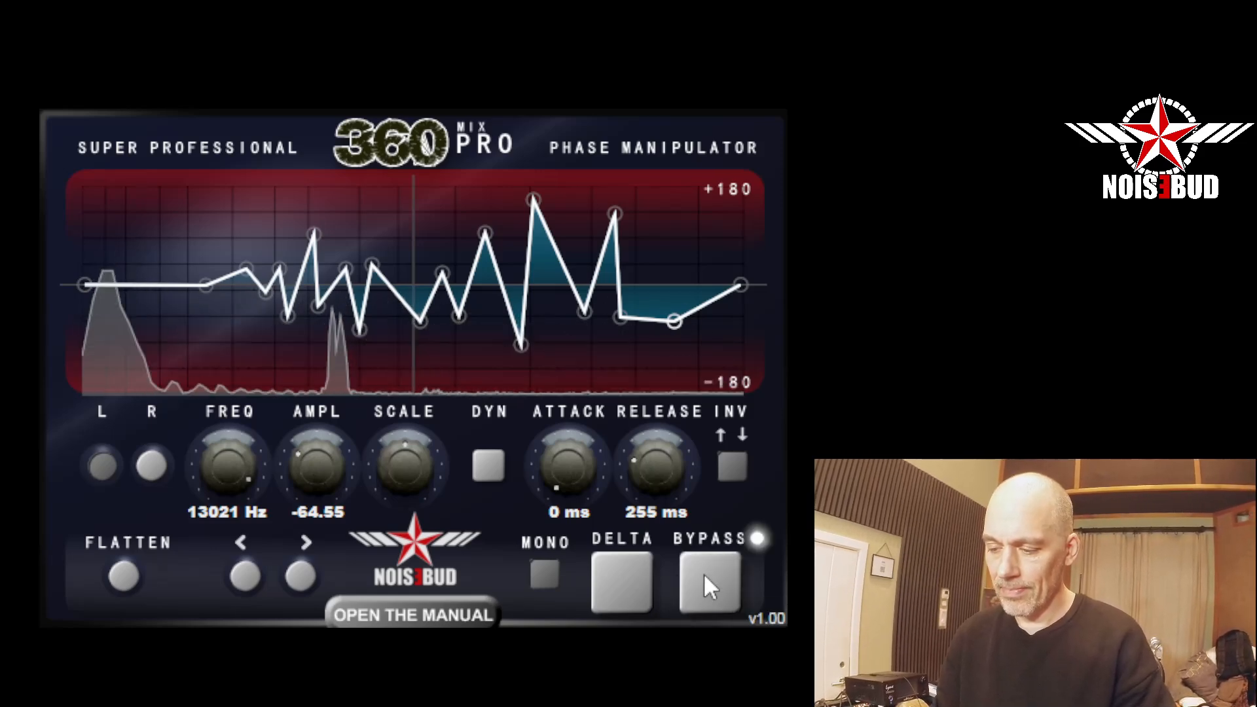
{"action": "key", "text": "space"}
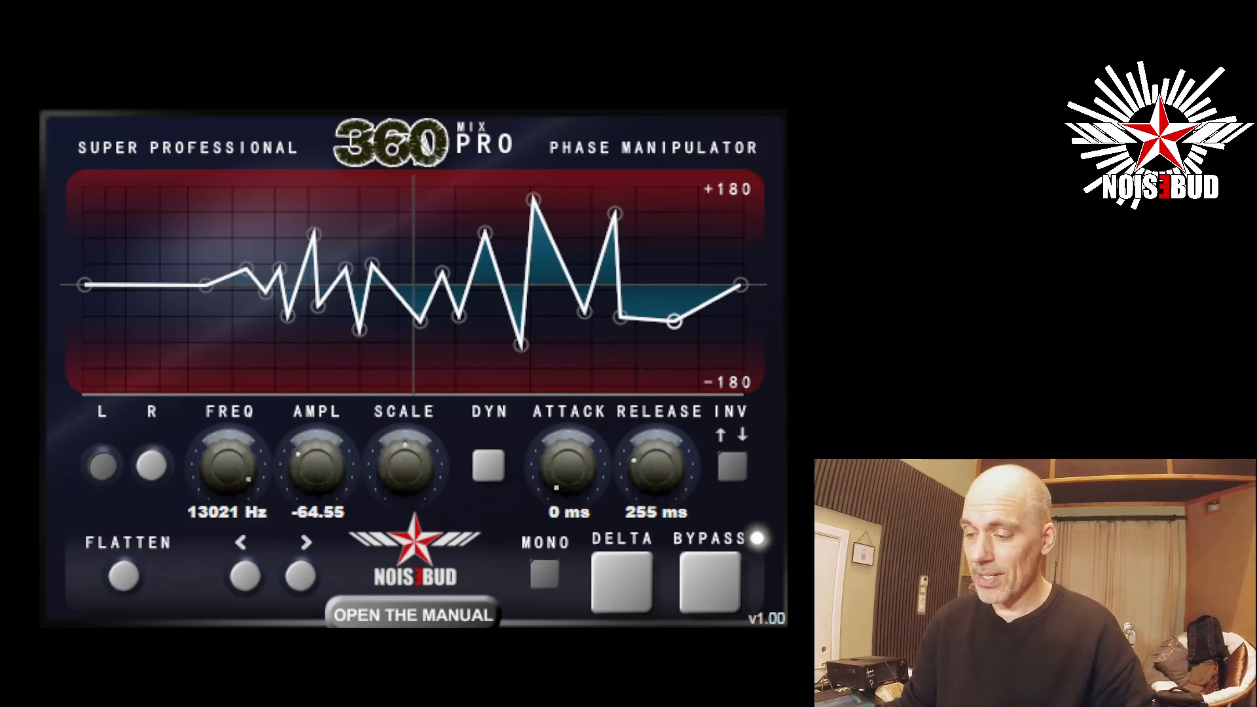
Reduce the overall Scale to less than half of the drawn curve's amplitude and compare the bypassed and processed mono signal.
{"action": "mouse_move", "coordinate": [440, 470]}
{"action": "left_mouse_down"}
{"action": "mouse_move", "coordinate": [416, 483]}
{"action": "mouse_move", "coordinate": [415, 540]}
{"action": "left_mouse_up"}
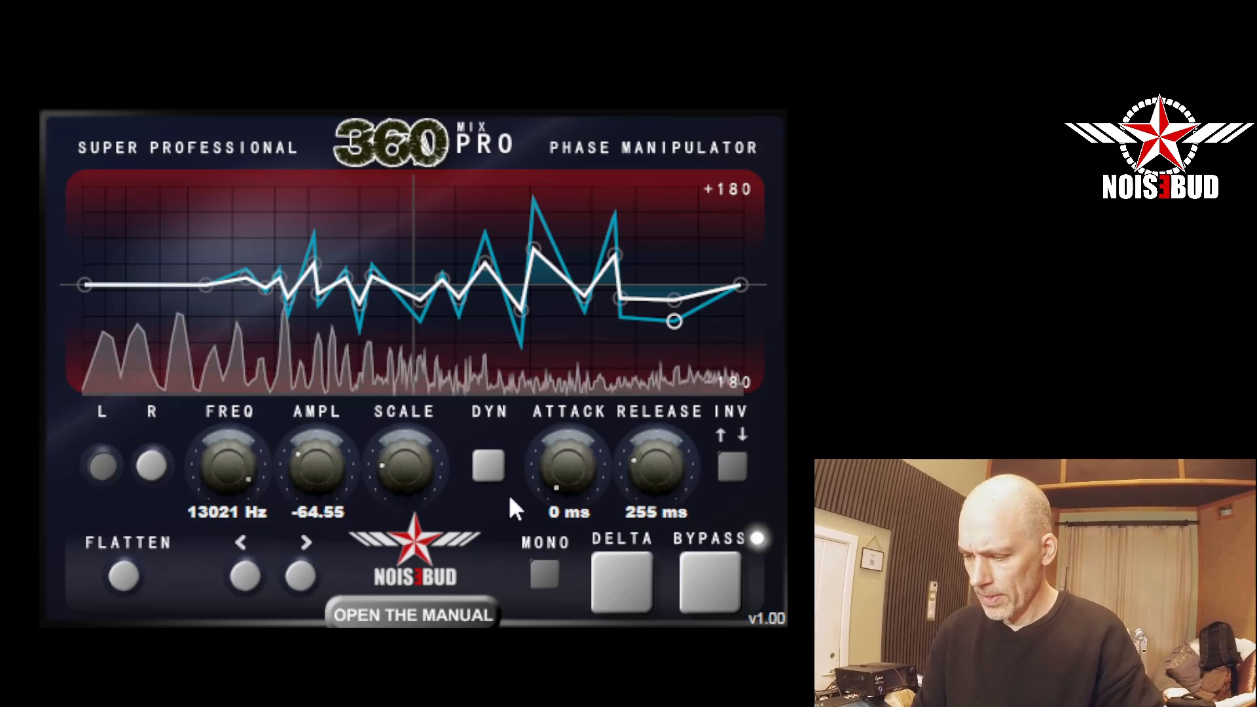
{"action": "mouse_move", "coordinate": [406, 448]}
{"action": "left_mouse_down"}
{"action": "mouse_move", "coordinate": [407, 203]}
{"action": "mouse_move", "coordinate": [407, 434]}
{"action": "mouse_move", "coordinate": [407, 423]}
{"action": "left_mouse_up"}
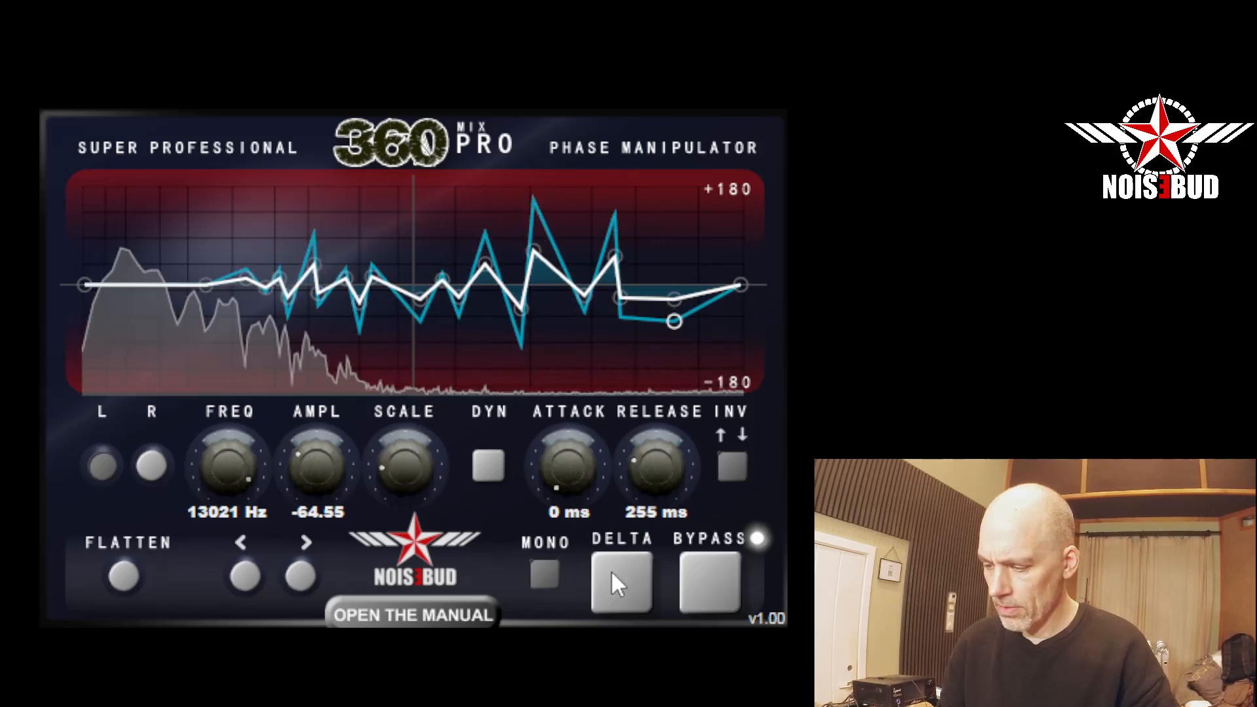
{"action": "left_click", "coordinate": [724, 577]}
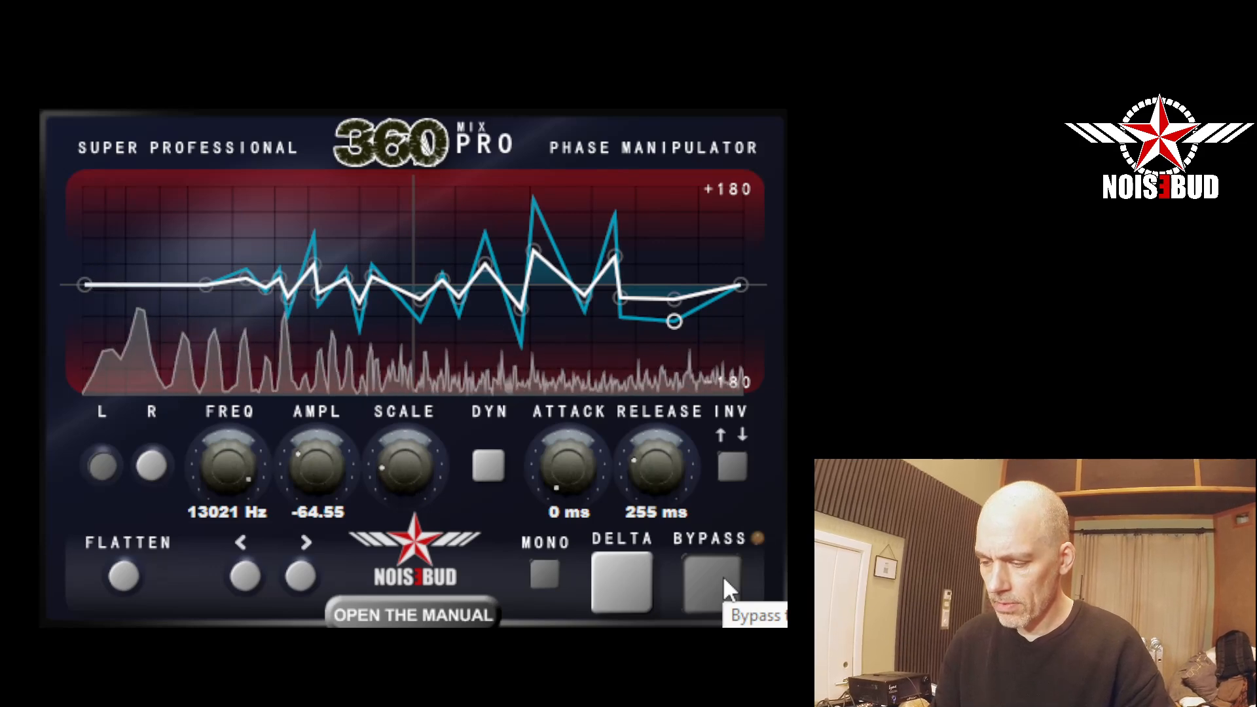
{"action": "left_click", "coordinate": [723, 576]}
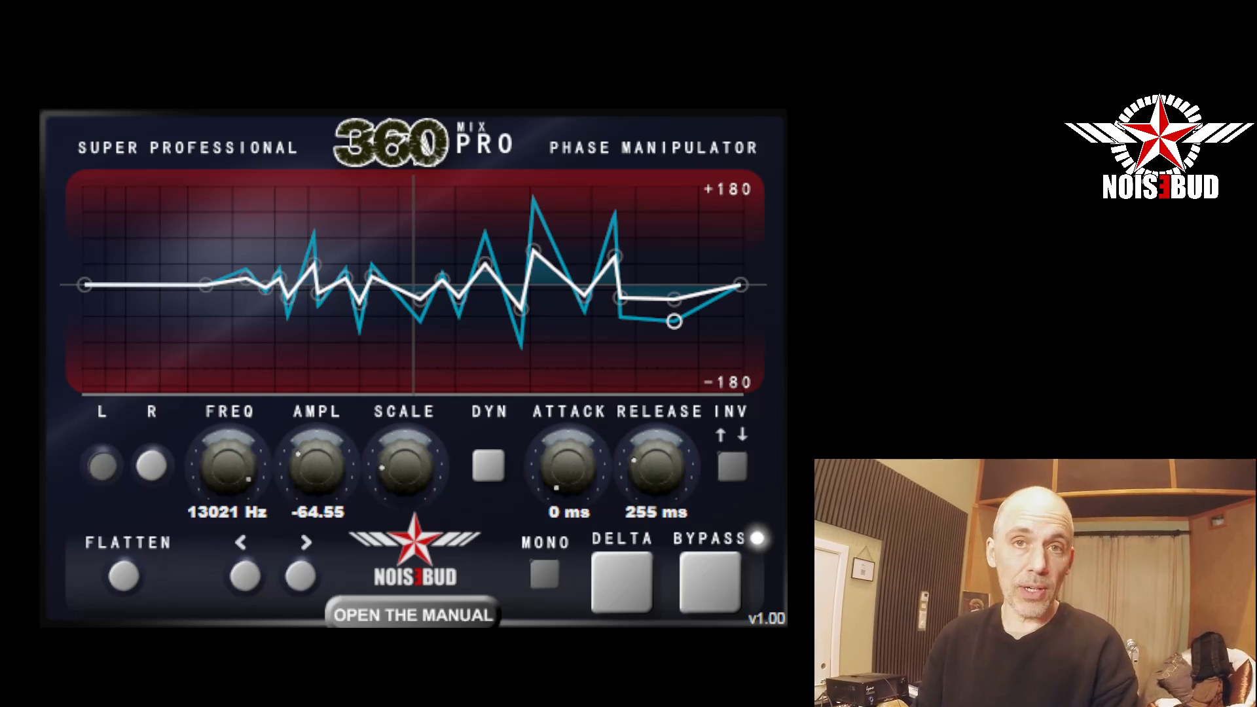
Return the output to stereo, start playback, and compare the bypassed and processed signal twice, ending with processing active.
{"action": "left_click", "coordinate": [532, 569]}
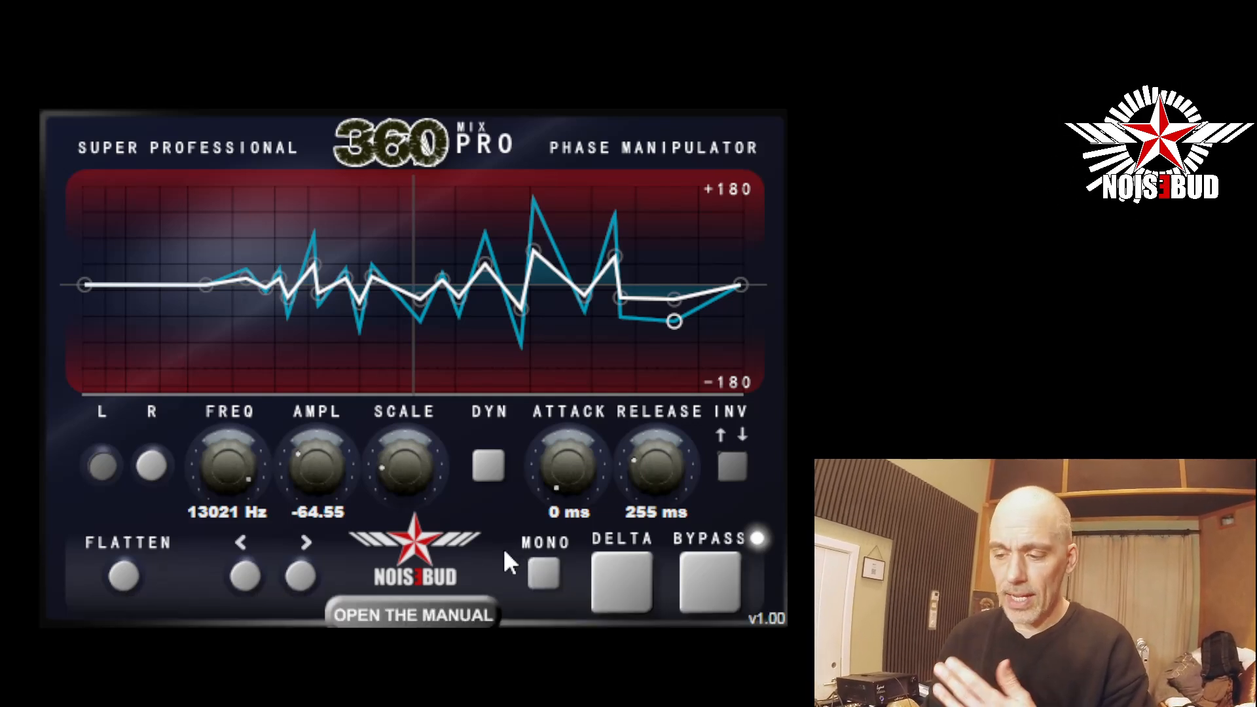
{"action": "key", "text": "space"}
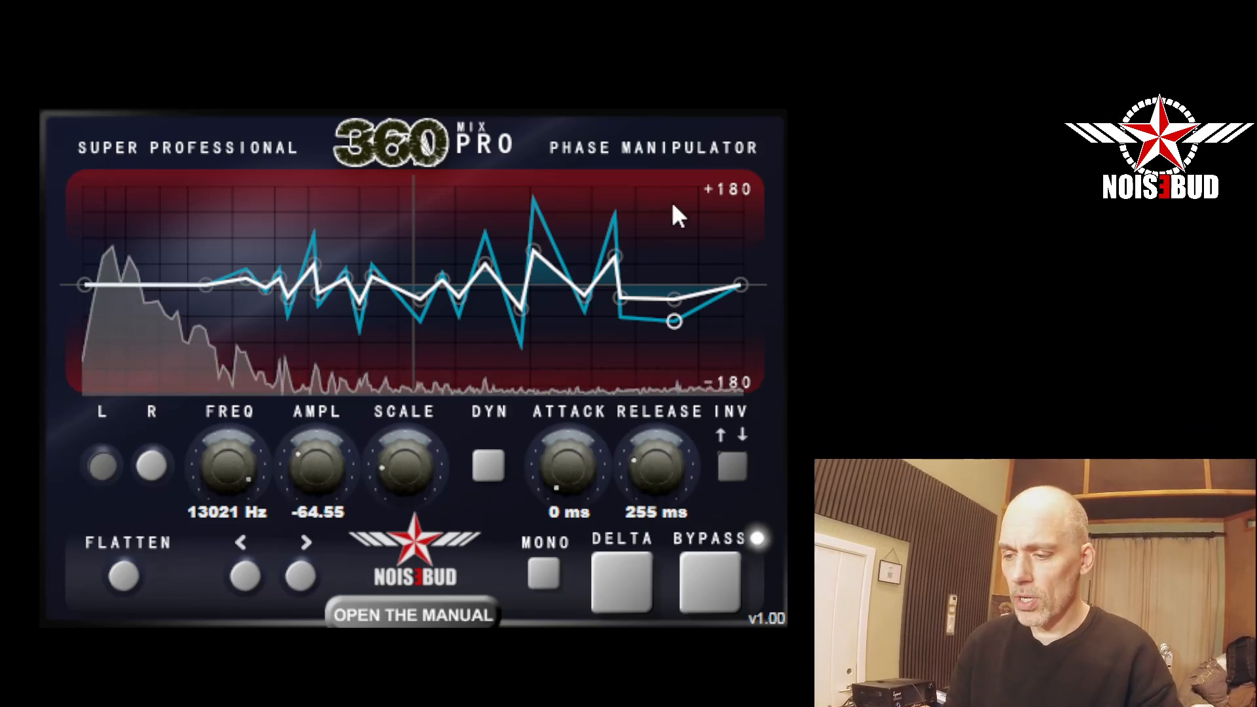
{"action": "left_click", "coordinate": [713, 587]}
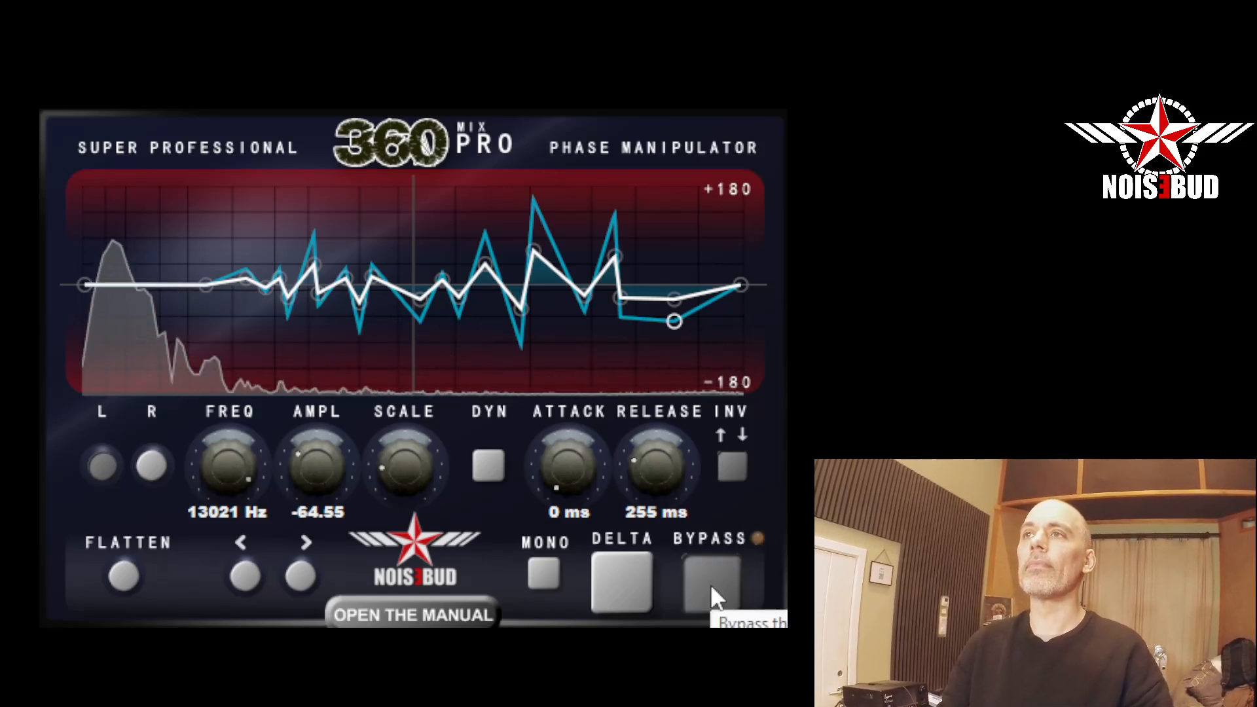
{"action": "left_click", "coordinate": [712, 588]}
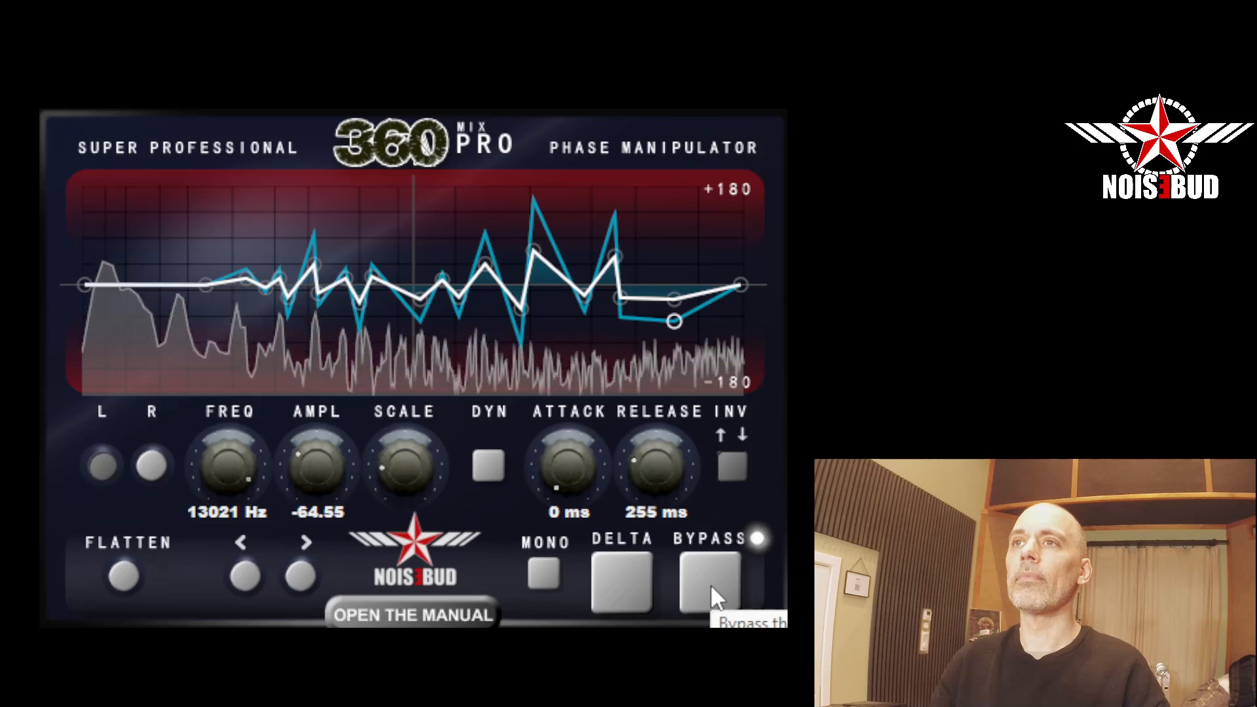
{"action": "left_click", "coordinate": [712, 588]}
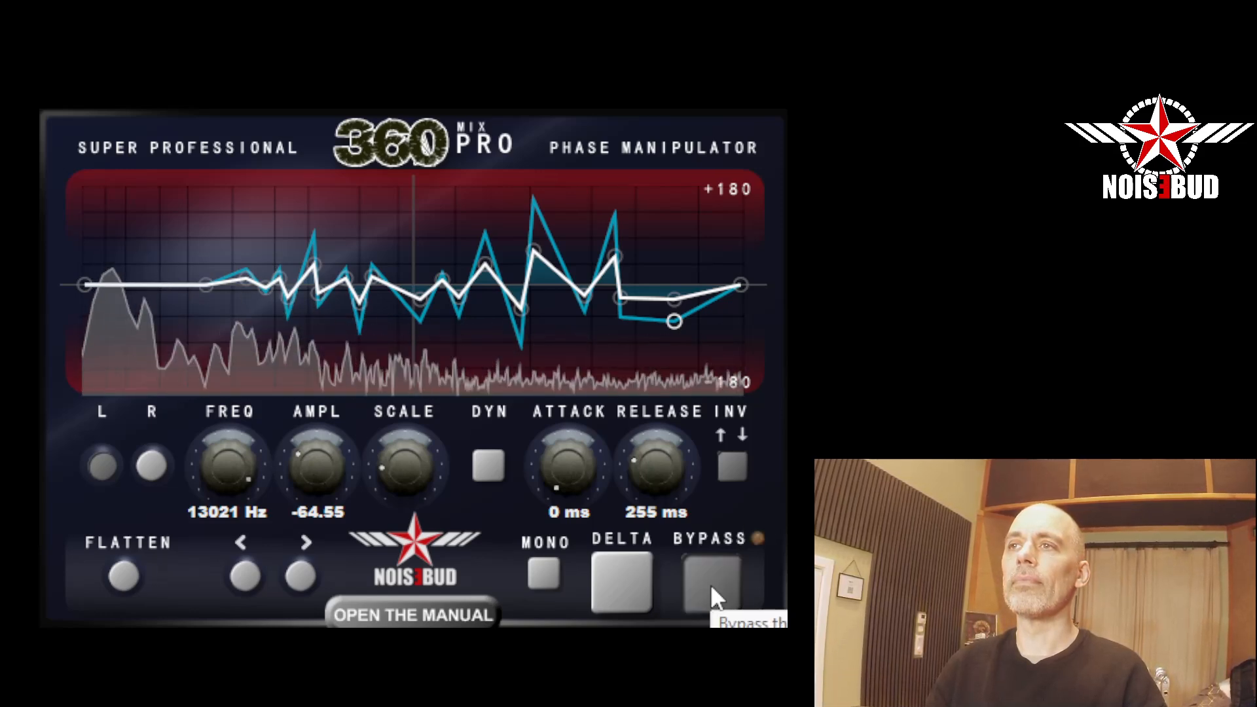
{"action": "left_click", "coordinate": [712, 588]}
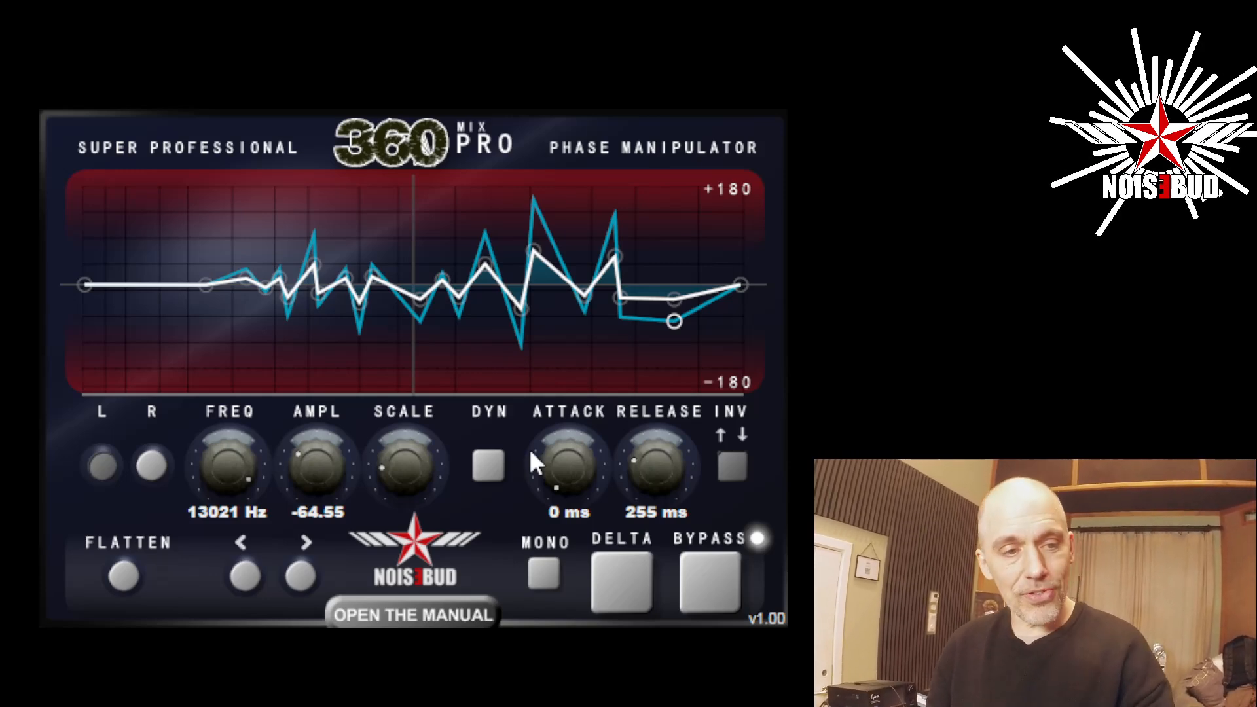
Enable dynamic mode, start playback, set the release to 100 ms, and raise Scale to its maximum.
{"action": "left_click", "coordinate": [497, 474]}
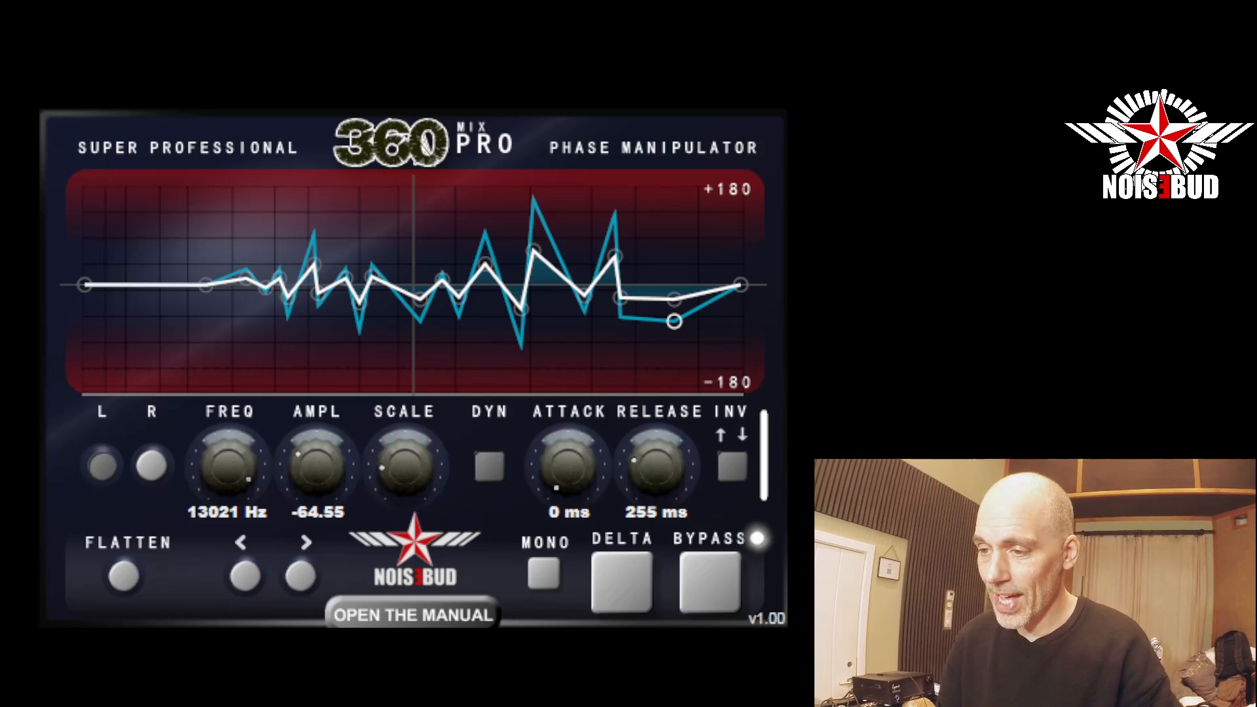
{"action": "key", "text": "space"}
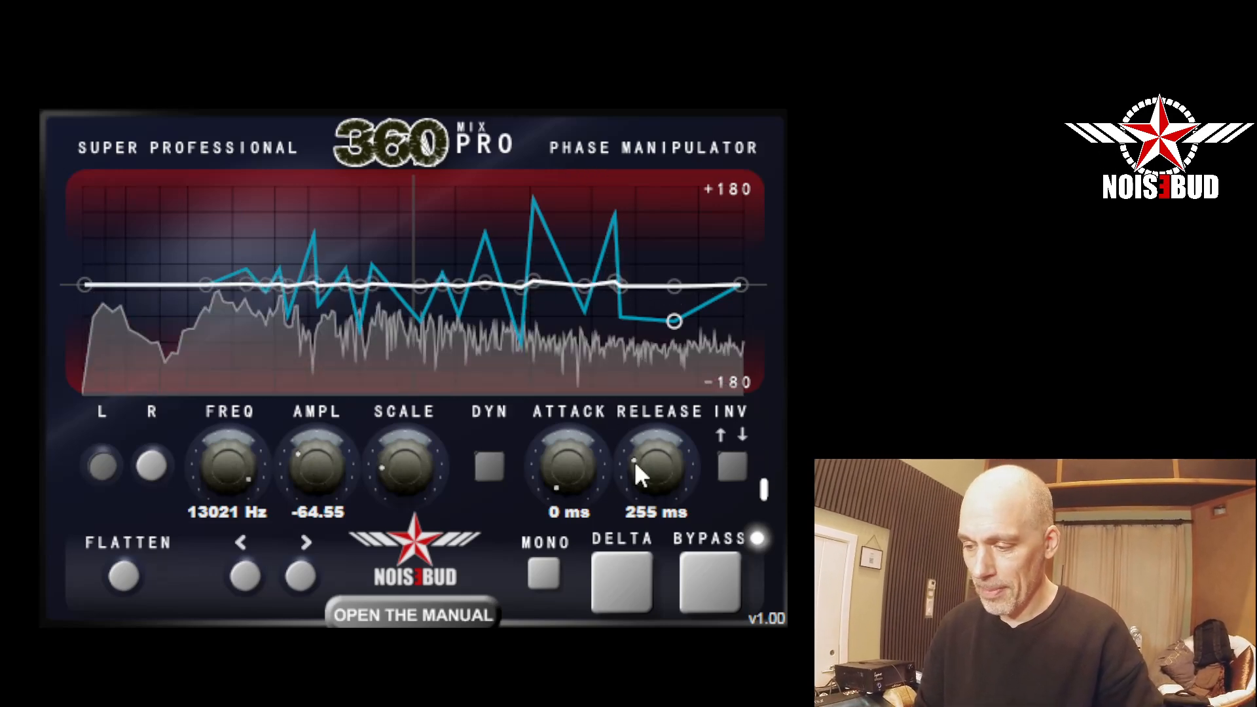
{"action": "left_click_drag", "start_coordinate": [672, 460], "coordinate": [648, 441]}
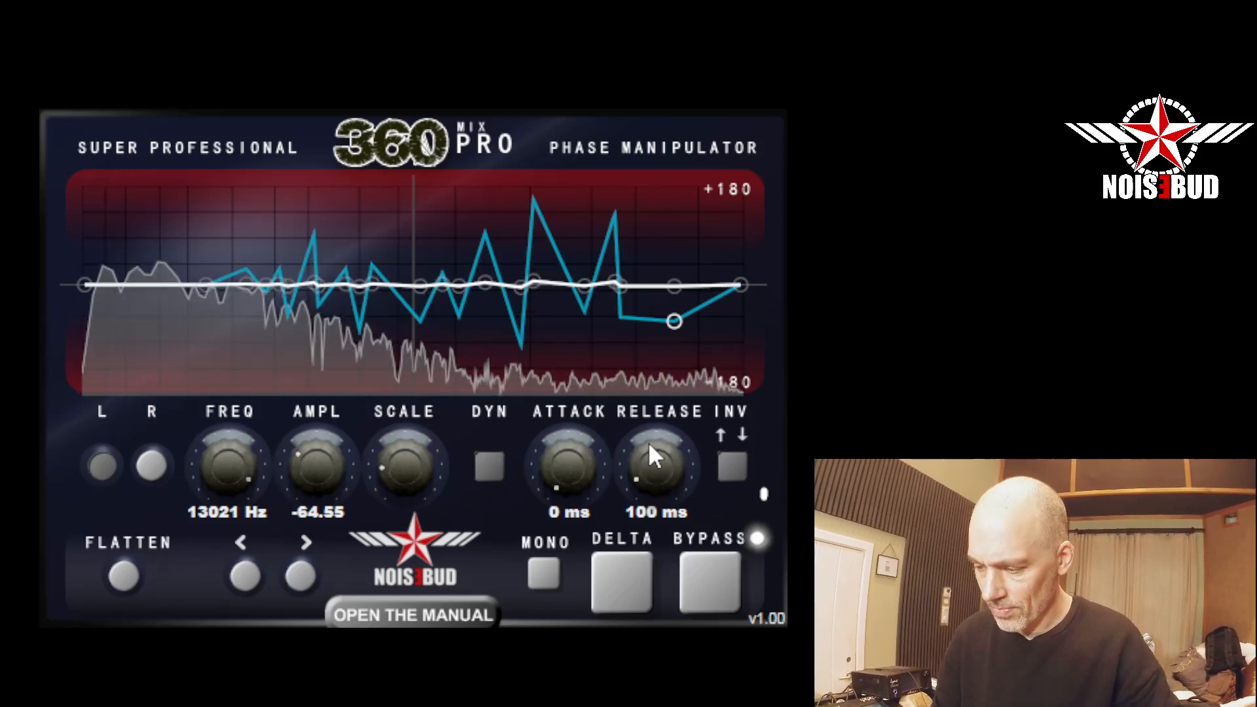
{"action": "left_click_drag", "start_coordinate": [397, 458], "coordinate": [414, 246]}
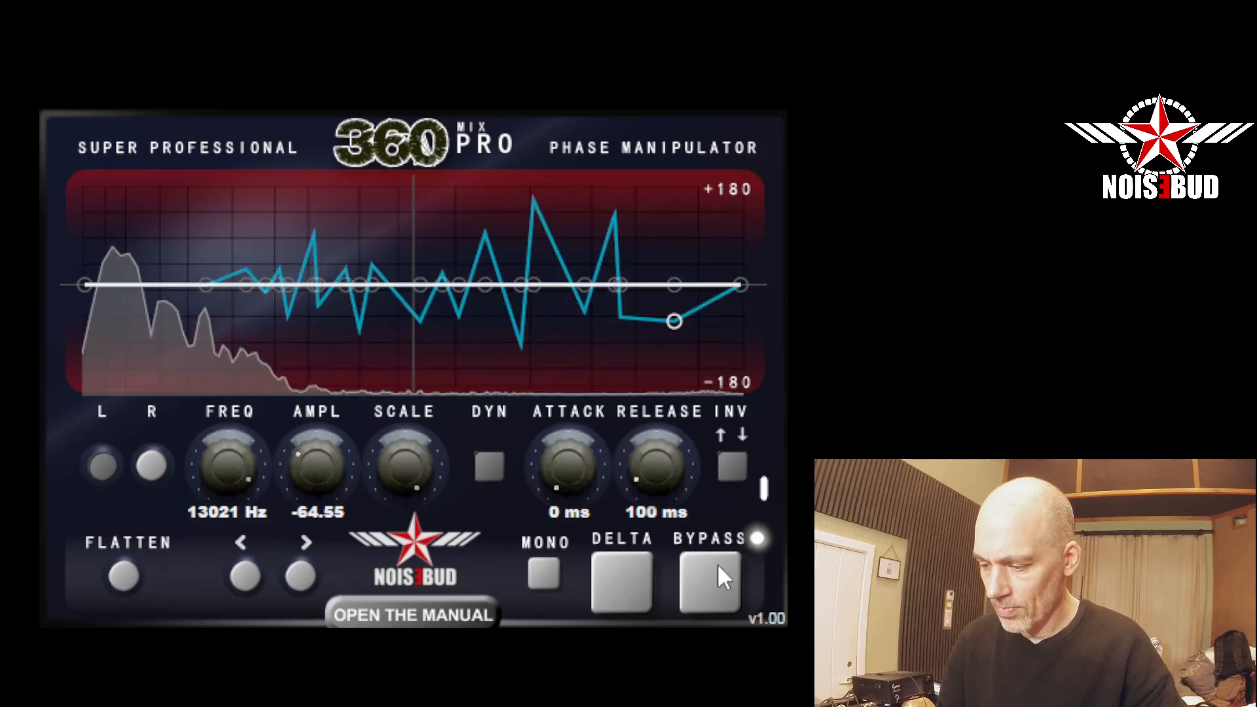
Switch the output to mono and compare the bypassed and dynamically processed signal at maximum Scale.
{"action": "left_click", "coordinate": [549, 574]}
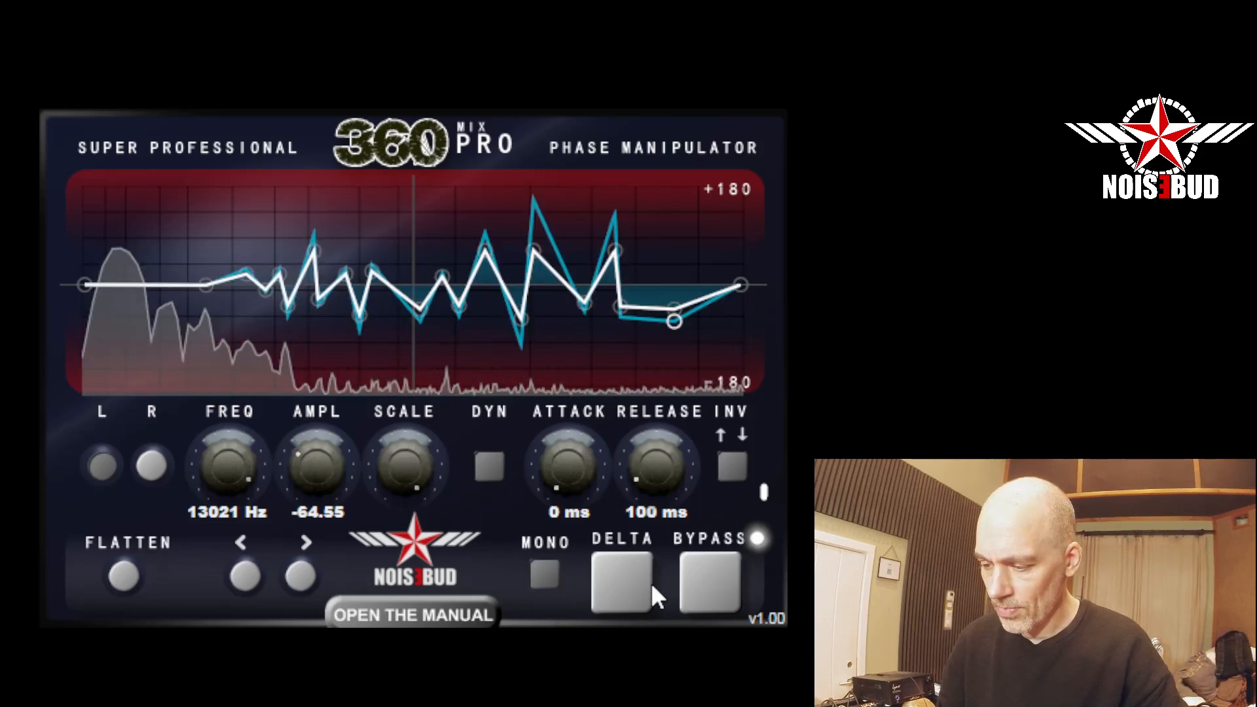
{"action": "left_click", "coordinate": [709, 583]}
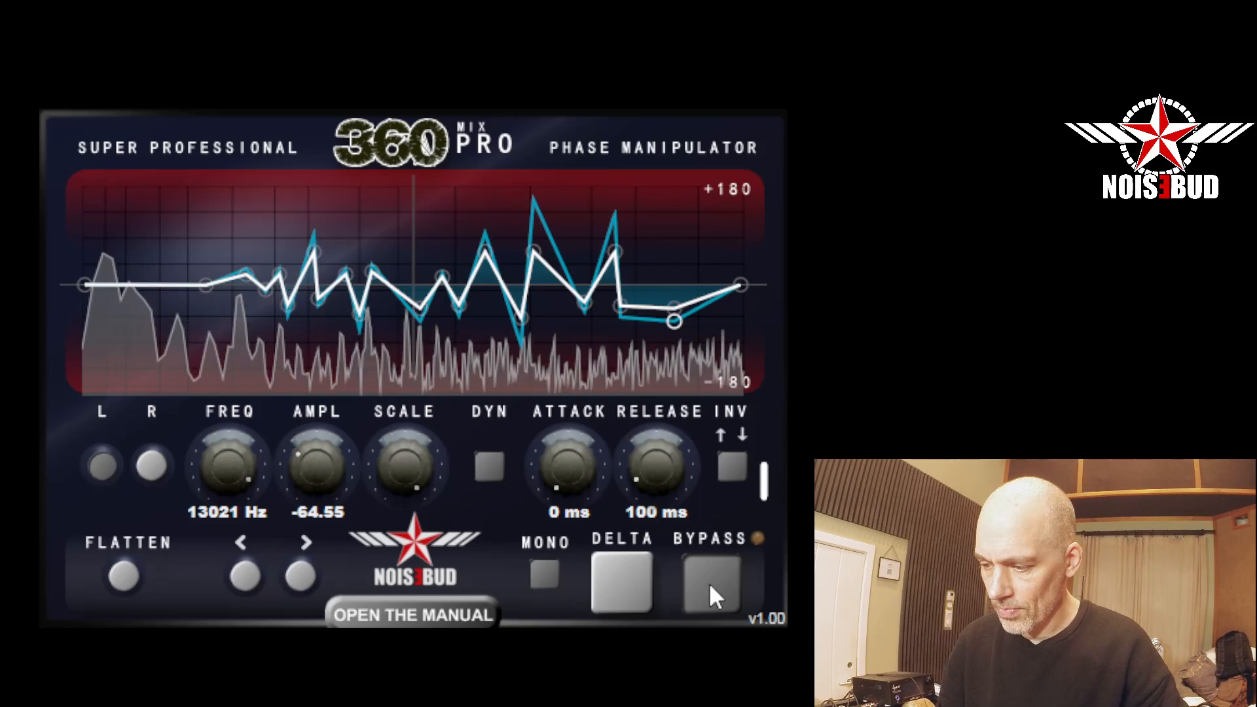
{"action": "left_click", "coordinate": [710, 582]}
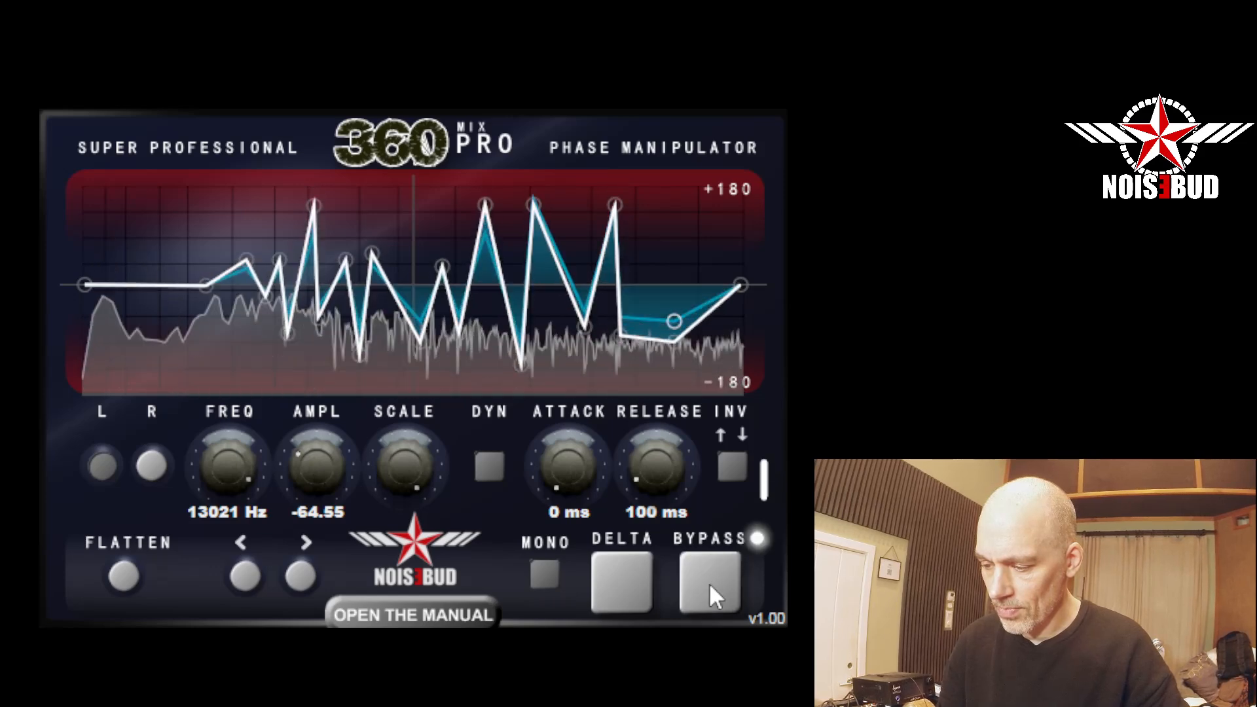
Lower Scale to a little below its midpoint and compare the bypassed and processed mono signal.
{"action": "mouse_move", "coordinate": [415, 471]}
{"action": "left_mouse_down"}
{"action": "mouse_move", "coordinate": [406, 520]}
{"action": "mouse_move", "coordinate": [425, 458]}
{"action": "mouse_move", "coordinate": [418, 489]}
{"action": "mouse_move", "coordinate": [406, 462]}
{"action": "mouse_move", "coordinate": [410, 485]}
{"action": "left_mouse_up"}
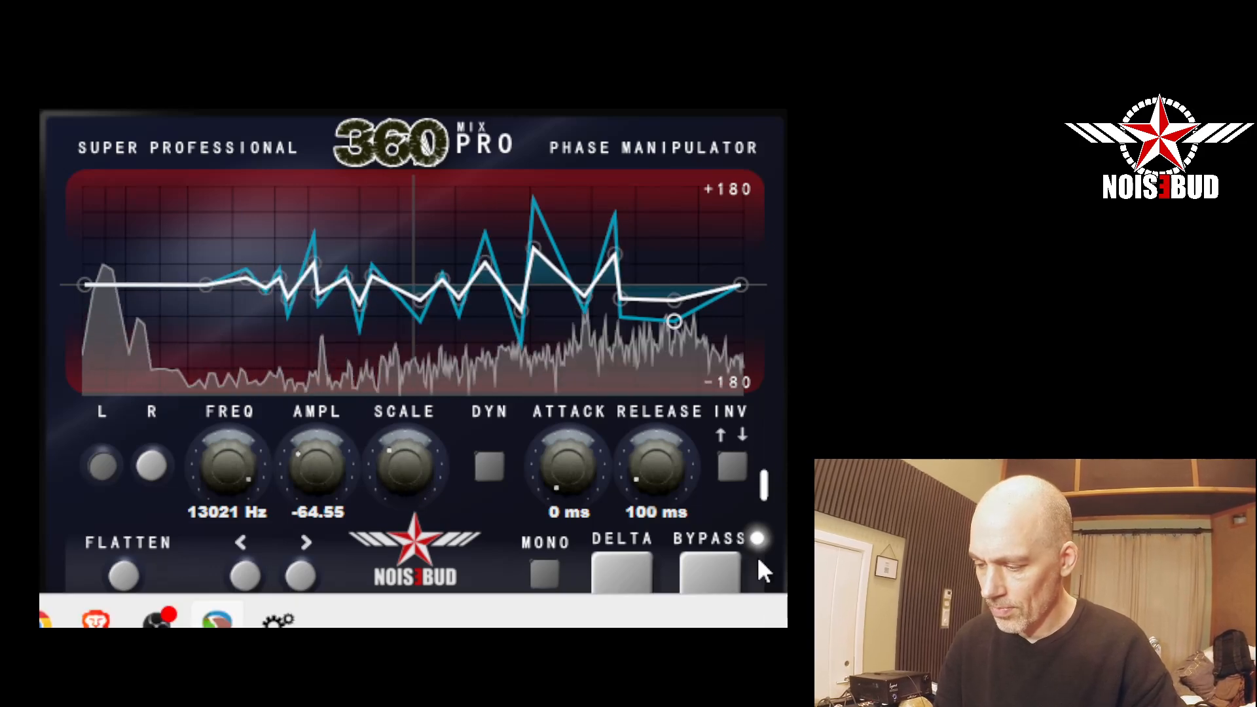
{"action": "left_click", "coordinate": [685, 568]}
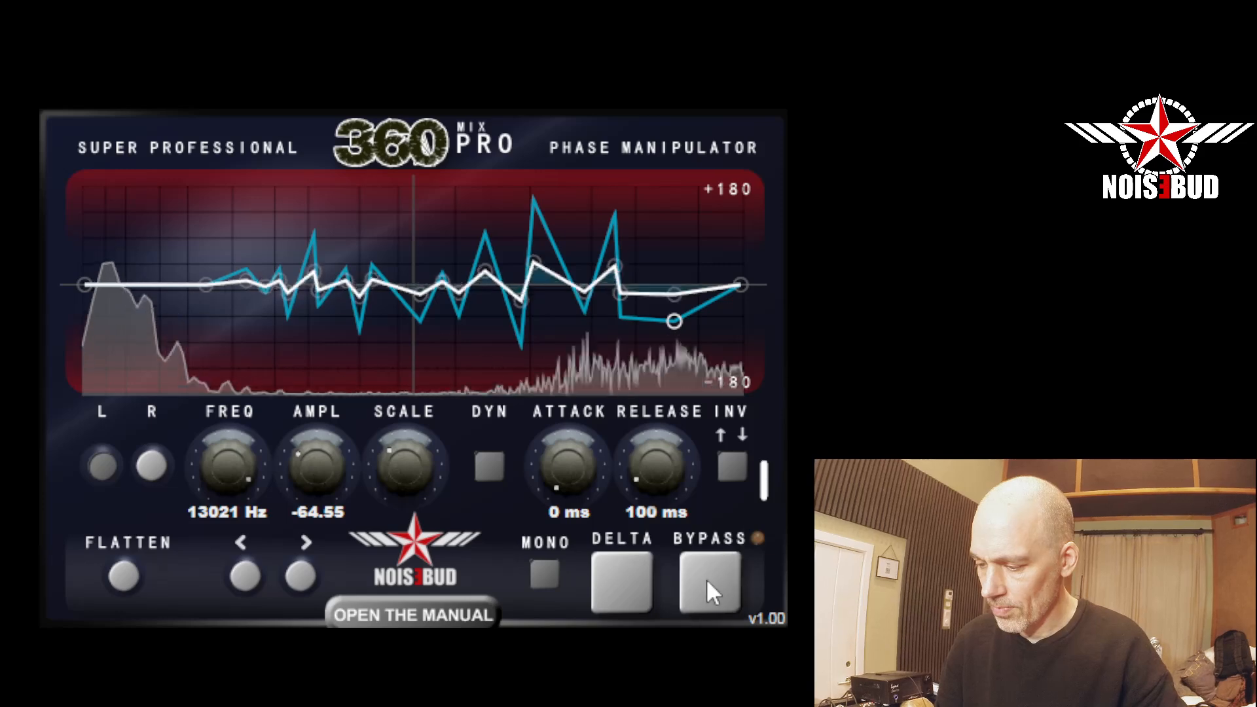
{"action": "left_click", "coordinate": [706, 579]}
Return the output to stereo and compare the bypassed and dynamically processed signal three times, ending with processing active.
{"action": "left_click", "coordinate": [548, 572]}
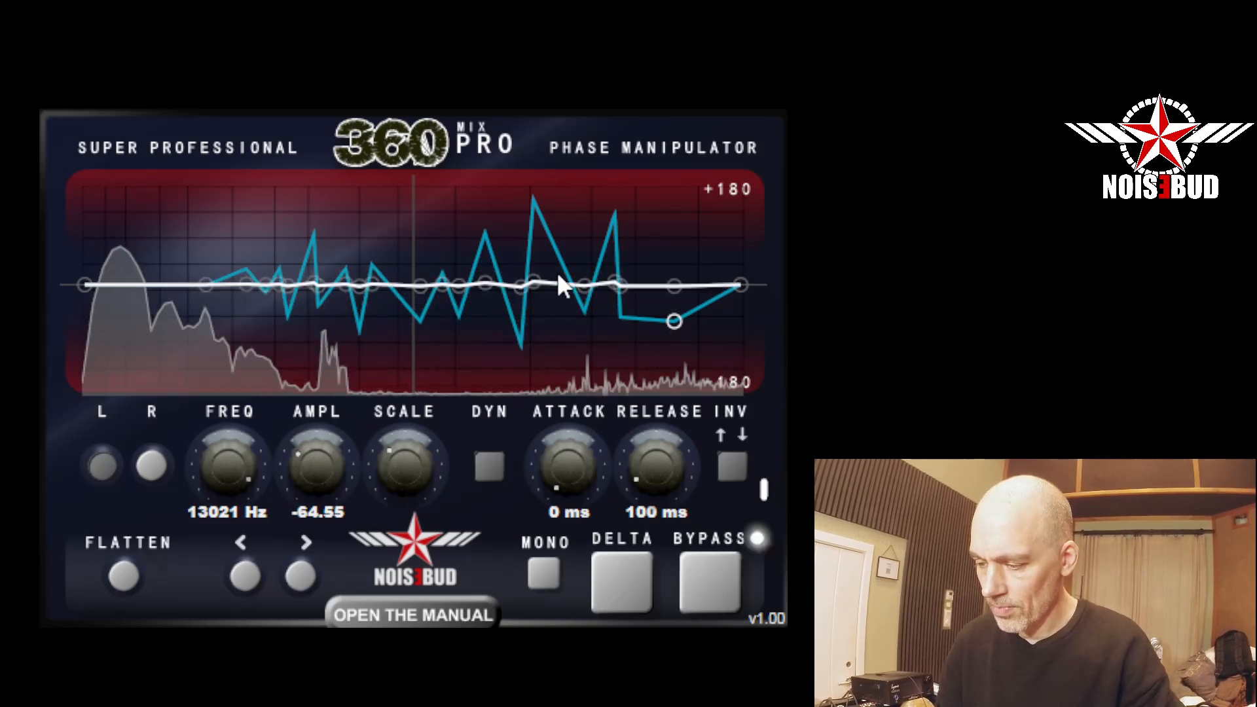
{"action": "left_click", "coordinate": [716, 567]}
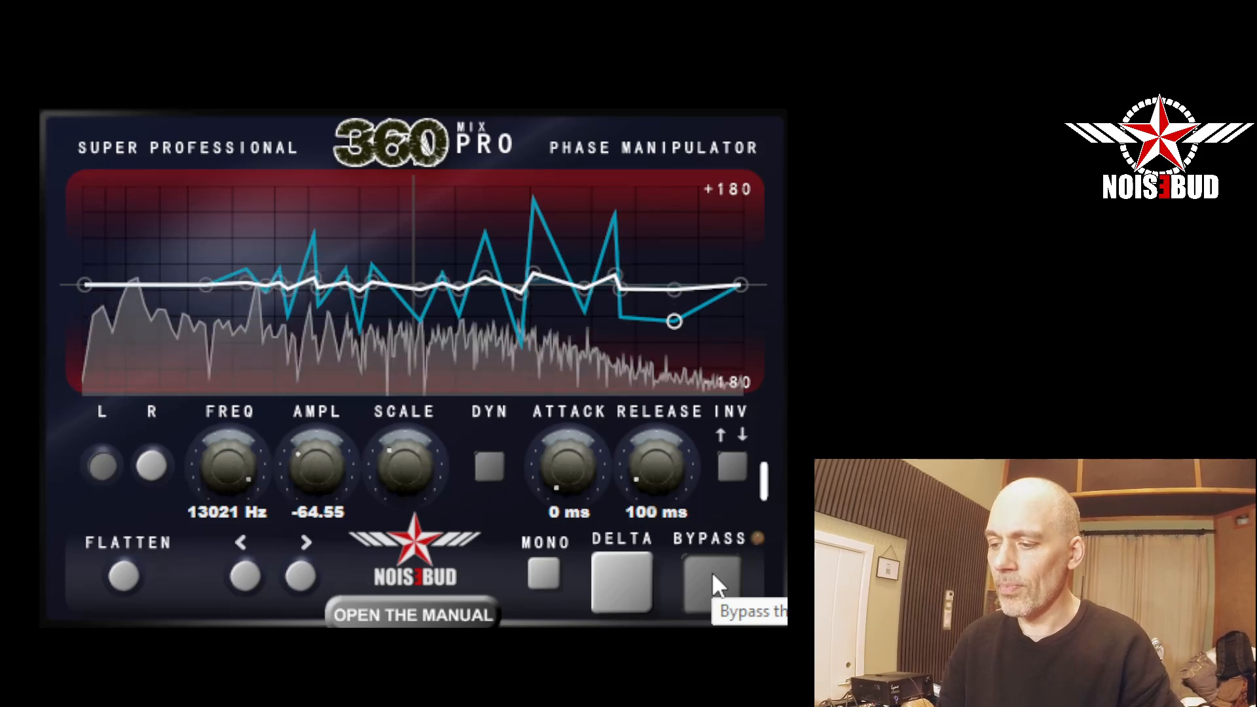
{"action": "left_click", "coordinate": [712, 571]}
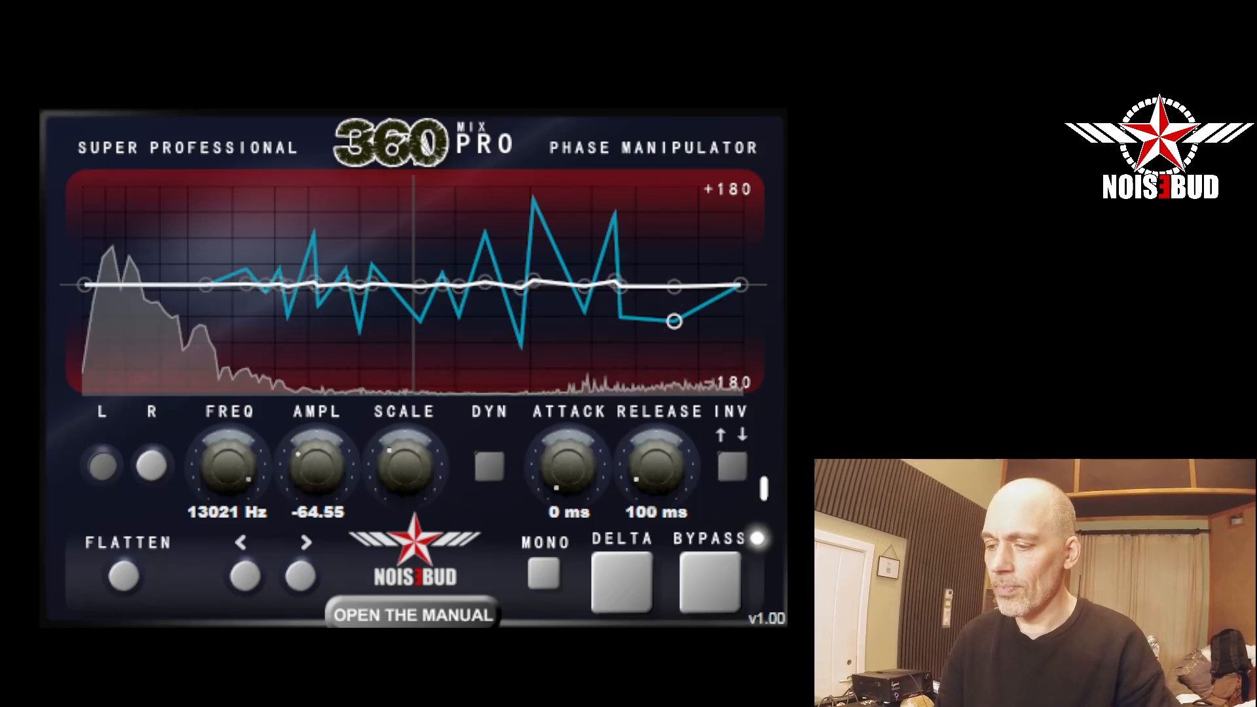
{"action": "left_click", "coordinate": [727, 574]}
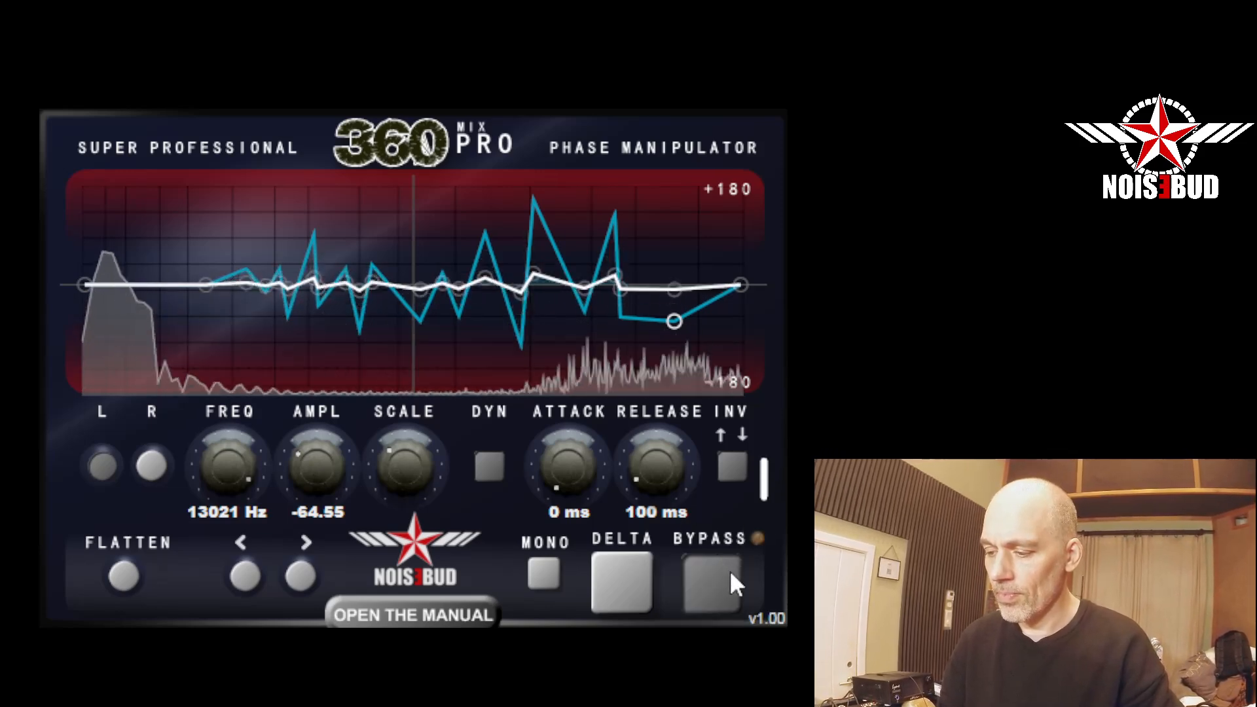
{"action": "left_click", "coordinate": [729, 569]}
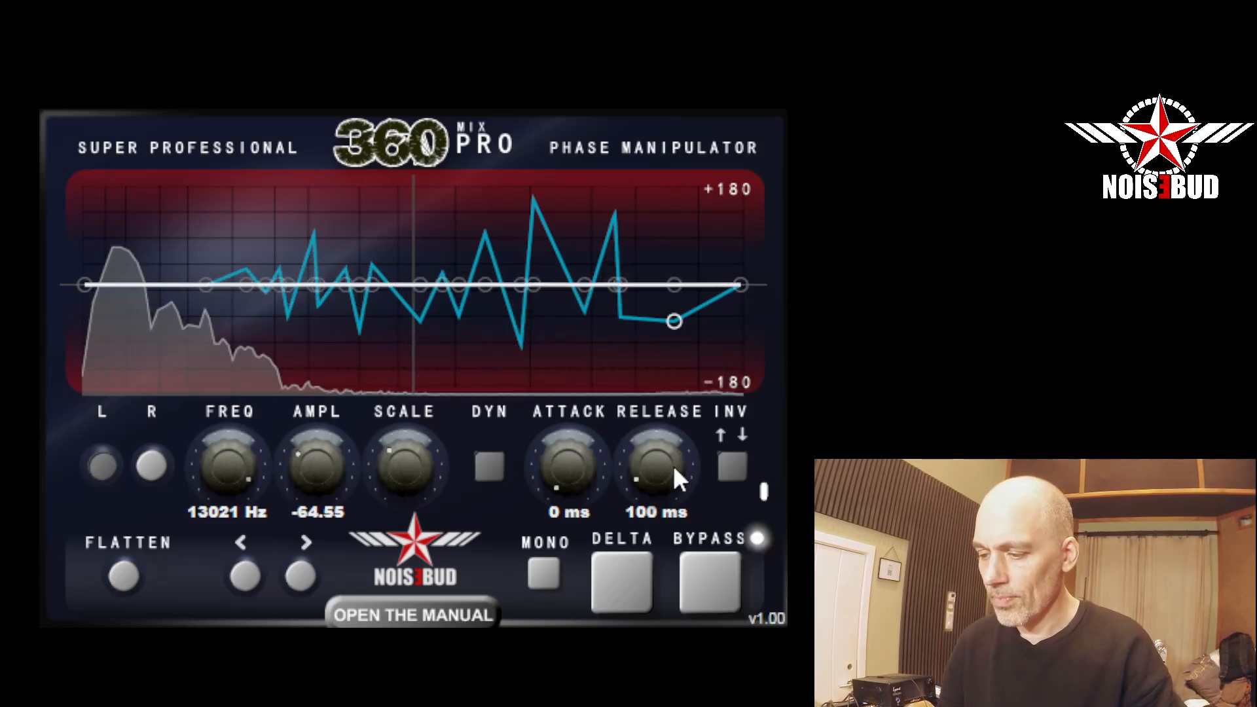
{"action": "left_click", "coordinate": [712, 579]}
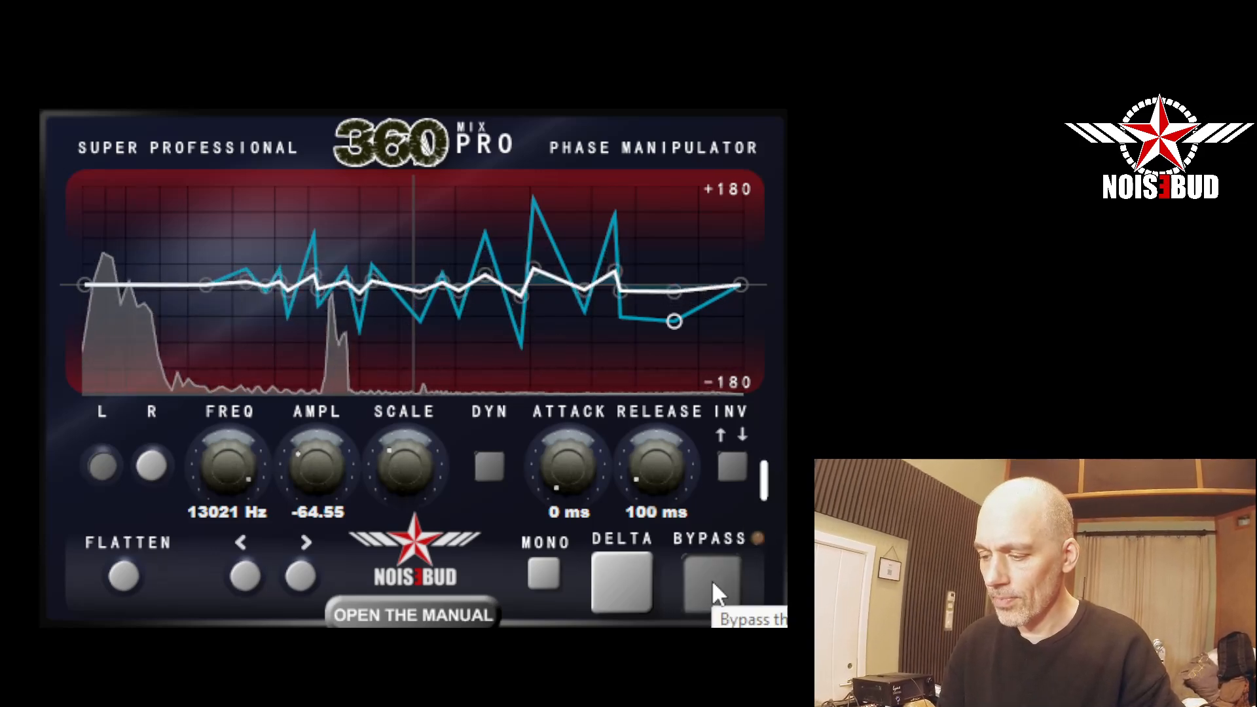
{"action": "left_click", "coordinate": [713, 580]}
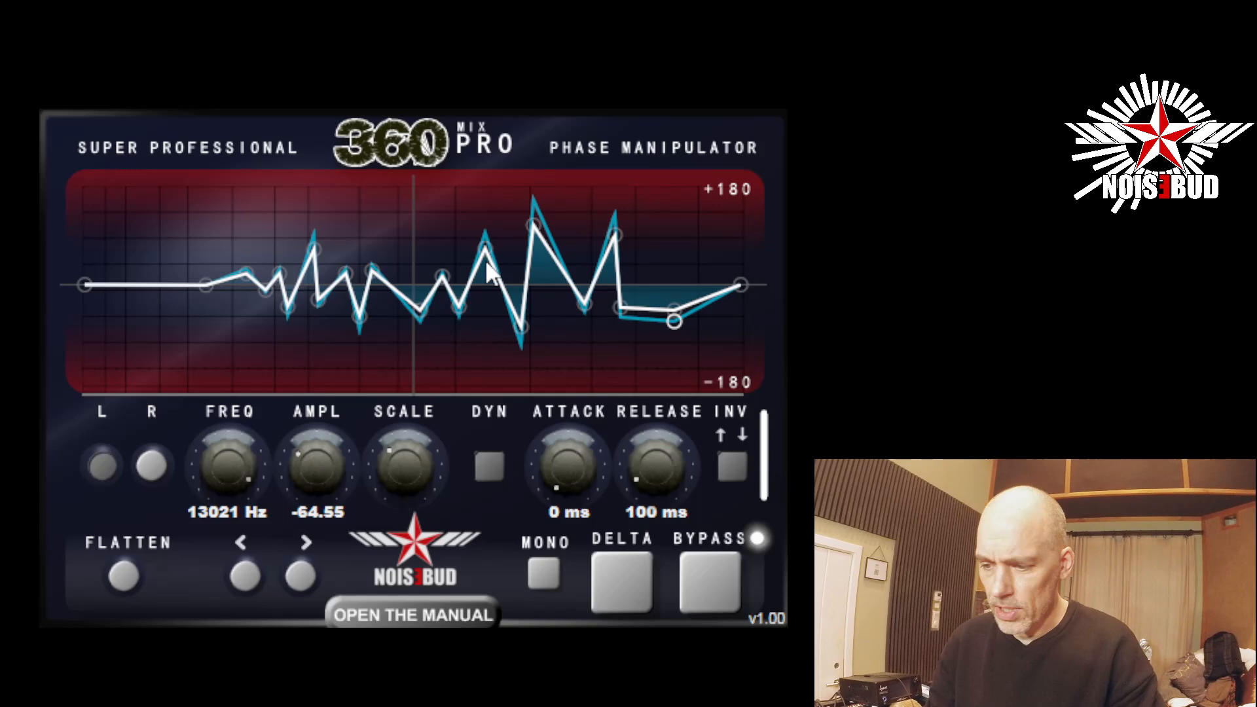
Step forward through the curve points until the point at 2748 Hz is selected.
{"action": "left_click", "coordinate": [304, 575]}
{"action": "left_click", "coordinate": [304, 575]}
{"action": "left_click", "coordinate": [304, 575]}
{"action": "left_click", "coordinate": [304, 575]}
{"action": "left_click", "coordinate": [304, 576]}
{"action": "left_click", "coordinate": [304, 575]}
{"action": "left_click", "coordinate": [304, 575]}
{"action": "left_click", "coordinate": [304, 576]}
{"action": "left_click", "coordinate": [304, 575]}
{"action": "left_click", "coordinate": [304, 575]}
{"action": "left_click", "coordinate": [304, 575]}
{"action": "left_click", "coordinate": [304, 576]}
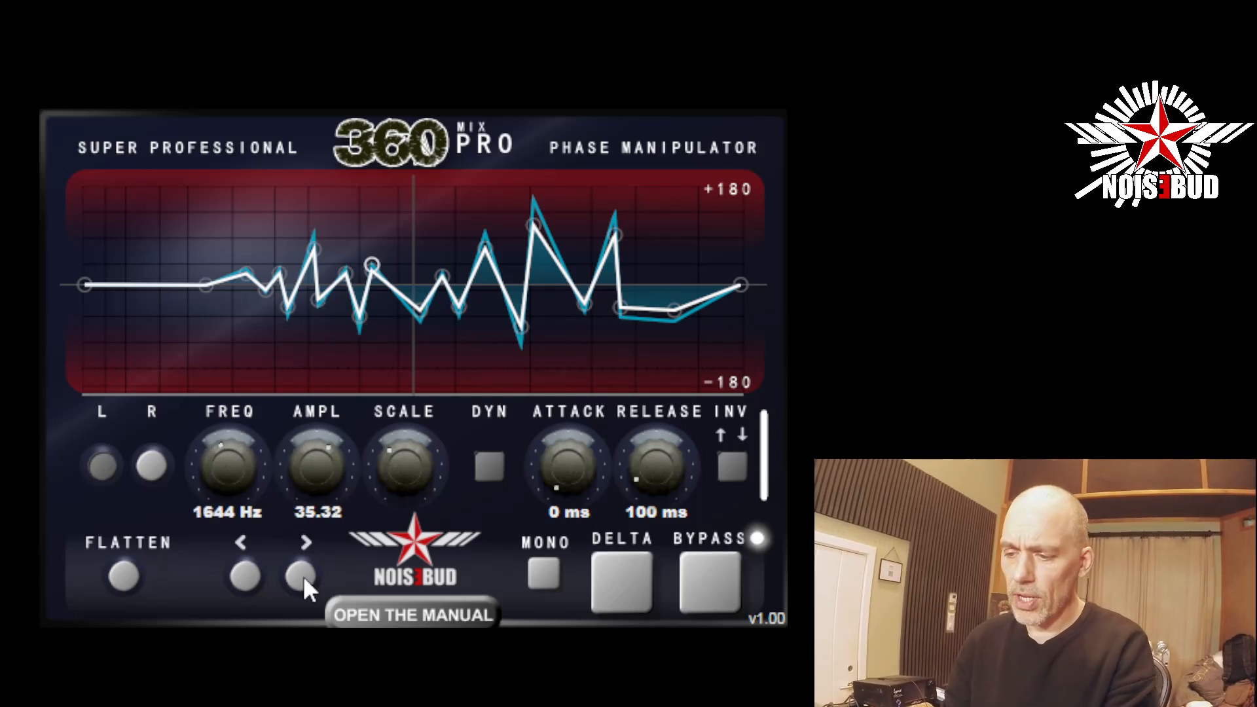
{"action": "left_click", "coordinate": [304, 576]}
{"action": "left_click", "coordinate": [304, 575]}
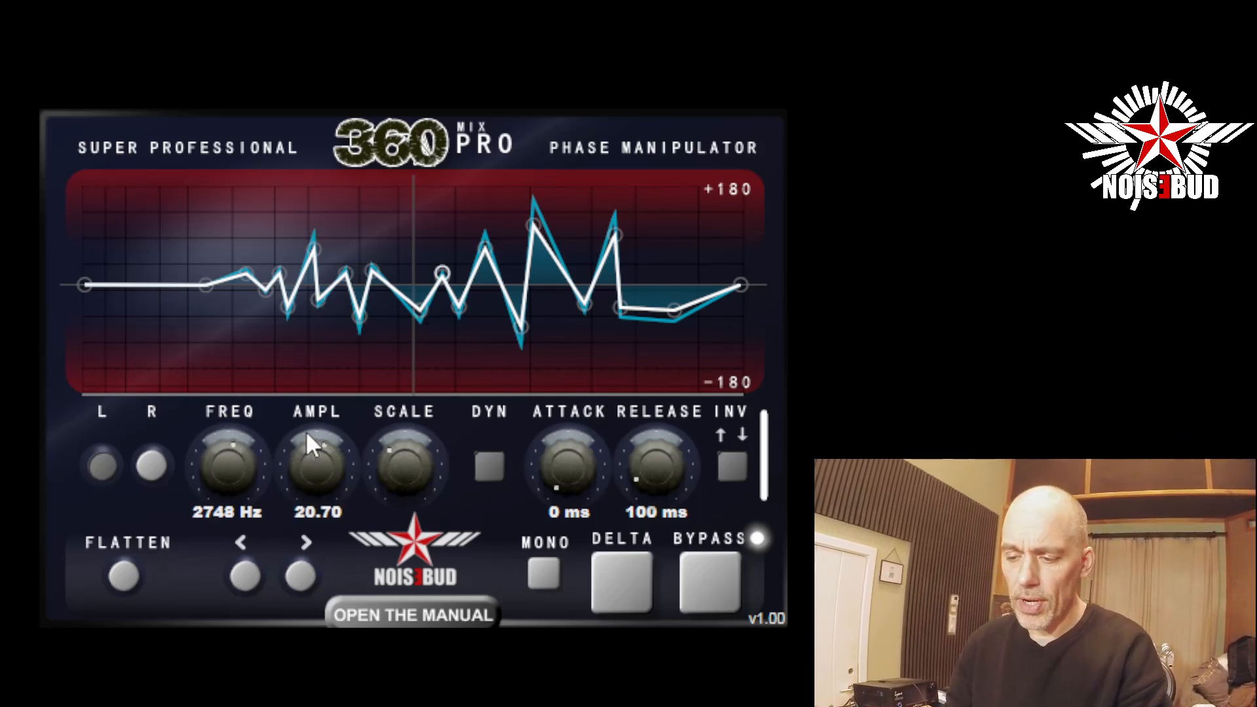
Try an amplitude of 126.90 on the selected point, and settle it at 2563 Hz with an amplitude of 42.30.
{"action": "left_click_drag", "start_coordinate": [326, 478], "coordinate": [419, 285]}
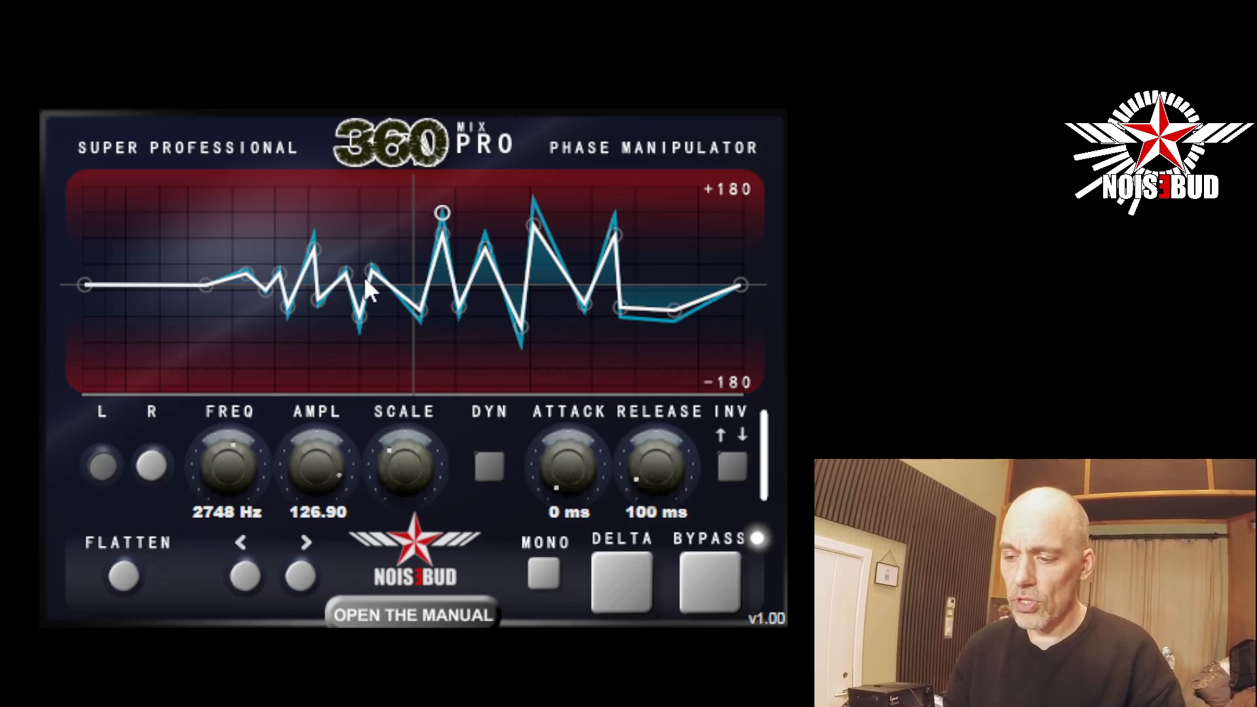
{"action": "left_click_drag", "start_coordinate": [321, 452], "coordinate": [286, 523]}
{"action": "left_click_drag", "start_coordinate": [232, 454], "coordinate": [235, 419]}
{"action": "left_click_drag", "start_coordinate": [232, 411], "coordinate": [232, 466]}
{"action": "left_click_drag", "start_coordinate": [248, 509], "coordinate": [226, 457]}
{"action": "left_click_drag", "start_coordinate": [324, 478], "coordinate": [288, 468]}
Sweep Scale up to its maximum and down to its minimum, and settle it somewhat below its midpoint.
{"action": "left_click_drag", "start_coordinate": [389, 460], "coordinate": [399, 273]}
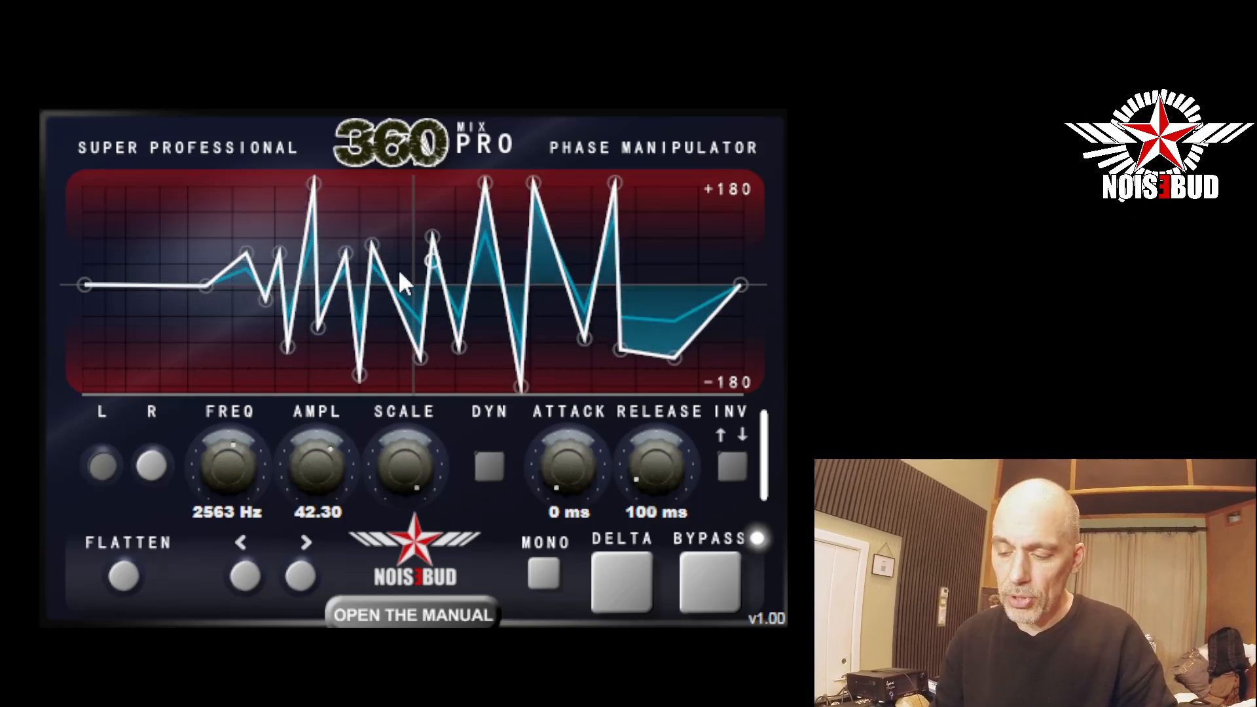
{"action": "left_click_drag", "start_coordinate": [391, 458], "coordinate": [402, 528]}
{"action": "left_click_drag", "start_coordinate": [414, 477], "coordinate": [413, 570]}
{"action": "left_click_drag", "start_coordinate": [398, 473], "coordinate": [398, 599]}
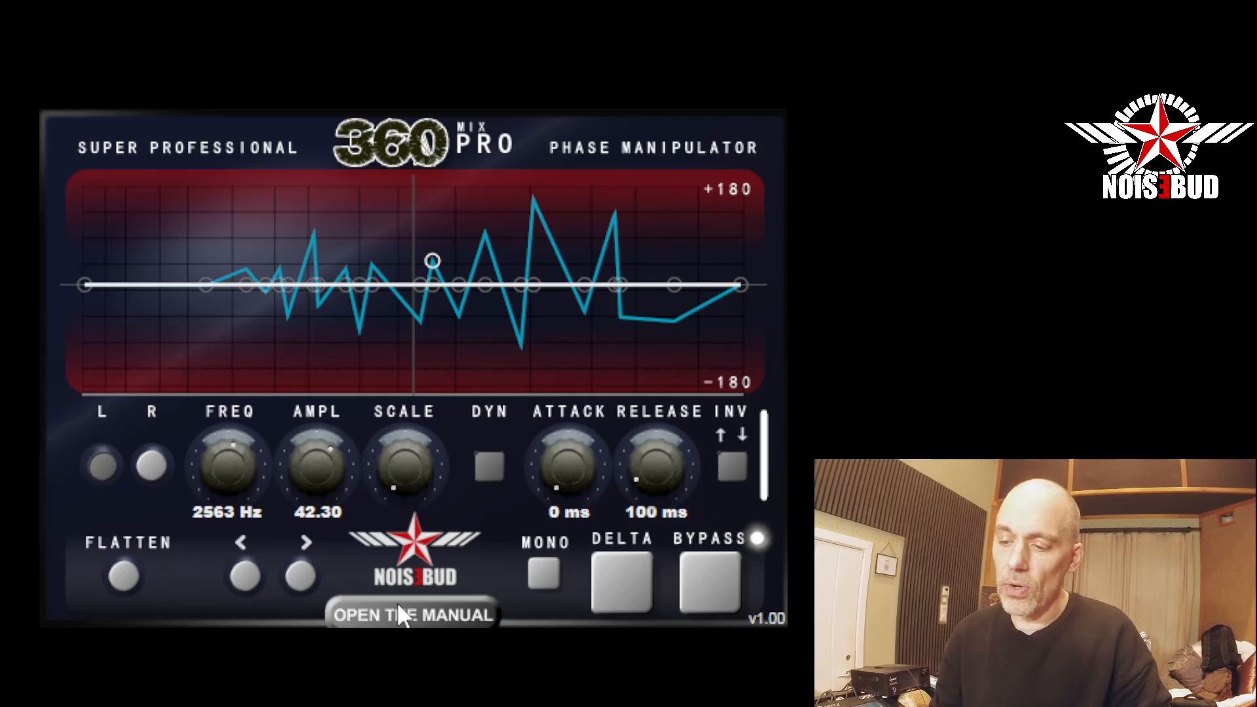
{"action": "left_click_drag", "start_coordinate": [398, 604], "coordinate": [398, 504]}
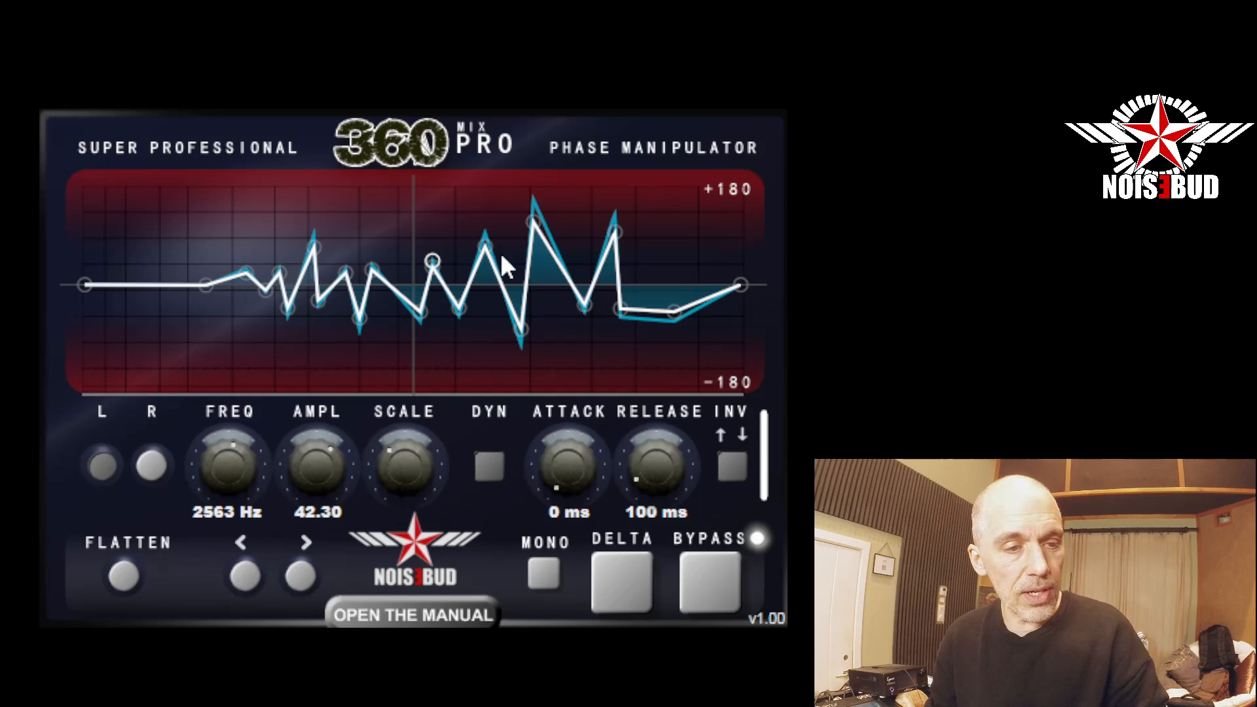
{"action": "mouse_move", "coordinate": [400, 475]}
{"action": "left_mouse_down"}
{"action": "mouse_move", "coordinate": [400, 505]}
{"action": "mouse_move", "coordinate": [399, 459]}
{"action": "mouse_move", "coordinate": [400, 491]}
{"action": "left_mouse_up"}
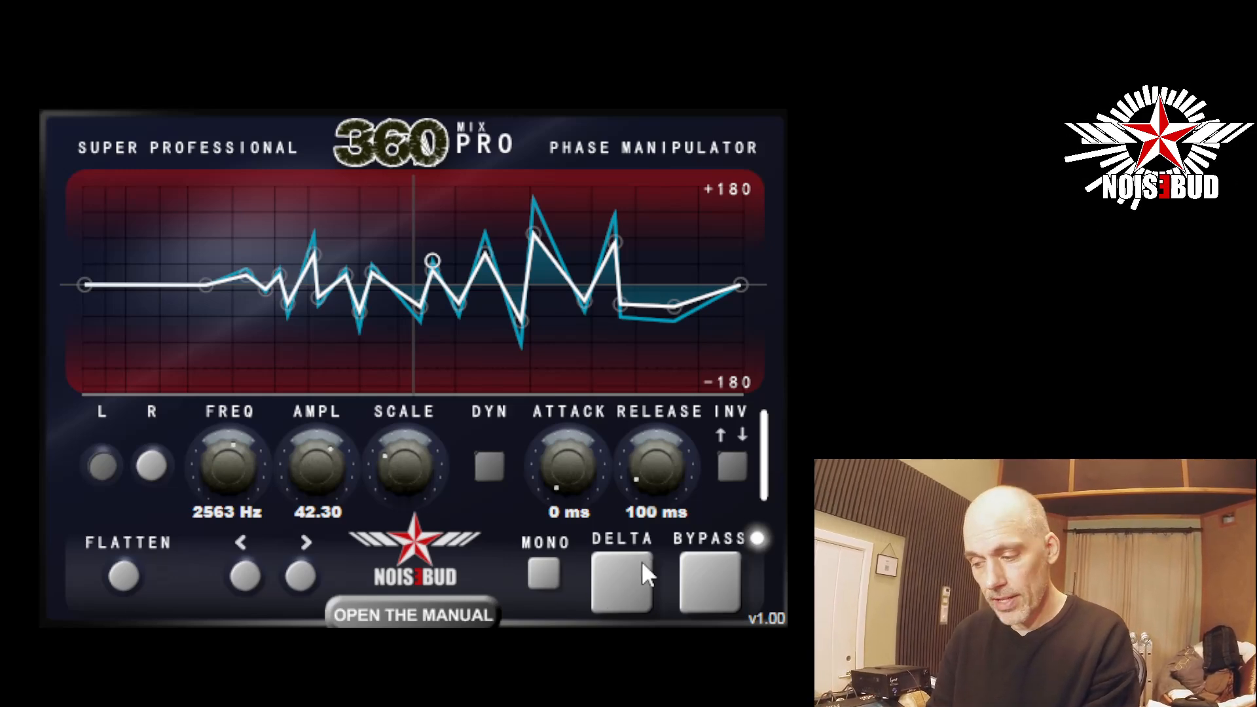
Step forward through the curve points to the one at 567 Hz, and switch the channel selection to R.
{"action": "left_click", "coordinate": [300, 576]}
{"action": "left_click", "coordinate": [301, 575]}
{"action": "left_click", "coordinate": [301, 575]}
{"action": "left_click", "coordinate": [301, 575]}
{"action": "left_click", "coordinate": [301, 574]}
{"action": "left_click", "coordinate": [301, 574]}
{"action": "left_click", "coordinate": [301, 573]}
{"action": "left_click", "coordinate": [301, 574]}
{"action": "left_click", "coordinate": [301, 574]}
{"action": "left_click", "coordinate": [301, 568]}
{"action": "left_click", "coordinate": [300, 568]}
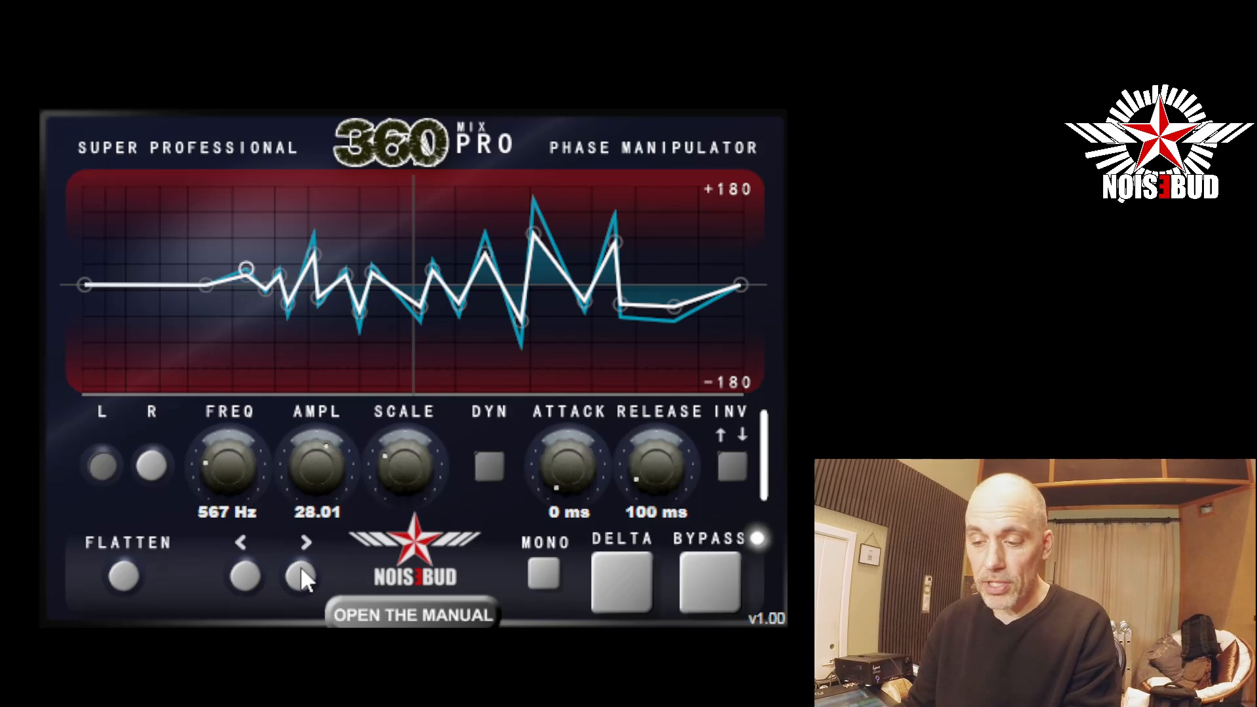
{"action": "left_click", "coordinate": [165, 459]}
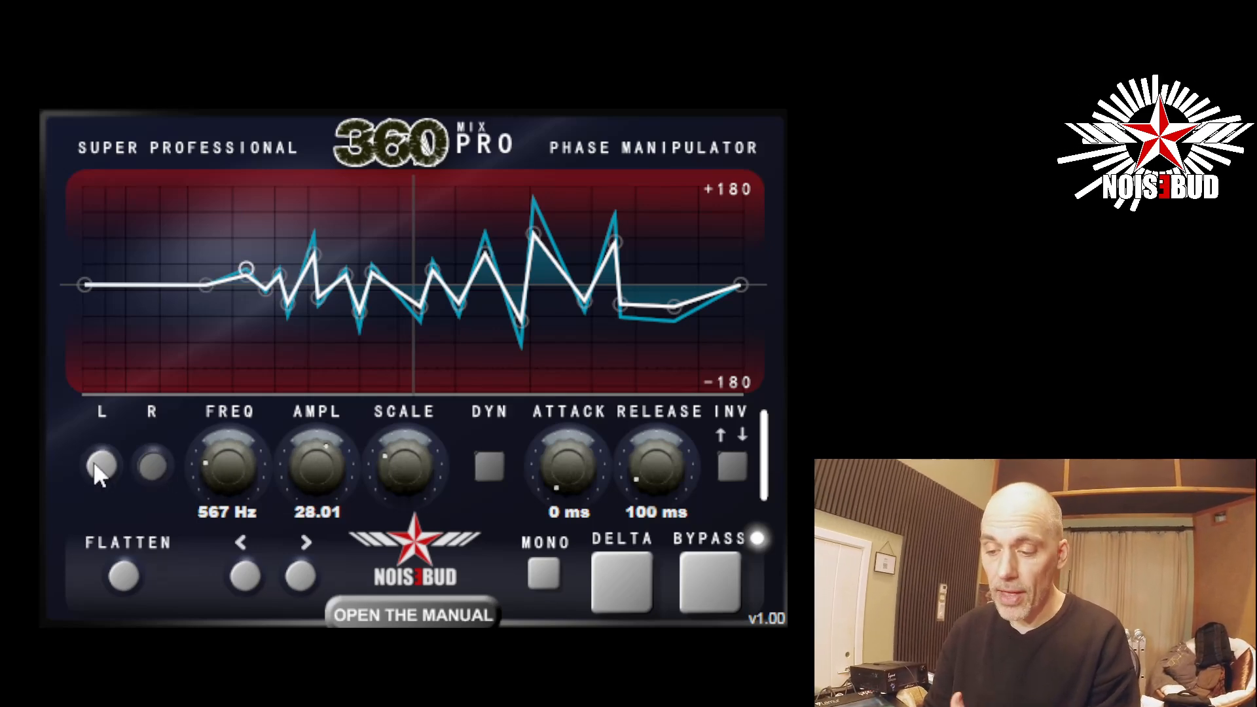
Switch between the L and R channels, and leave both channels enabled.
{"action": "left_click", "coordinate": [93, 461]}
{"action": "left_click", "coordinate": [144, 470]}
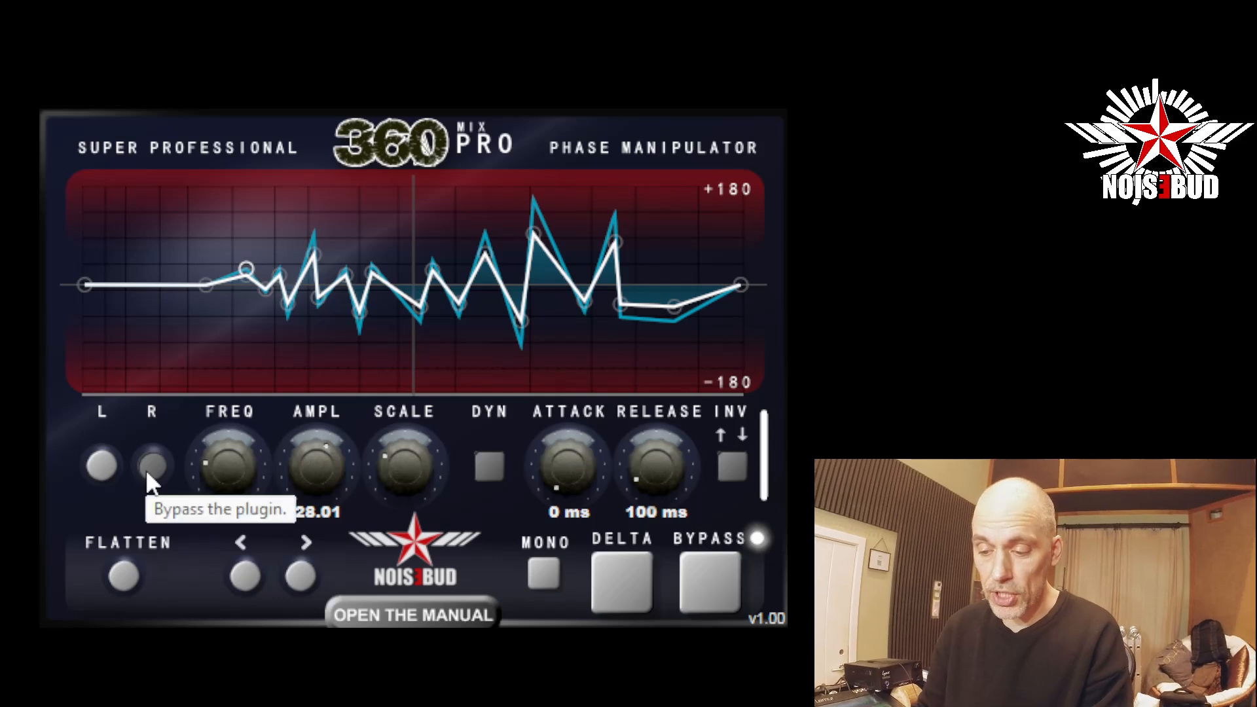
{"action": "left_click", "coordinate": [156, 466]}
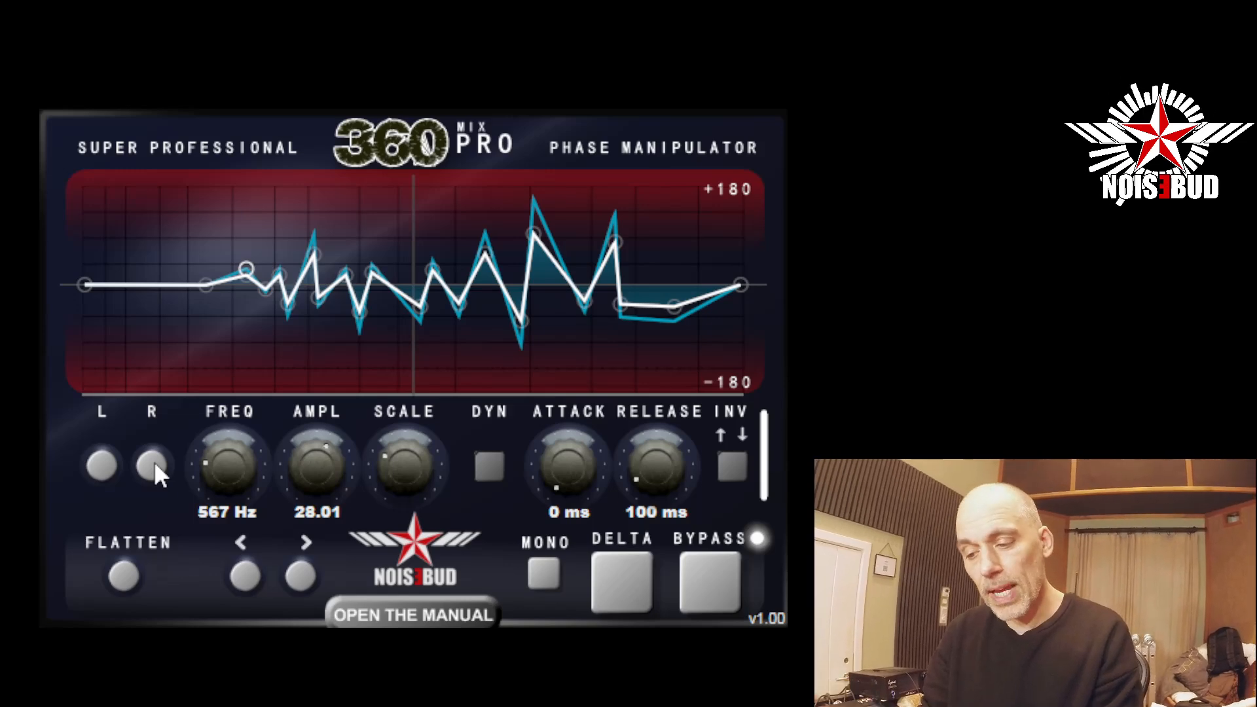
Flatten the phase curve and add two low-frequency points at about 58 Hz and 149 Hz.
{"action": "left_click", "coordinate": [125, 575]}
{"action": "left_click", "coordinate": [111, 281]}
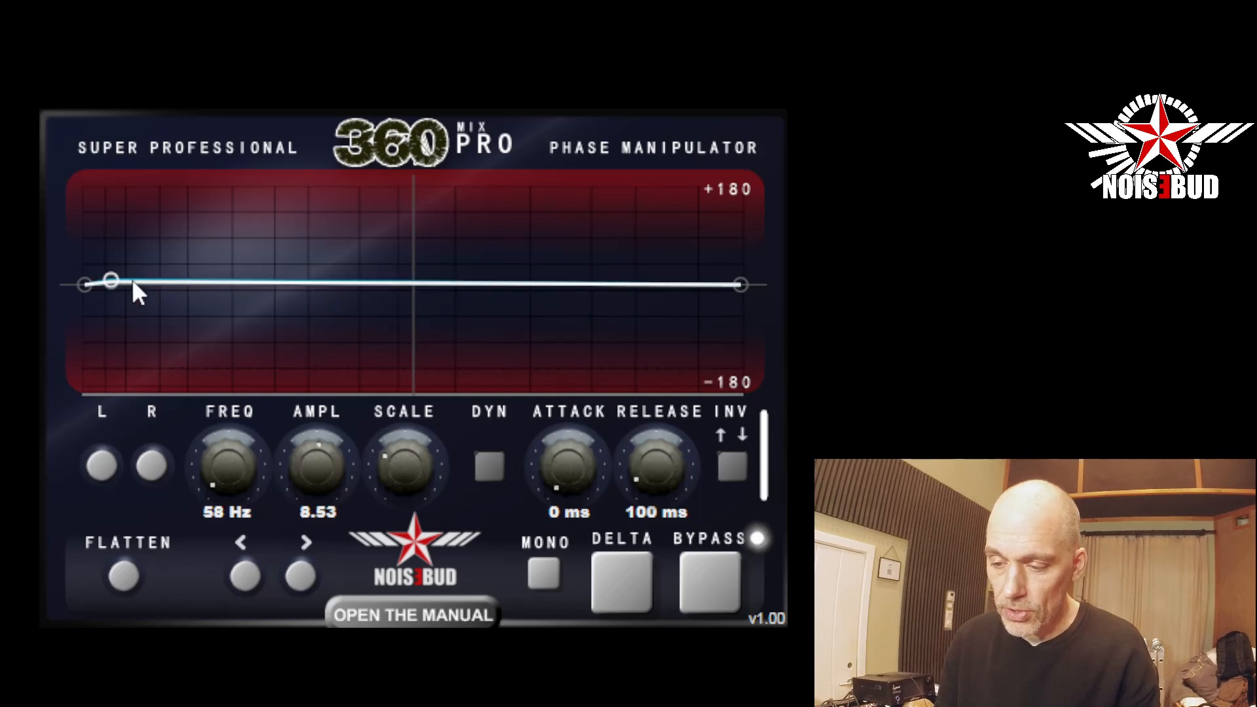
{"action": "left_click", "coordinate": [145, 284]}
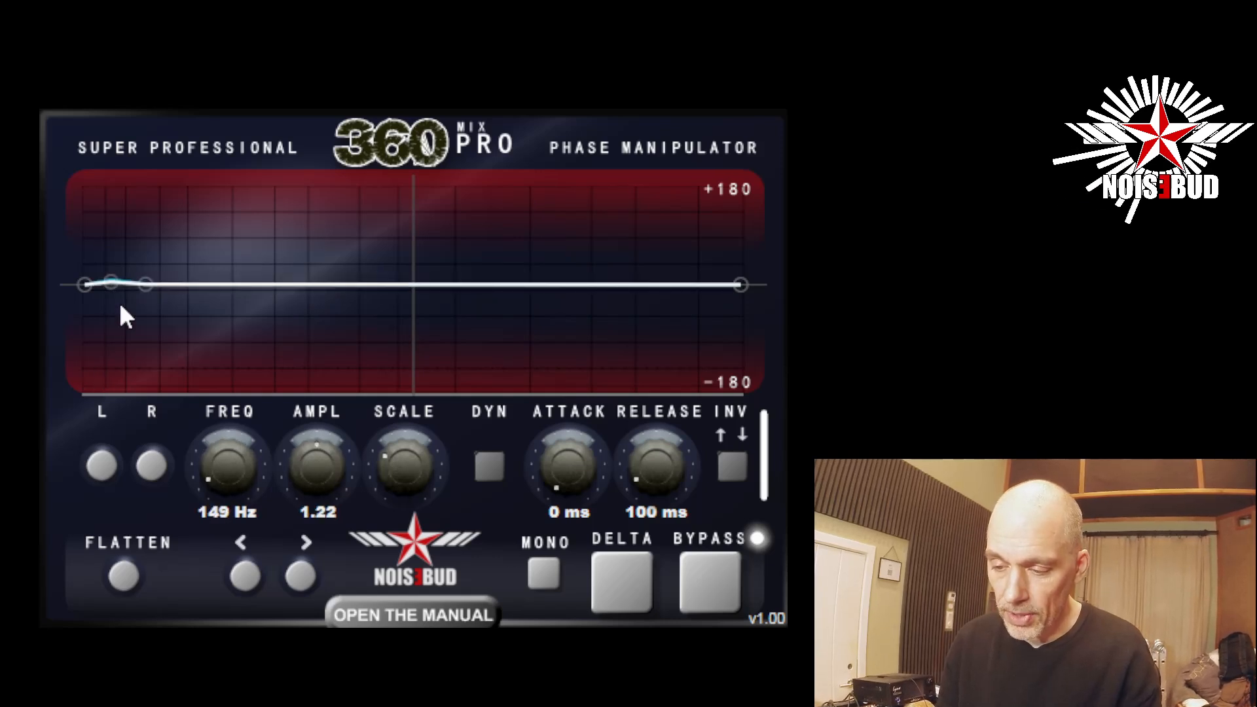
Shape a narrow dip with Scale at its default: the 58 Hz point at -180 and the next point at 62 Hz.
{"action": "left_click_drag", "start_coordinate": [111, 283], "coordinate": [108, 388]}
{"action": "double_click", "coordinate": [410, 461]}
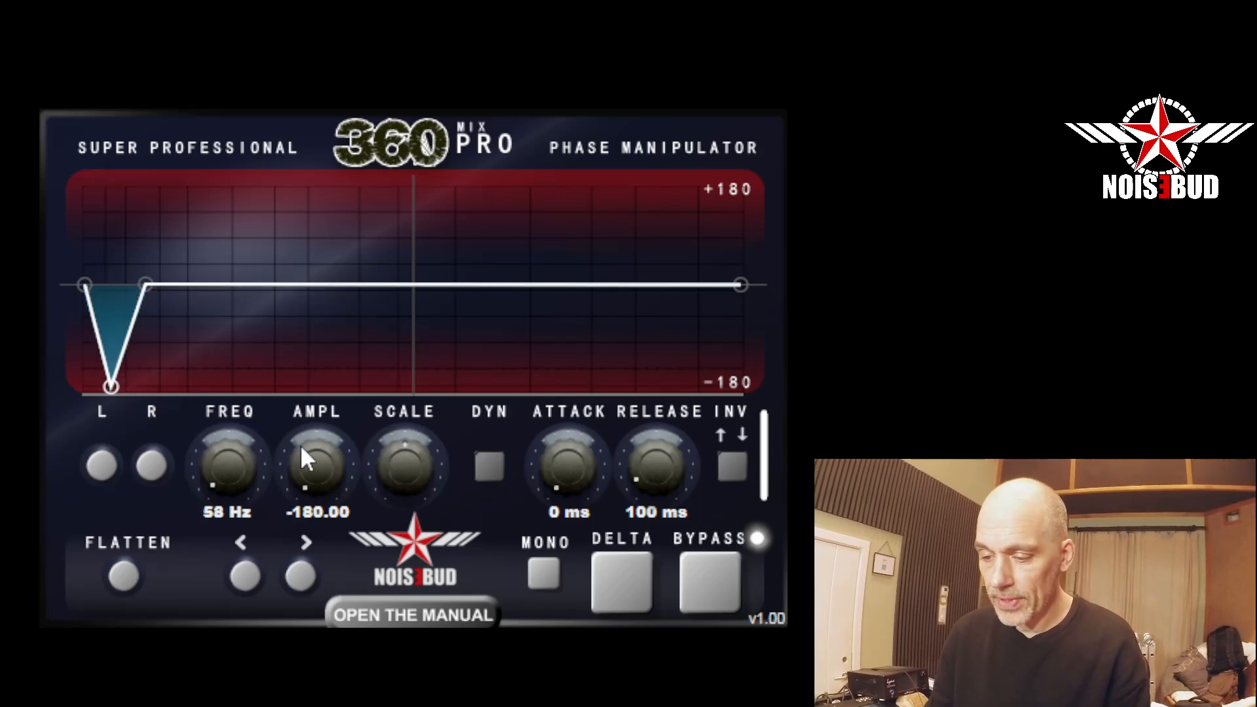
{"action": "left_click", "coordinate": [306, 570]}
{"action": "left_click_drag", "start_coordinate": [229, 449], "coordinate": [229, 464]}
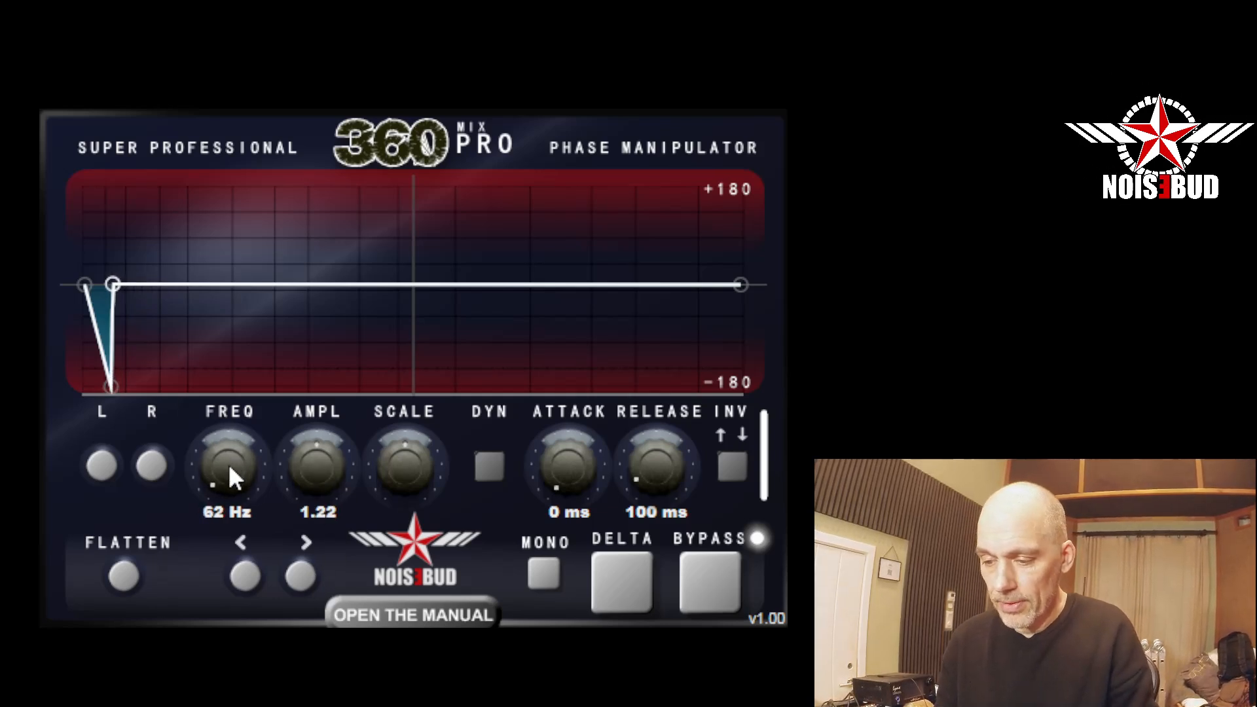
Step back to the first point of the curve and try a frequency of 721 Hz on it.
{"action": "left_click", "coordinate": [244, 575]}
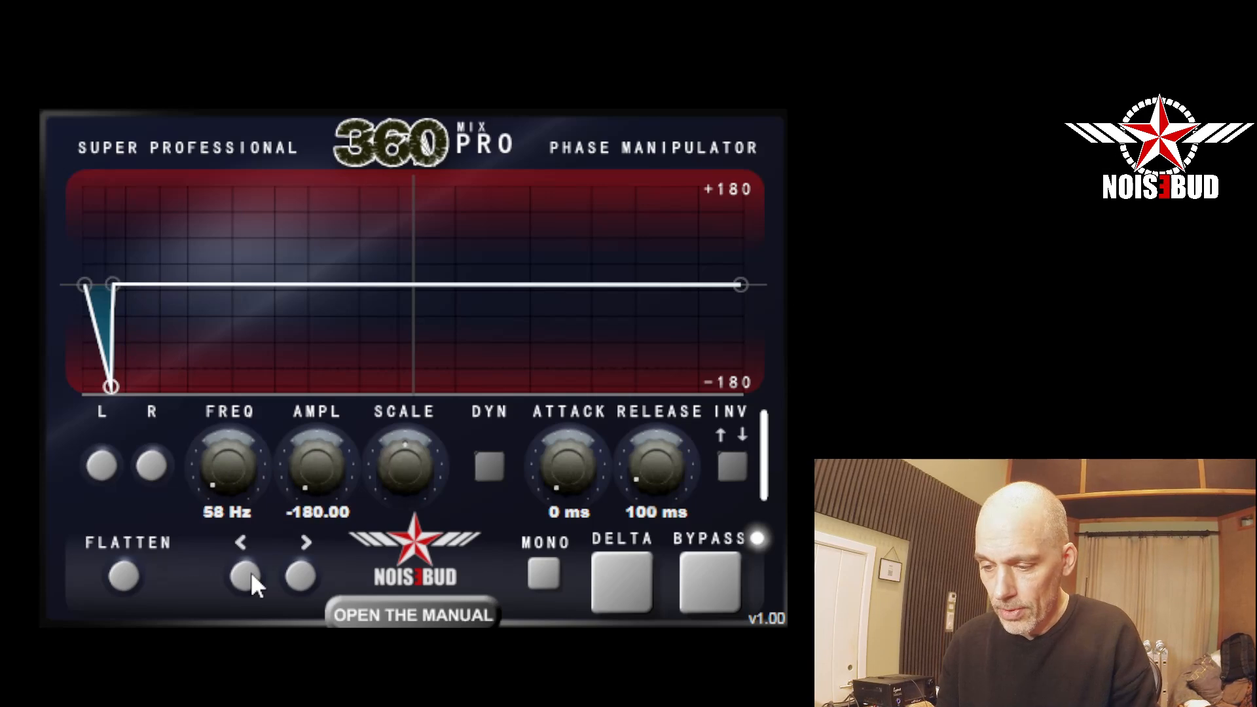
{"action": "left_click", "coordinate": [245, 575]}
{"action": "left_click_drag", "start_coordinate": [222, 485], "coordinate": [226, 416]}
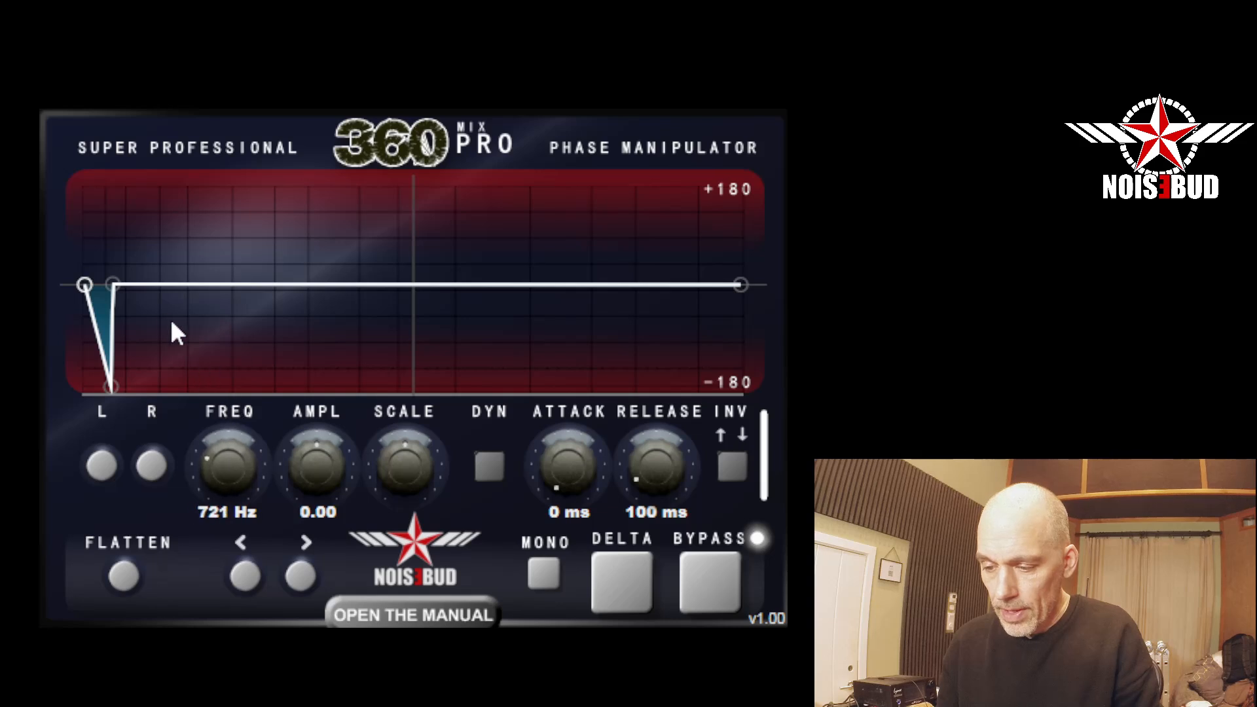
Add a point at 12 Hz near the start of the curve, reset its amplitude and fine-tune its frequency.
{"action": "left_click", "coordinate": [90, 303]}
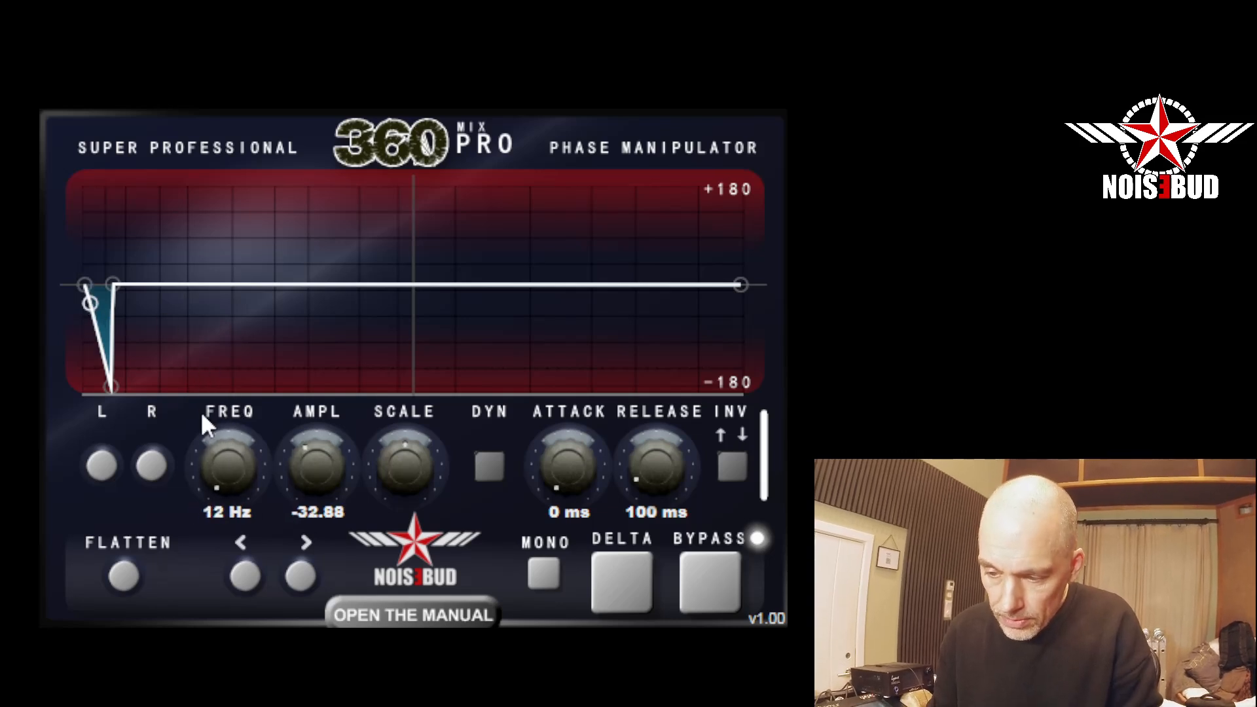
{"action": "double_click", "coordinate": [308, 464]}
{"action": "mouse_move", "coordinate": [233, 469]}
{"action": "left_mouse_down"}
{"action": "mouse_move", "coordinate": [230, 449]}
{"action": "mouse_move", "coordinate": [234, 462]}
{"action": "left_mouse_up"}
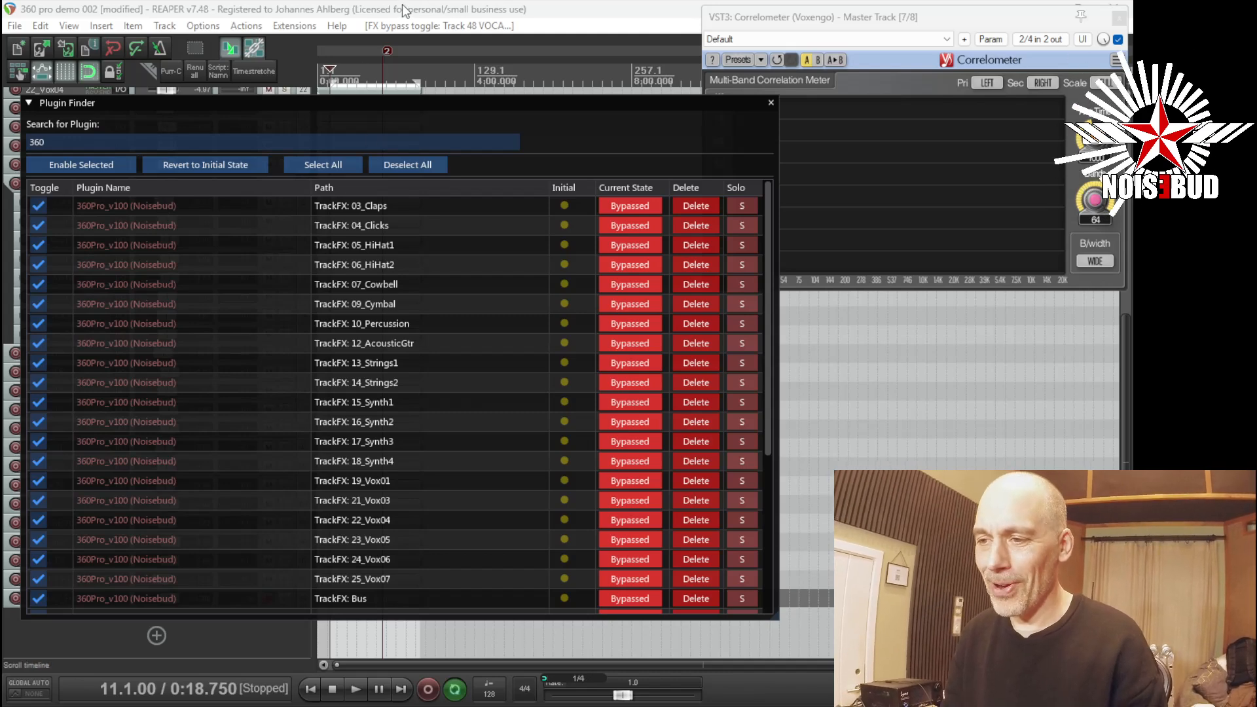
Play the REAPER mix with all 360Pro instances bypassed, and stop playback.
{"action": "key", "text": "space"}
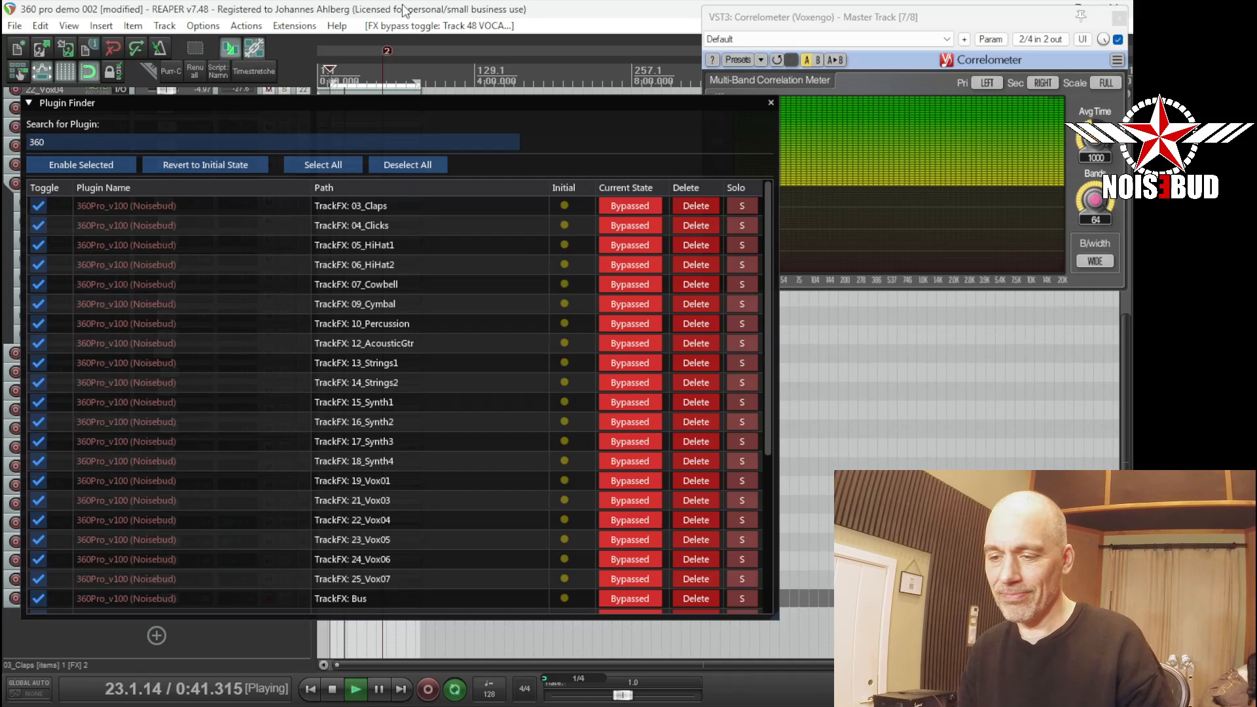
{"action": "key", "text": "space"}
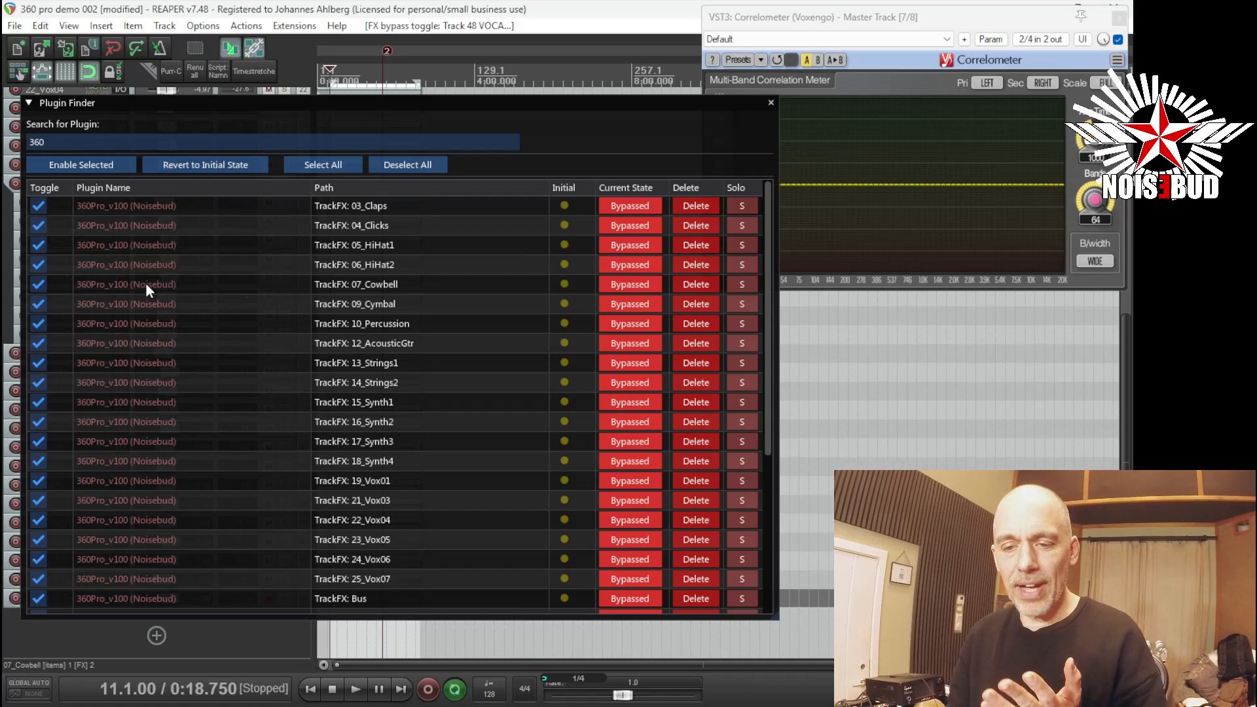
Look through the list of 360Pro instances to examine which tracks carry the plugin.
{"action": "scroll", "coordinate": [292, 386], "scroll_direction": "down", "scroll_amount": 5}
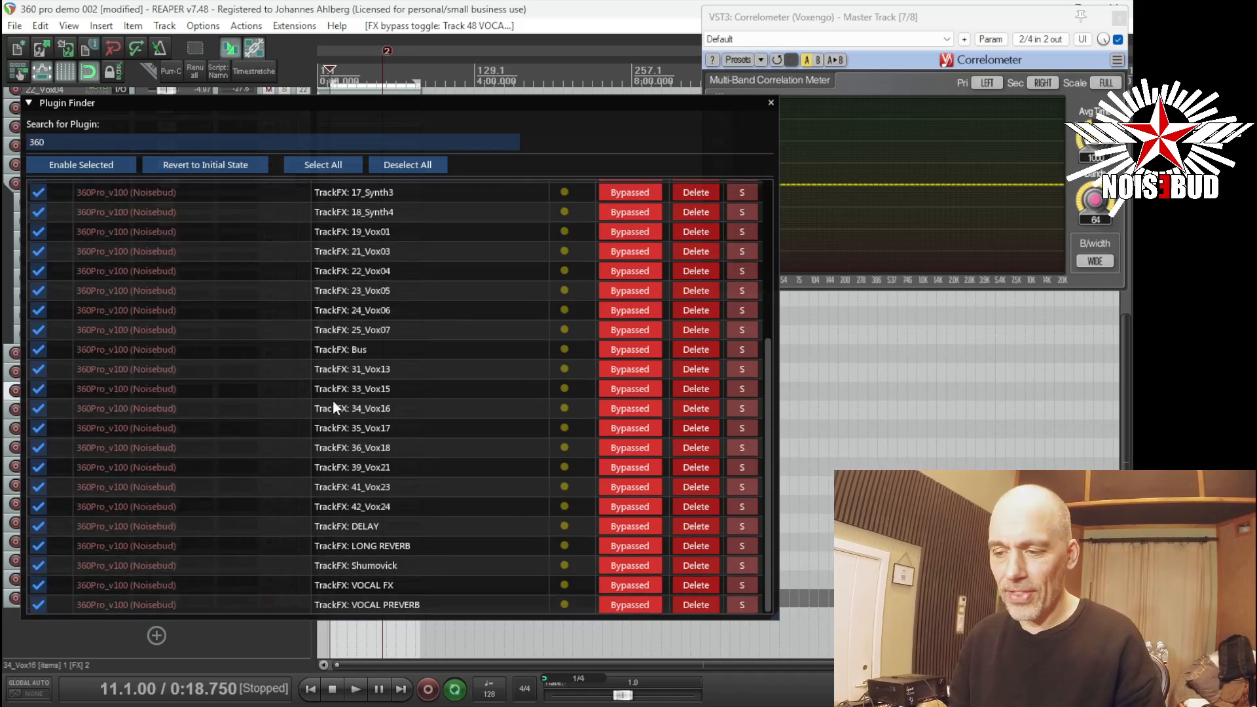
{"action": "scroll", "coordinate": [328, 384], "scroll_direction": "up", "scroll_amount": 5}
{"action": "scroll", "coordinate": [329, 383], "scroll_direction": "down", "scroll_amount": 1}
{"action": "scroll", "coordinate": [331, 385], "scroll_direction": "down", "scroll_amount": 5}
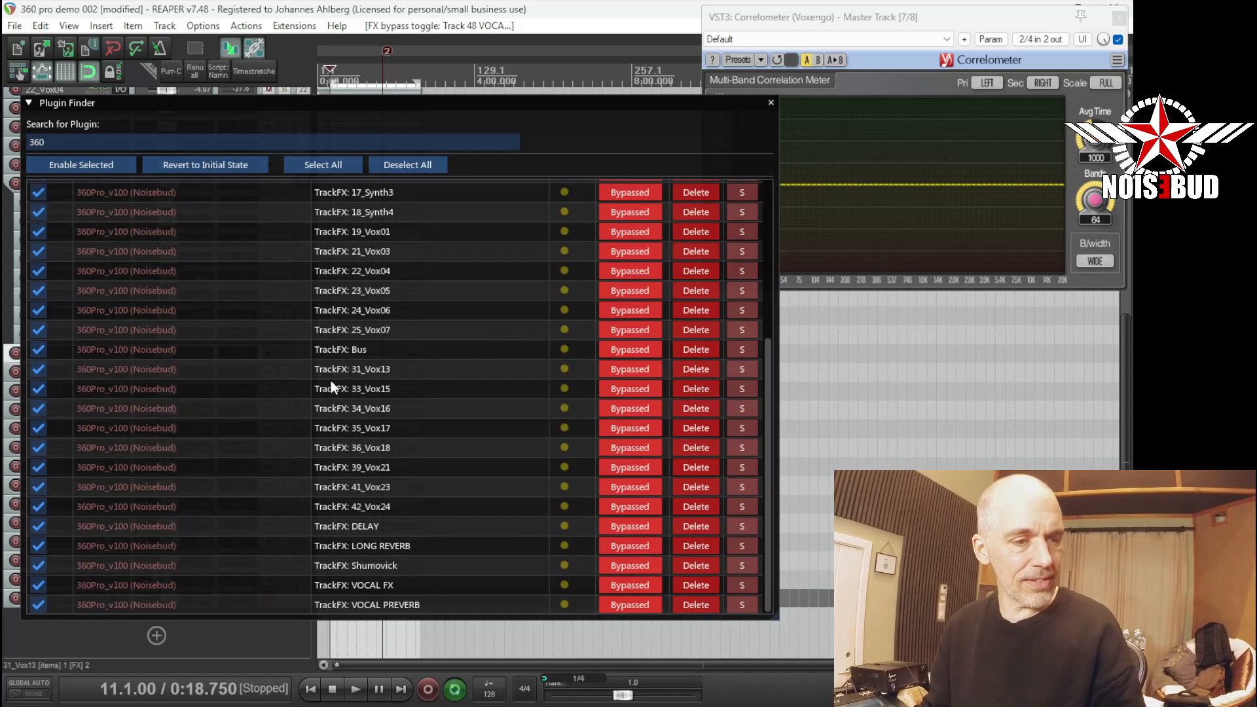
{"action": "scroll", "coordinate": [332, 381], "scroll_direction": "up", "scroll_amount": 5}
{"action": "scroll", "coordinate": [339, 382], "scroll_direction": "down", "scroll_amount": 3}
{"action": "scroll", "coordinate": [339, 386], "scroll_direction": "down", "scroll_amount": 1}
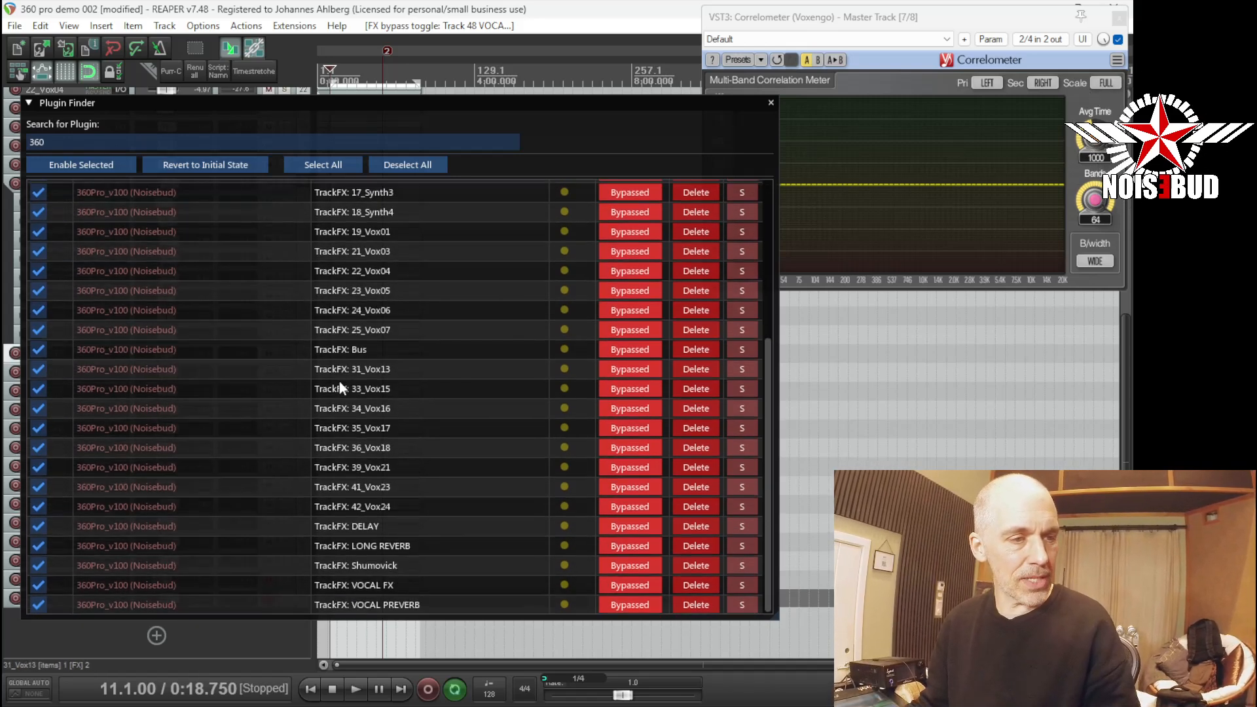
{"action": "scroll", "coordinate": [339, 379], "scroll_direction": "up", "scroll_amount": 4}
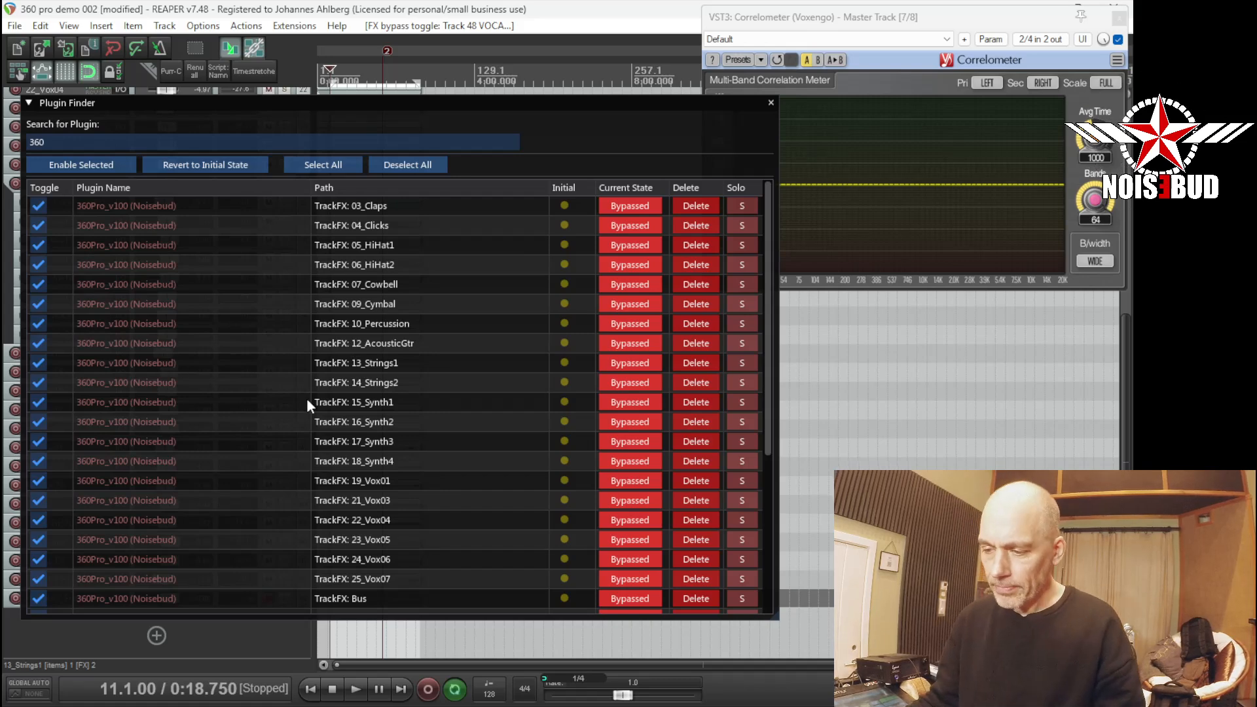
Open the 360Pro instances on 15_Synth1, 17_Synth3, 18_Synth4, 21_Vox03, 22_Vox04, 23_Vox05 and 24_Vox06 to examine their phase curves.
{"action": "double_click", "coordinate": [169, 402]}
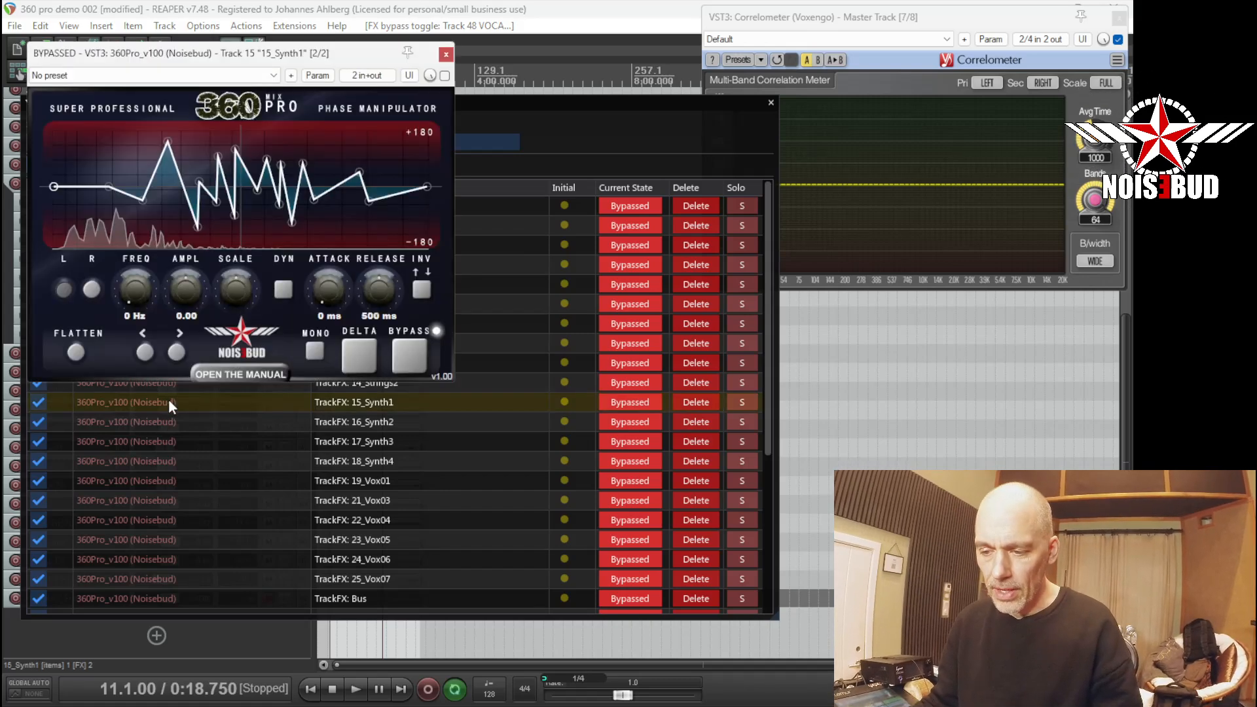
{"action": "double_click", "coordinate": [155, 441]}
{"action": "double_click", "coordinate": [160, 463]}
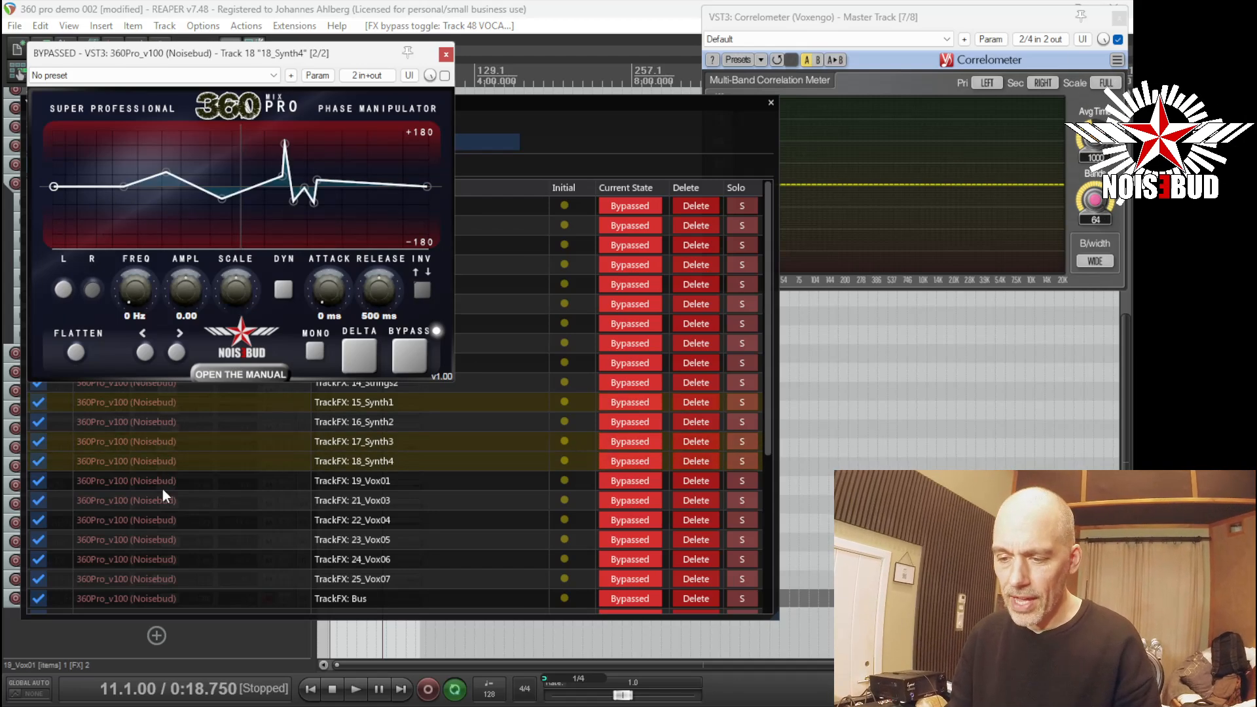
{"action": "left_click", "coordinate": [164, 491]}
{"action": "double_click", "coordinate": [160, 499]}
{"action": "double_click", "coordinate": [163, 519]}
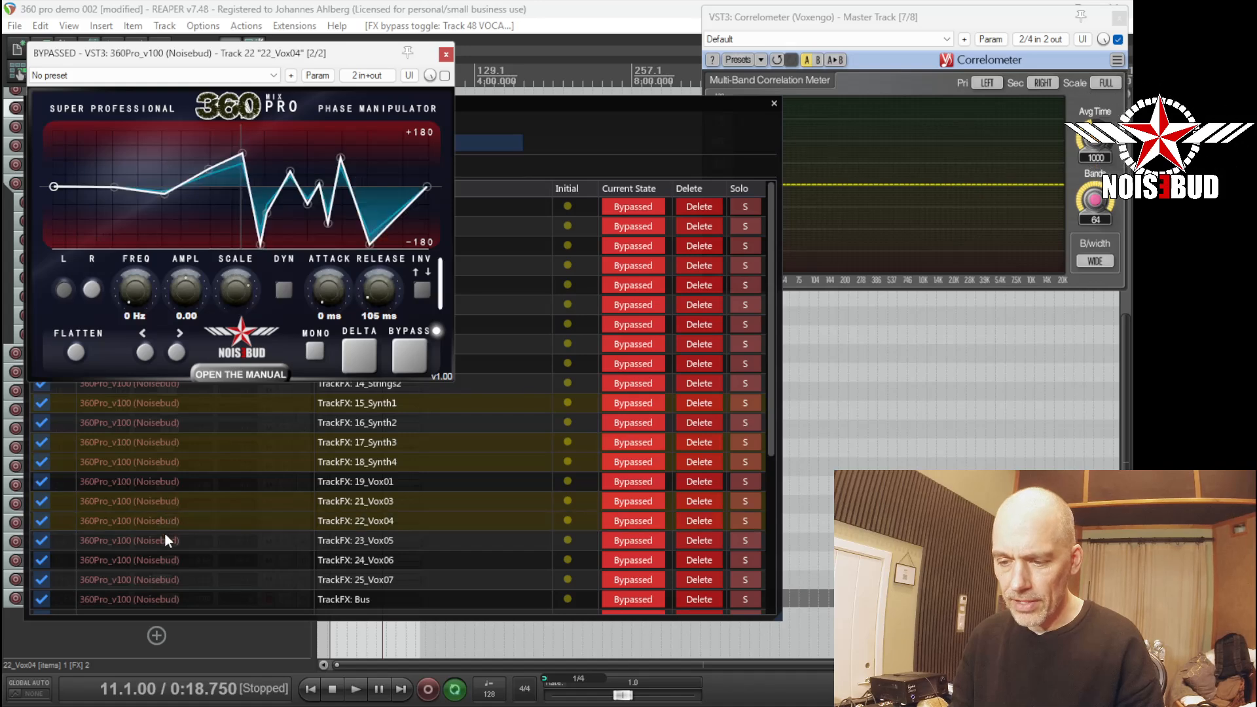
{"action": "double_click", "coordinate": [162, 540]}
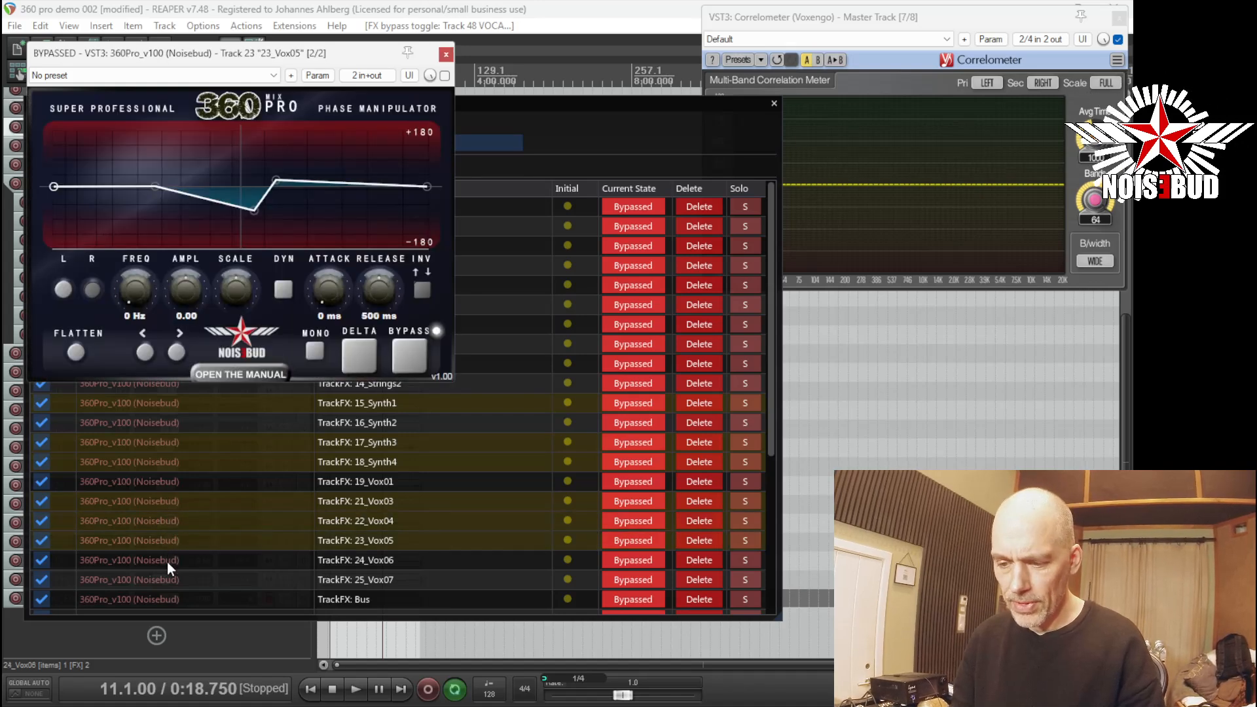
{"action": "double_click", "coordinate": [167, 562]}
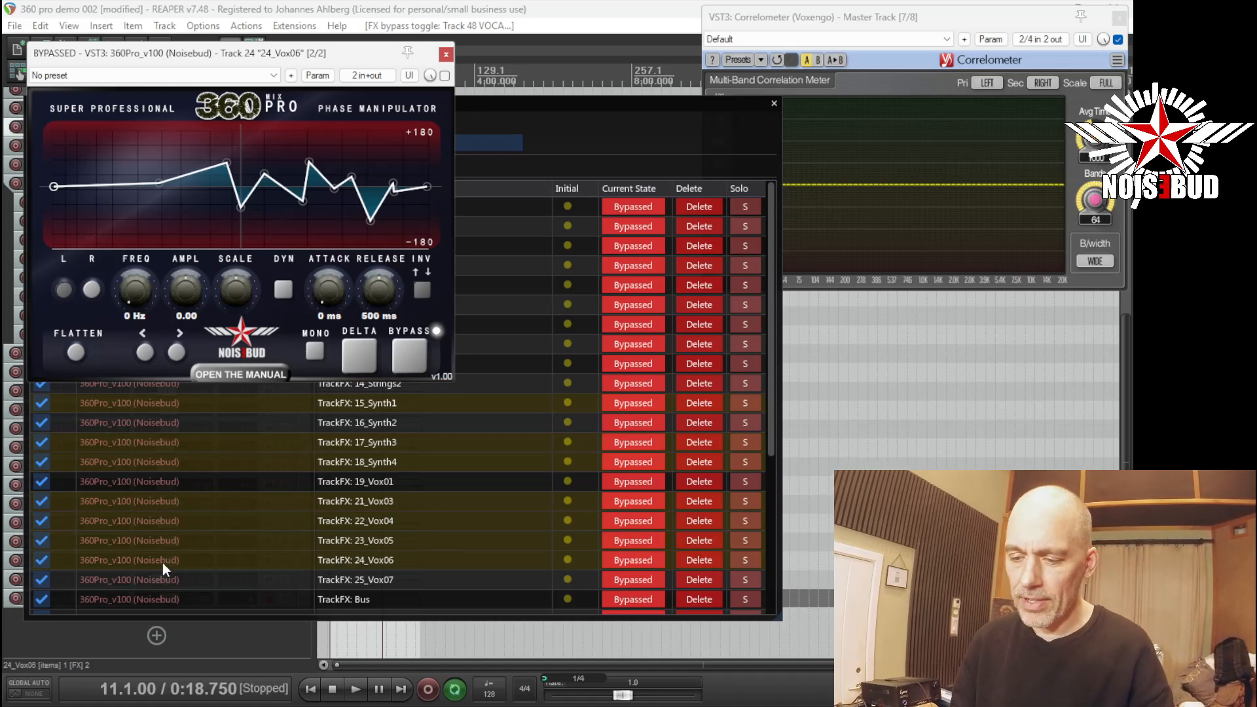
Close all the opened 360Pro windows of the vocal and synth tracks.
{"action": "double_click", "coordinate": [162, 562]}
{"action": "double_click", "coordinate": [158, 541]}
{"action": "double_click", "coordinate": [160, 518]}
{"action": "double_click", "coordinate": [159, 503]}
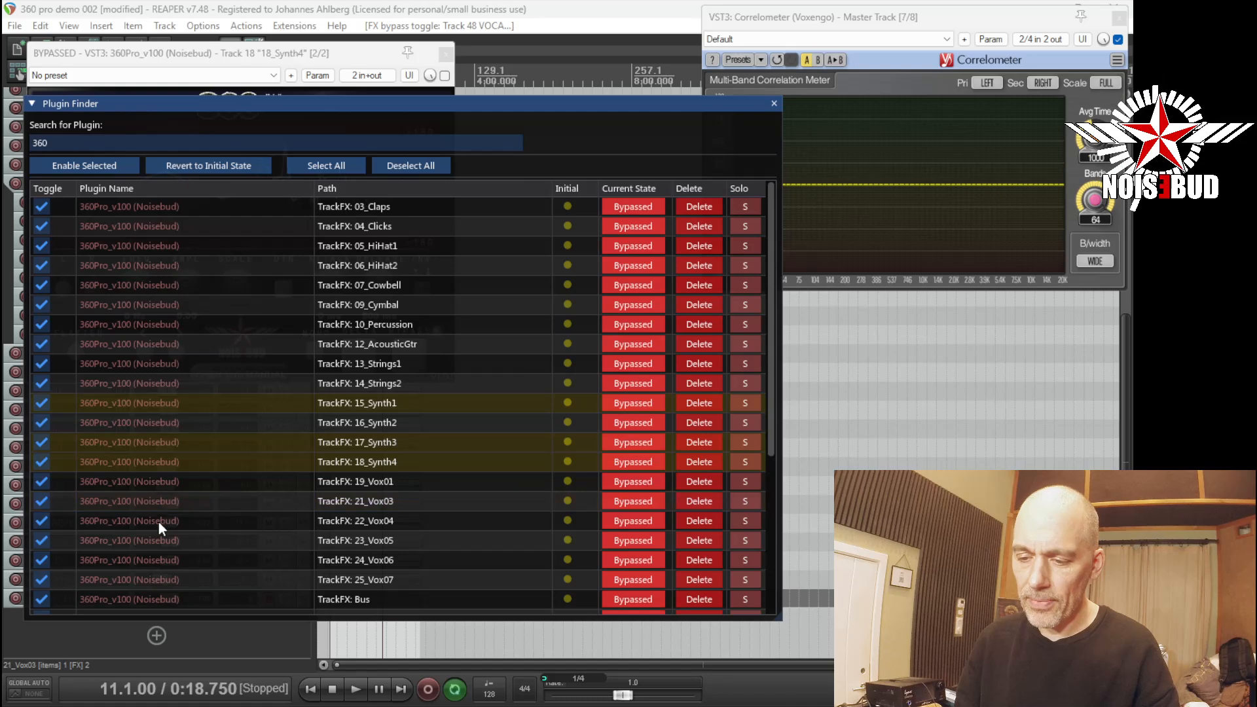
{"action": "double_click", "coordinate": [152, 461]}
{"action": "double_click", "coordinate": [152, 444]}
{"action": "double_click", "coordinate": [163, 402]}
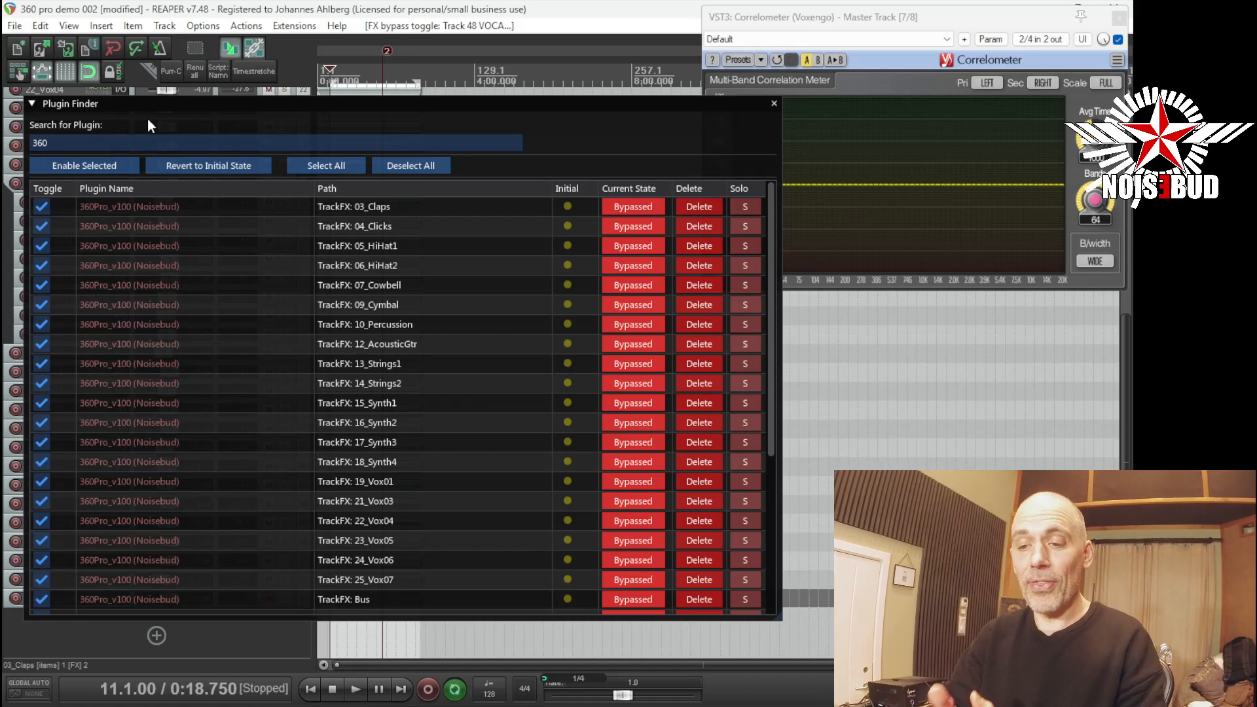
Compare the playing mix with all selected 360Pro instances alternately enabled and bypassed, leave them enabled and stop playback.
{"action": "key", "text": "space"}
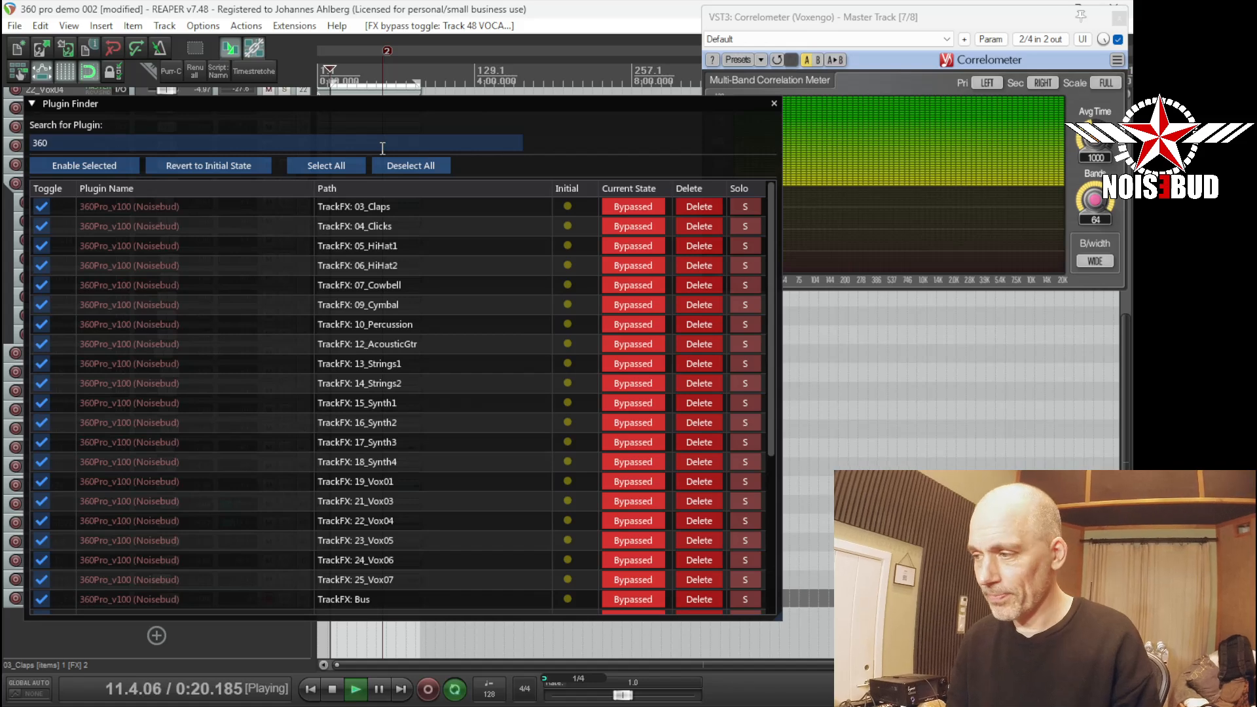
{"action": "left_click", "coordinate": [112, 170]}
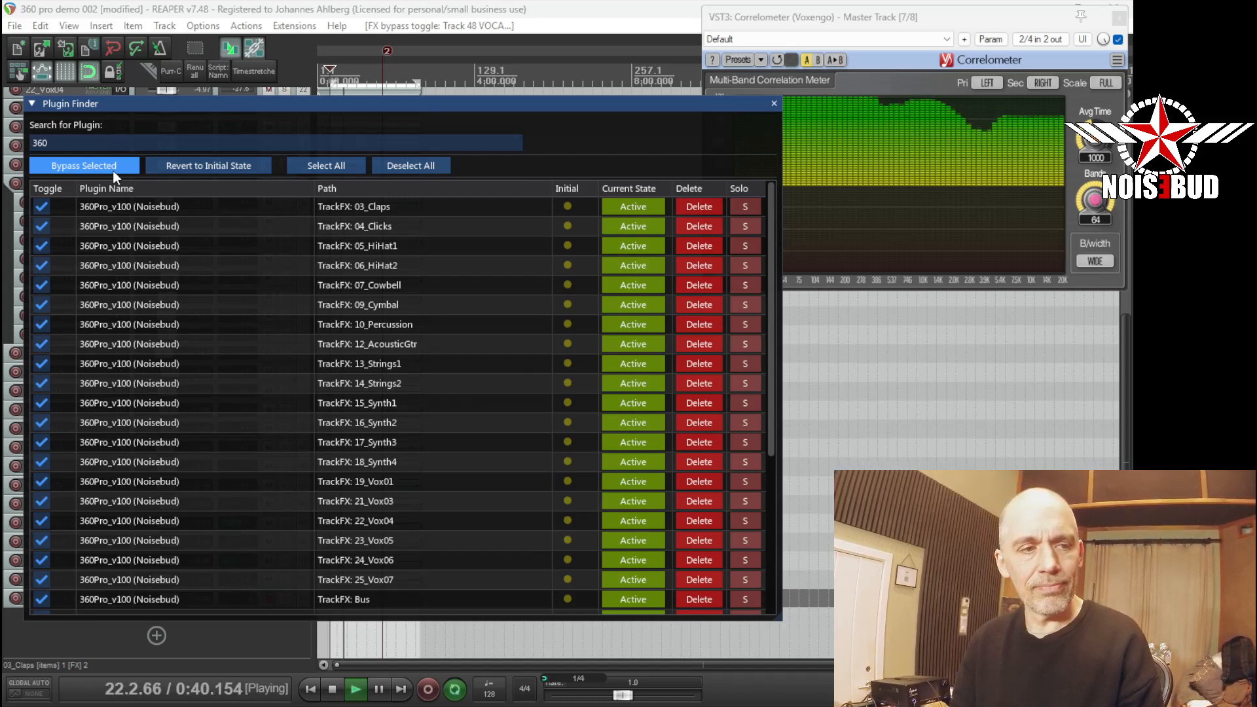
{"action": "left_click", "coordinate": [108, 168]}
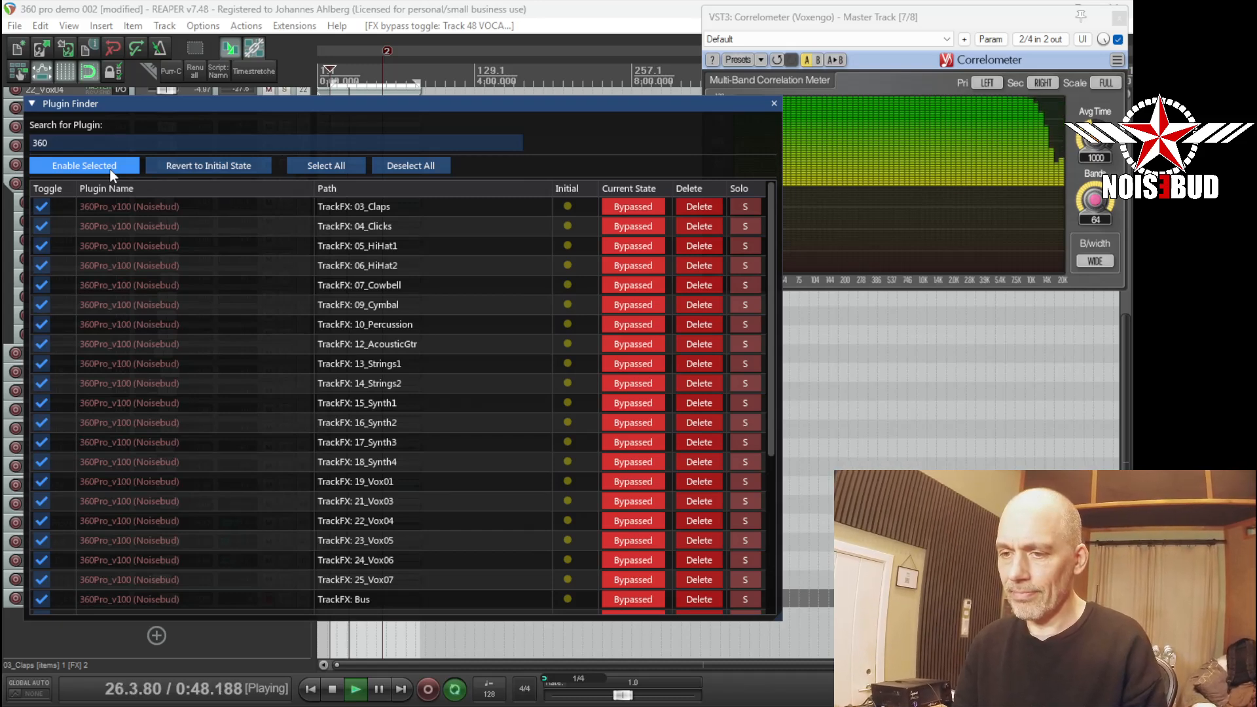
{"action": "left_click", "coordinate": [112, 172]}
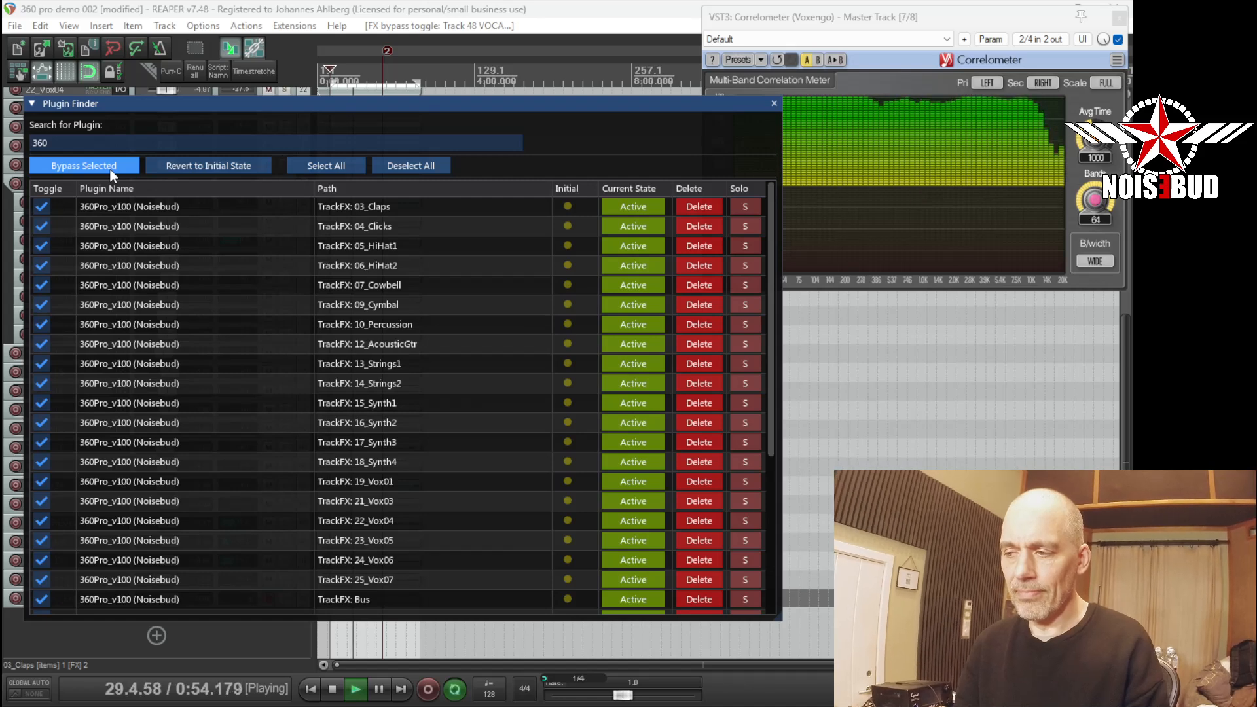
{"action": "left_click", "coordinate": [111, 171]}
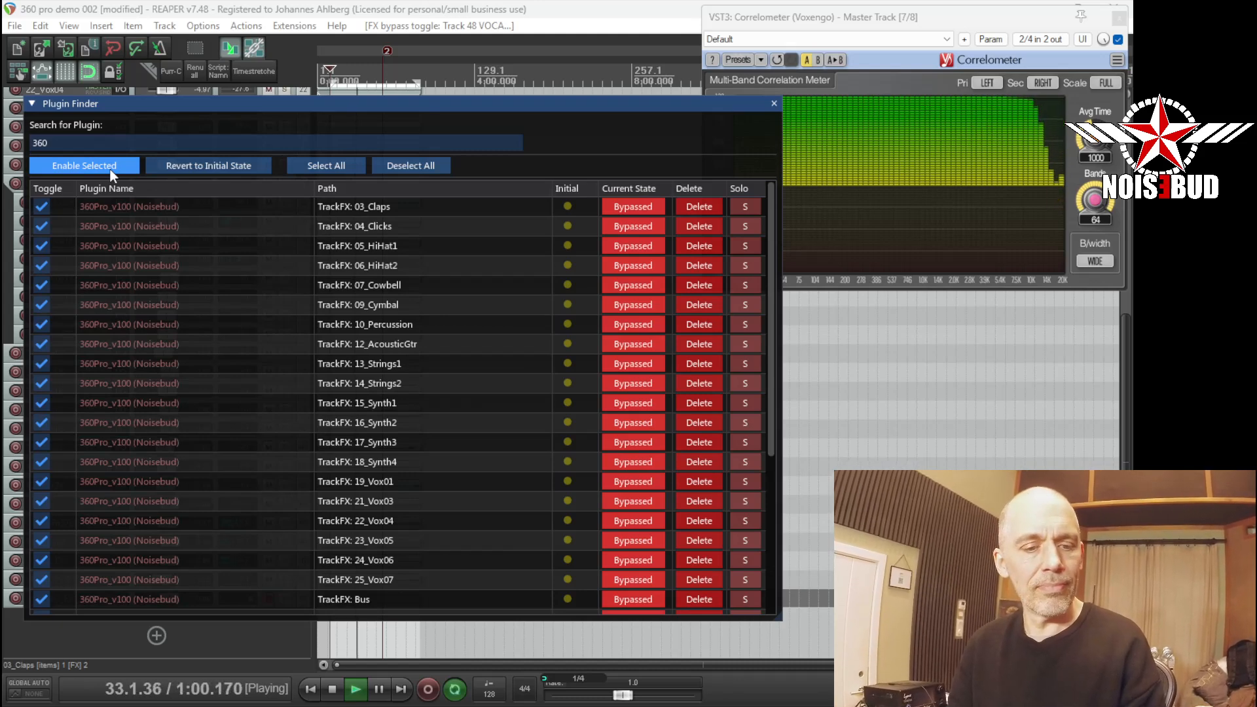
{"action": "left_click", "coordinate": [112, 173]}
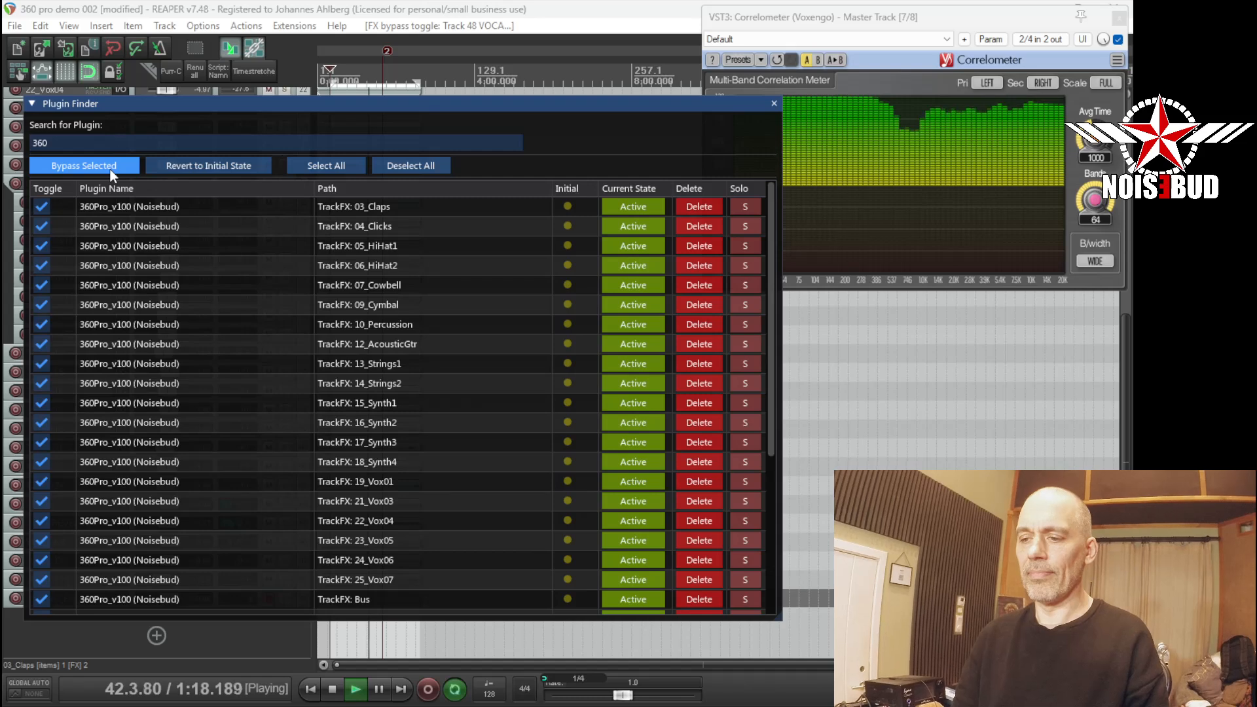
{"action": "left_click", "coordinate": [110, 169]}
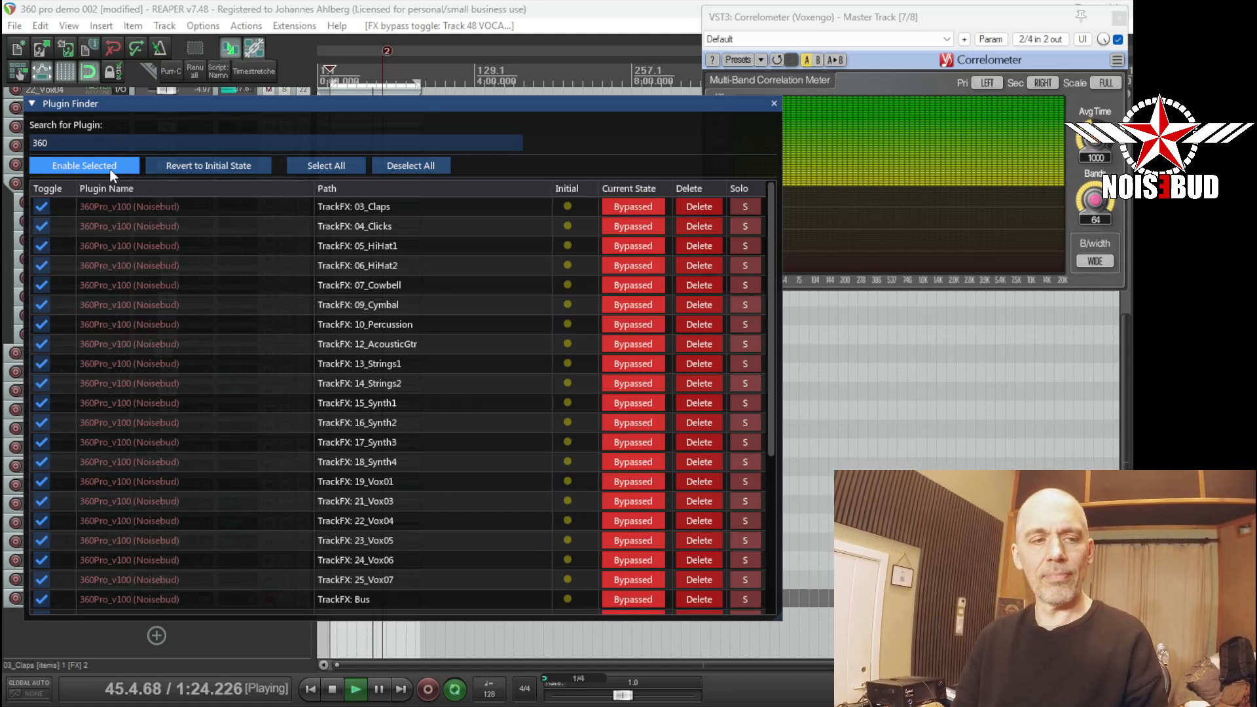
{"action": "left_click", "coordinate": [111, 170]}
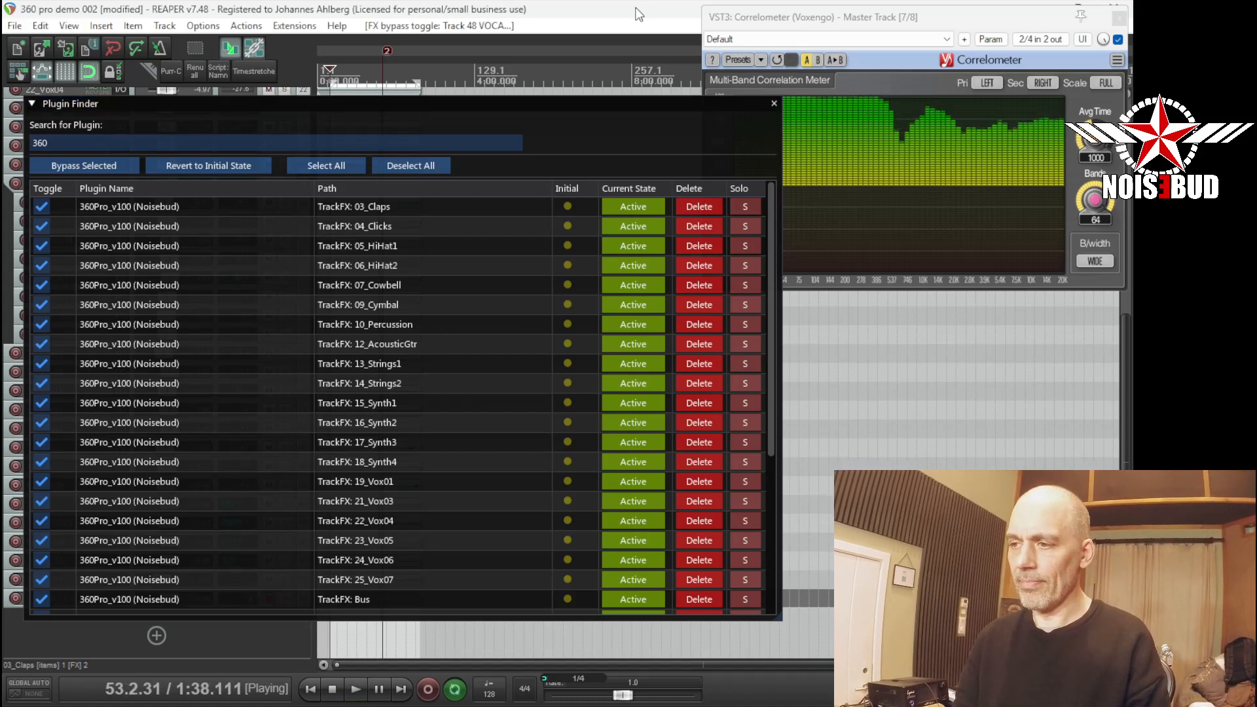
{"action": "key", "text": "space"}
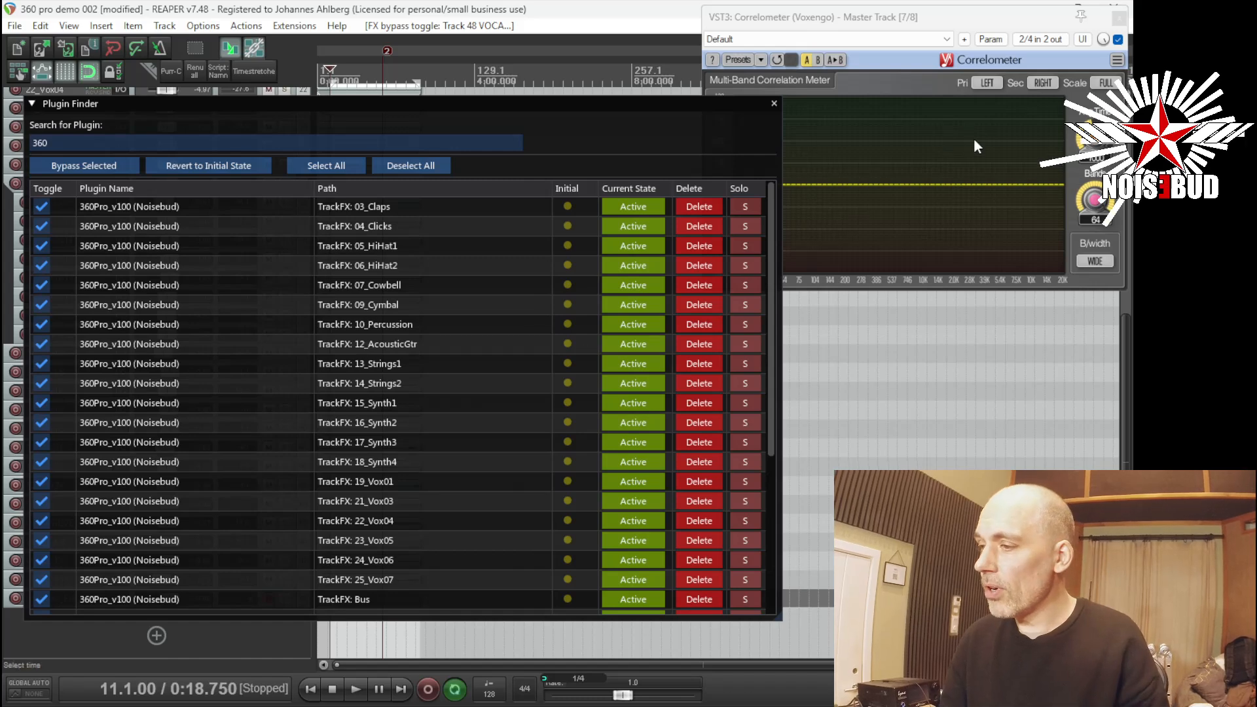
Move the Correlometer window slightly over the plugin list and return focus to the project window.
{"action": "left_click", "coordinate": [928, 11]}
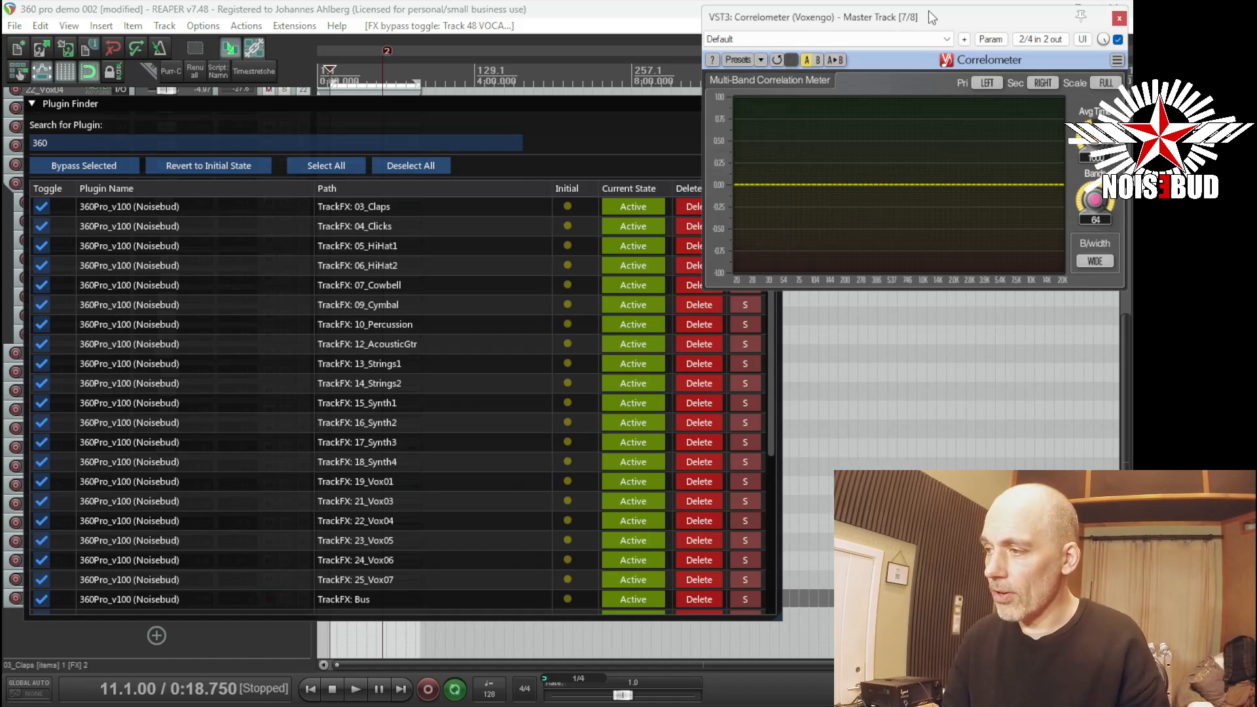
{"action": "left_click_drag", "start_coordinate": [933, 10], "coordinate": [892, 17]}
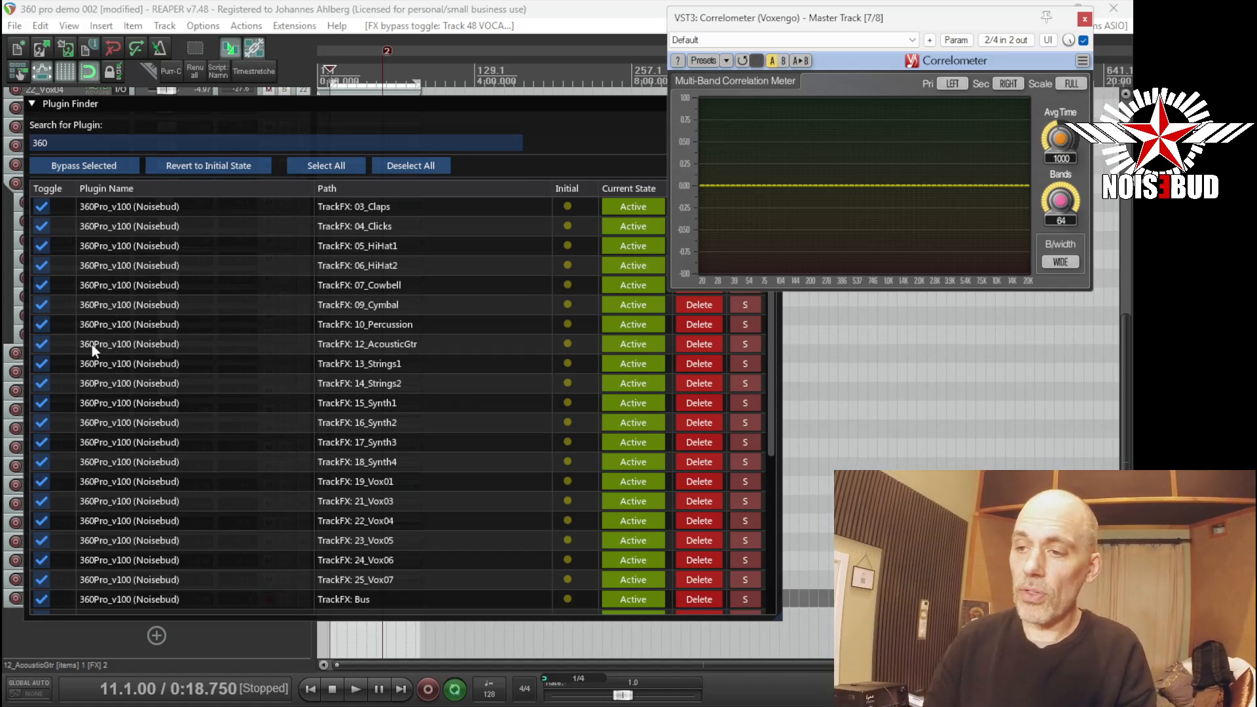
{"action": "left_click", "coordinate": [372, 9]}
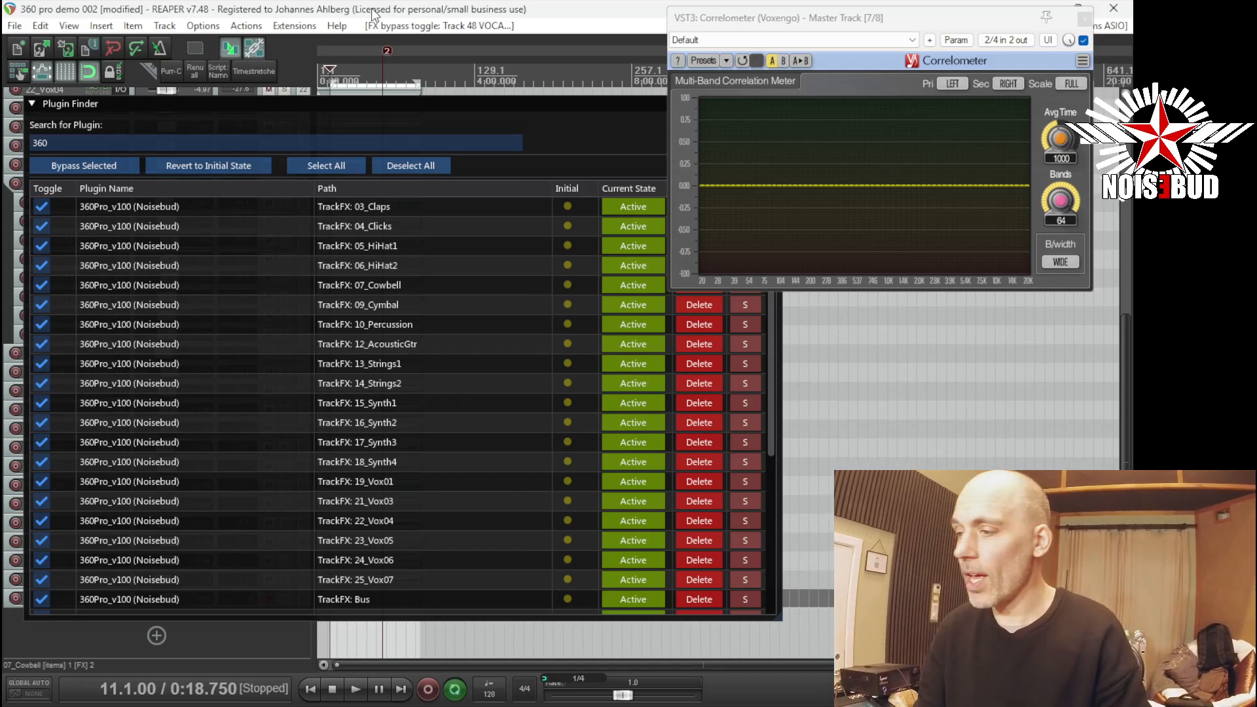
Set the playback position to bar 49 (1:30) and start playing the mix.
{"action": "left_click", "coordinate": [381, 47]}
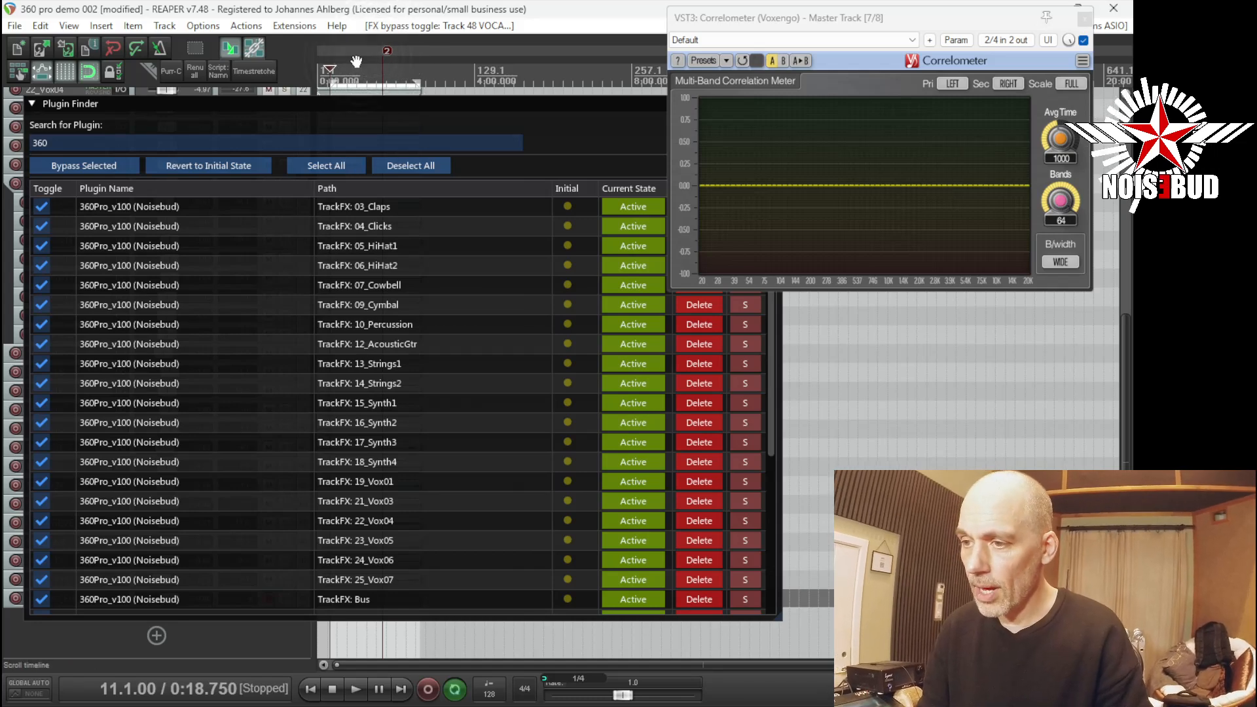
{"action": "left_click", "coordinate": [375, 77]}
{"action": "key", "text": "space"}
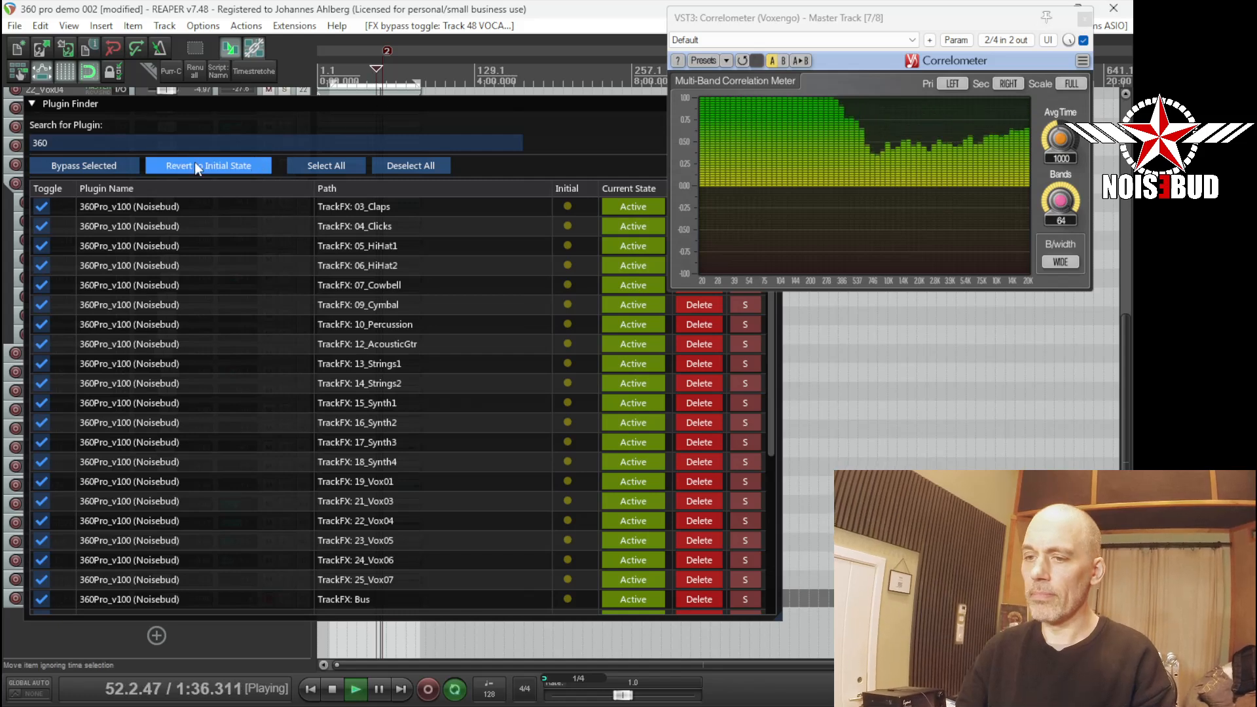
Bypass and re-enable all selected 360Pro instances twice during playback to compare the mix, leave them enabled and stop playback.
{"action": "left_click", "coordinate": [123, 165]}
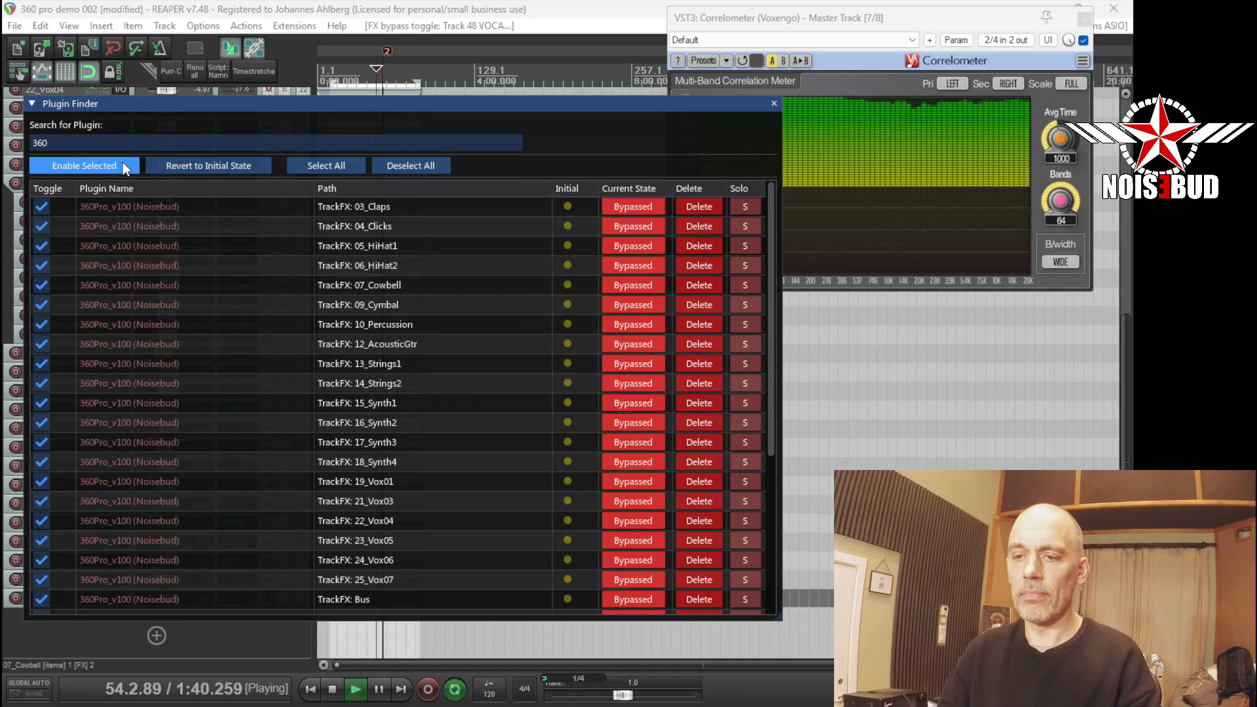
{"action": "left_click", "coordinate": [123, 164]}
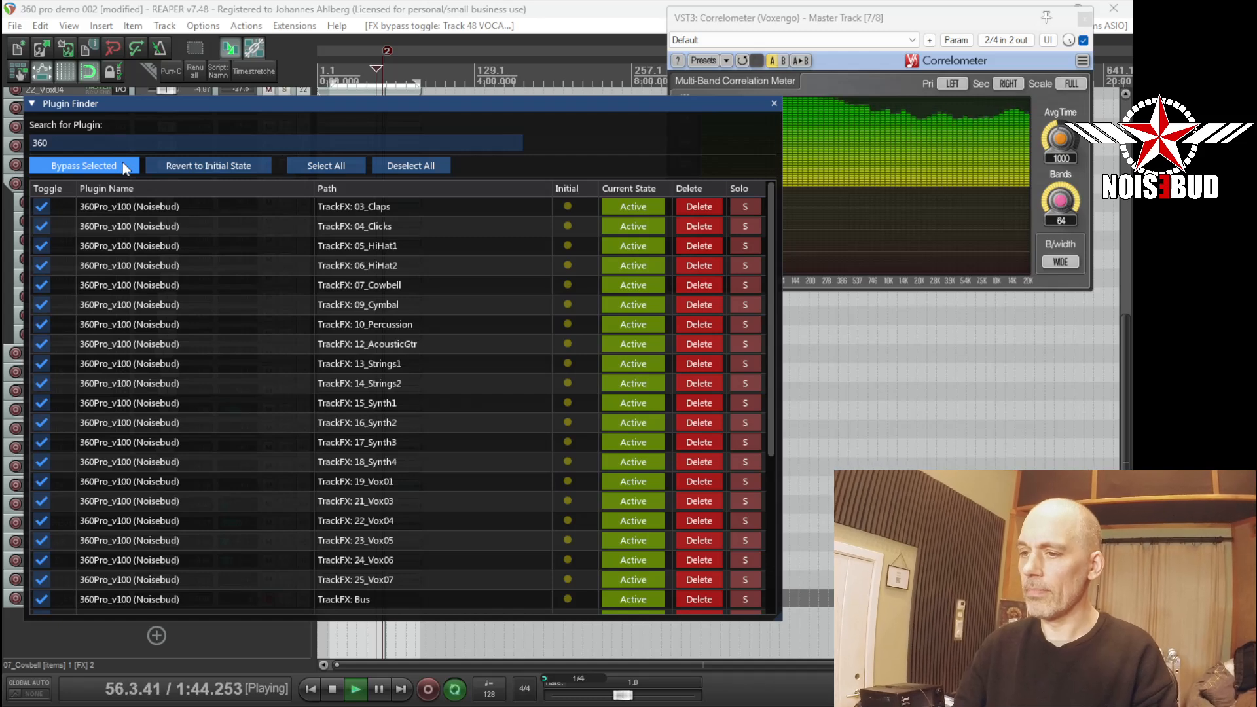
{"action": "left_click", "coordinate": [123, 163]}
{"action": "left_click", "coordinate": [123, 164]}
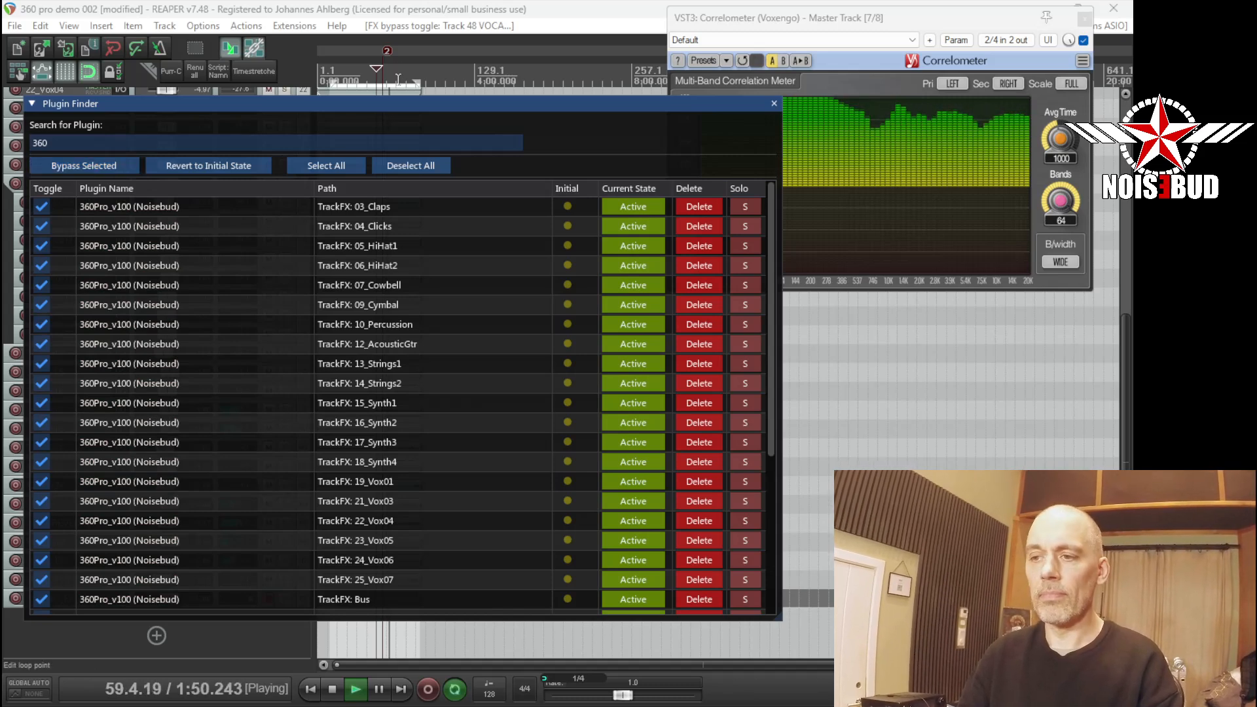
{"action": "left_click", "coordinate": [395, 13]}
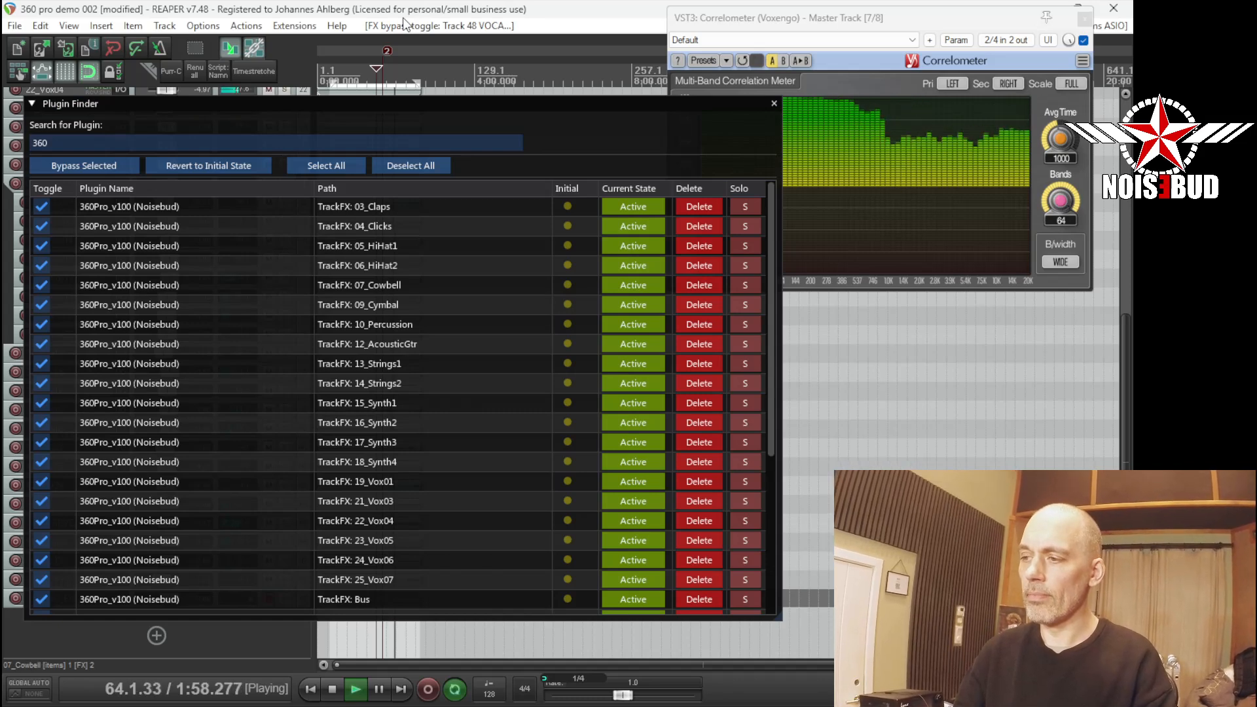
{"action": "key", "text": "space"}
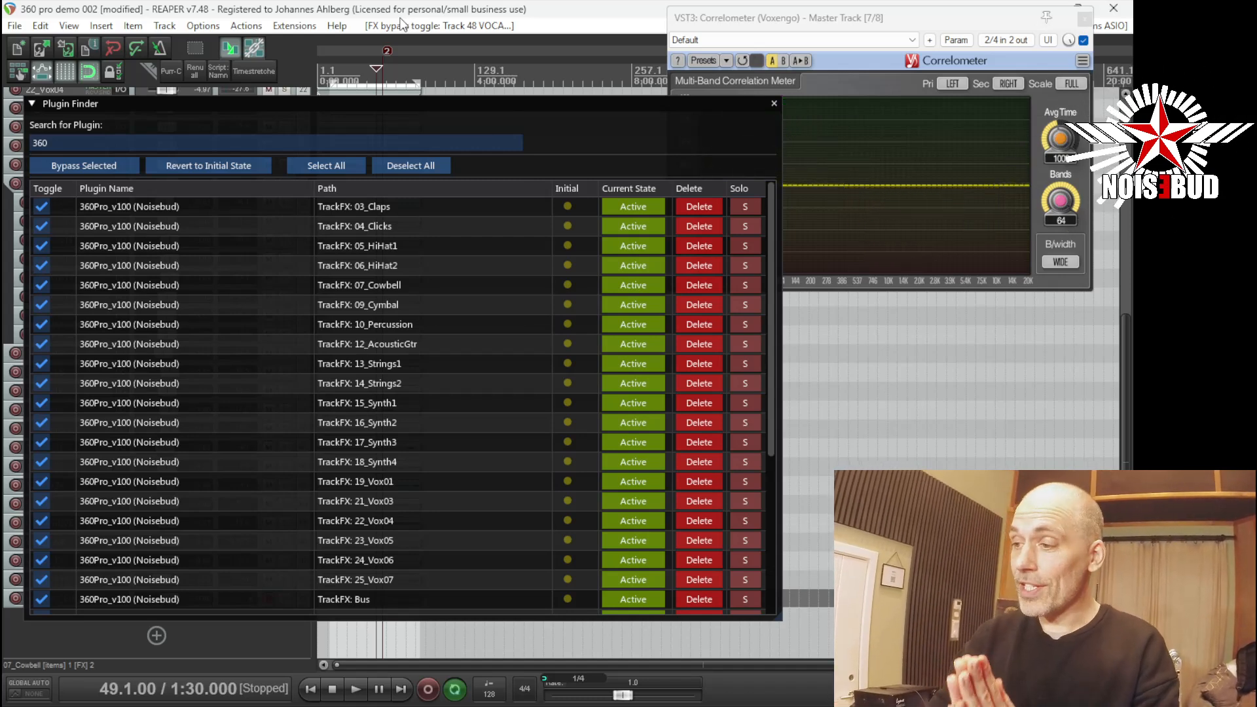
Open the 360Pro instance on track 06_HiHat2 and move its window over the middle of the plugin list.
{"action": "double_click", "coordinate": [151, 267]}
{"action": "left_click_drag", "start_coordinate": [271, 62], "coordinate": [442, 194]}
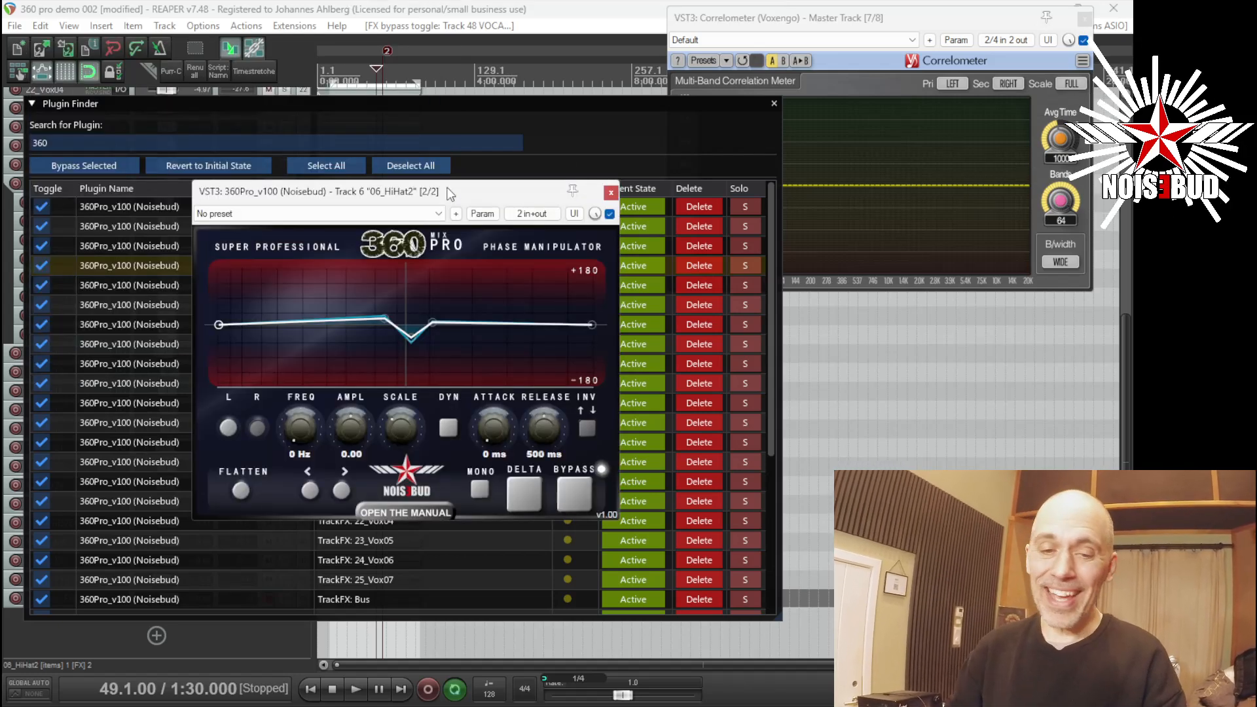